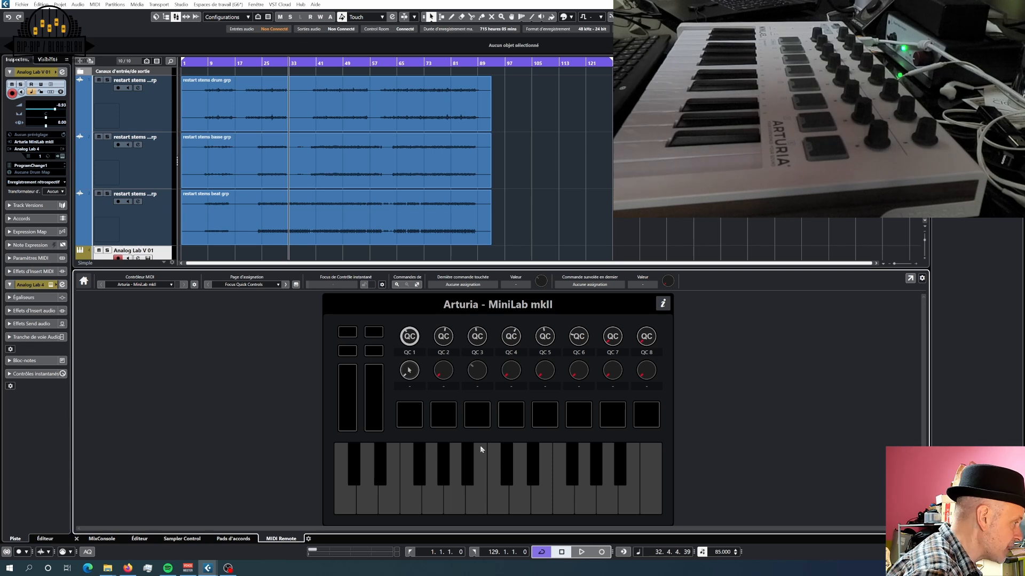
- Open the Analog Lab V 01 track's instrument, load another preset from the results list, and close the instrument
scroll(323, 226, down, 2)
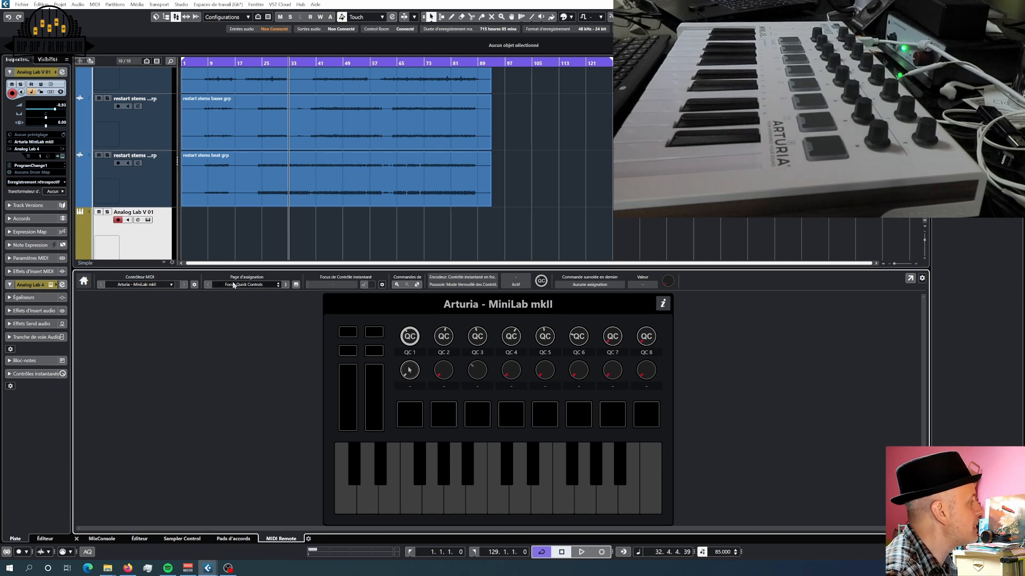
drag(262, 268, 265, 336)
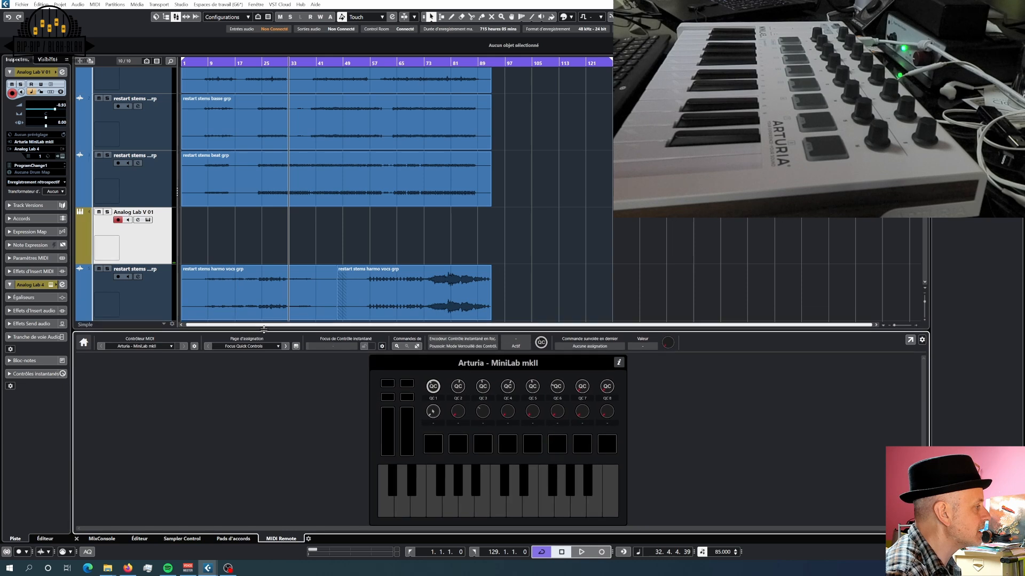
click(148, 220)
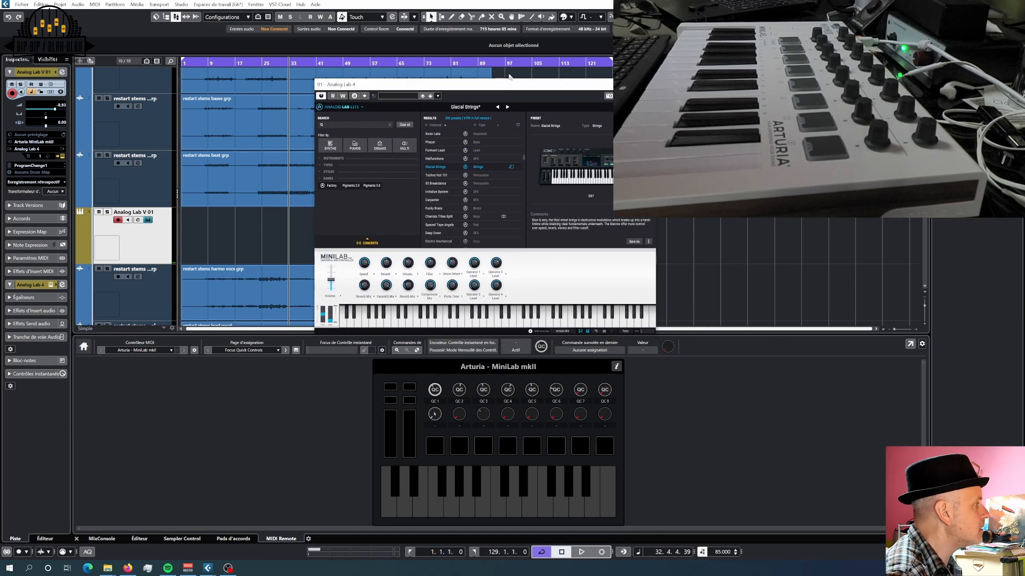
drag(507, 85, 516, 75)
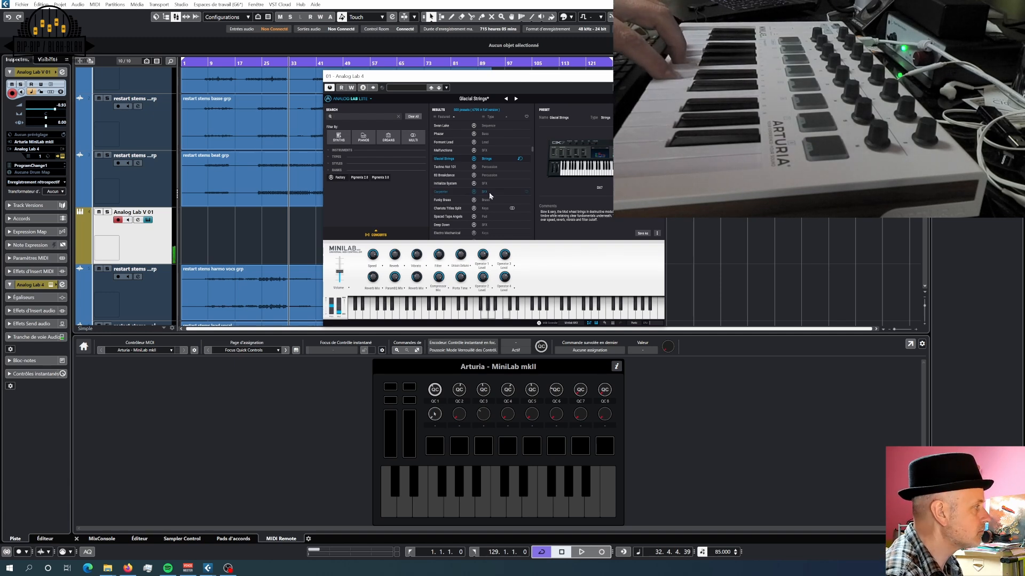
click(447, 137)
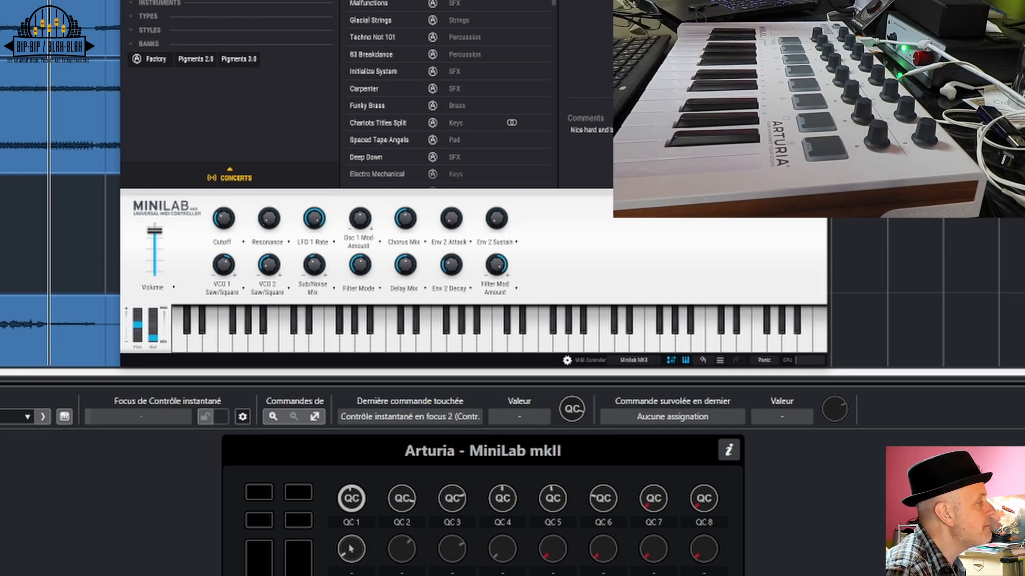
key(ctrl+w)
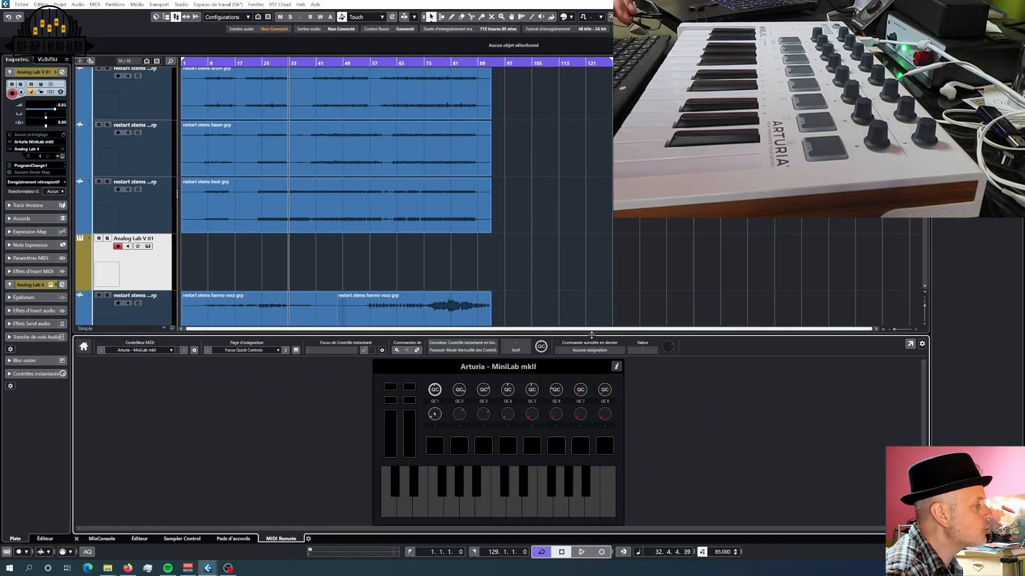
- Disable the Arturia MiniLab mkII controller script in the MIDI Remote Manager, look over the scripts list, and close the manager
drag(591, 334, 593, 238)
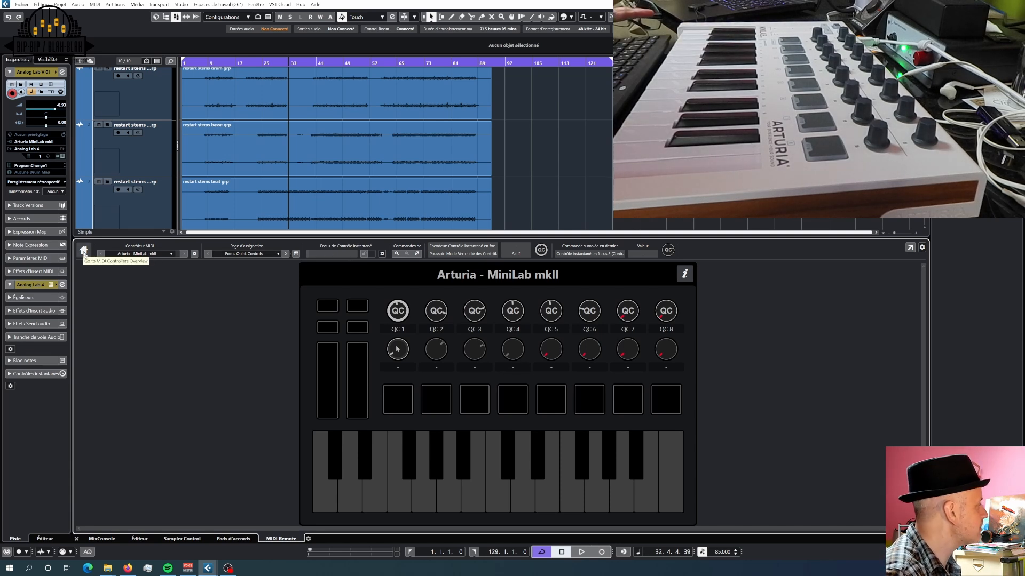
click(87, 254)
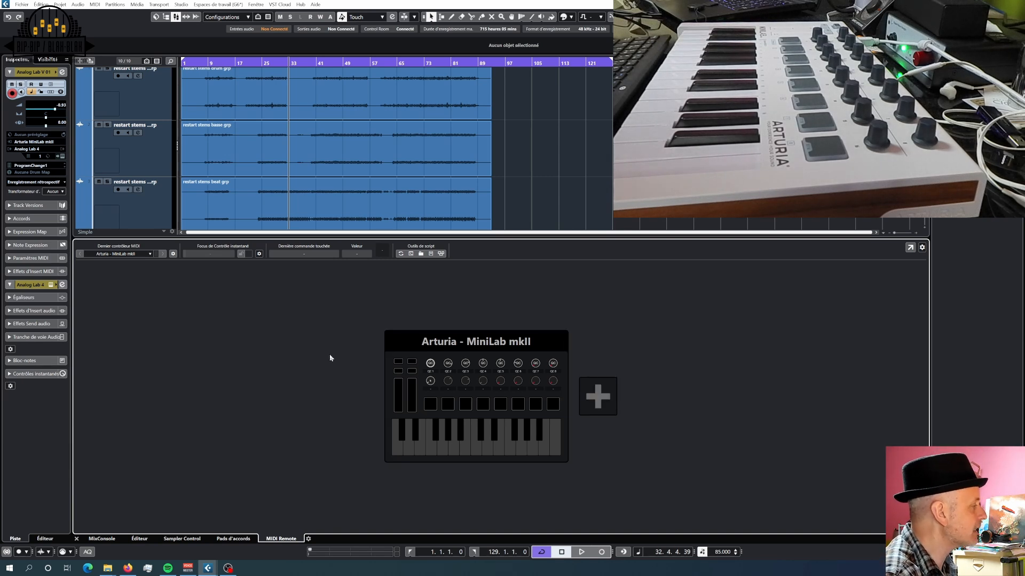
click(173, 254)
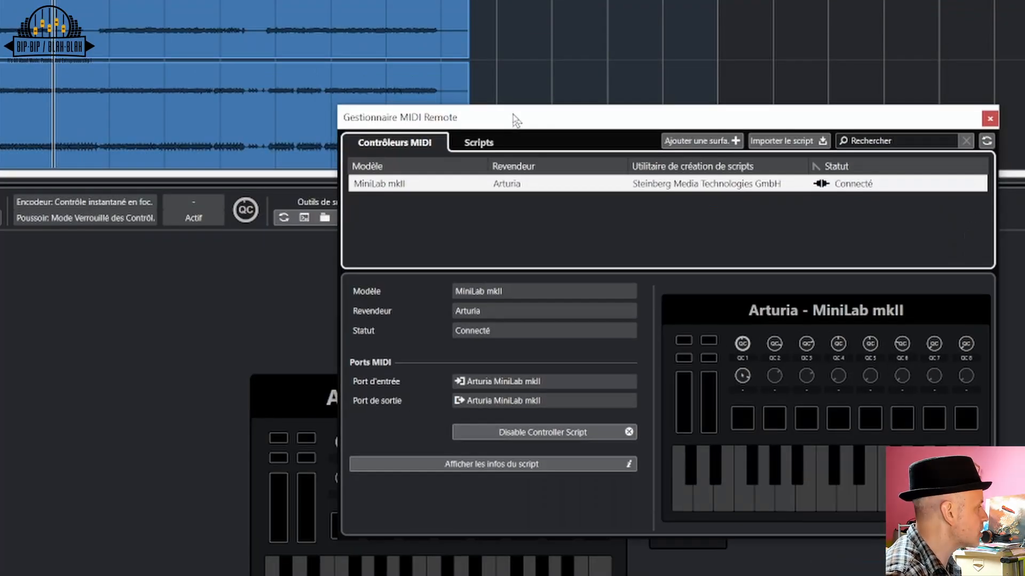
drag(515, 120, 374, 123)
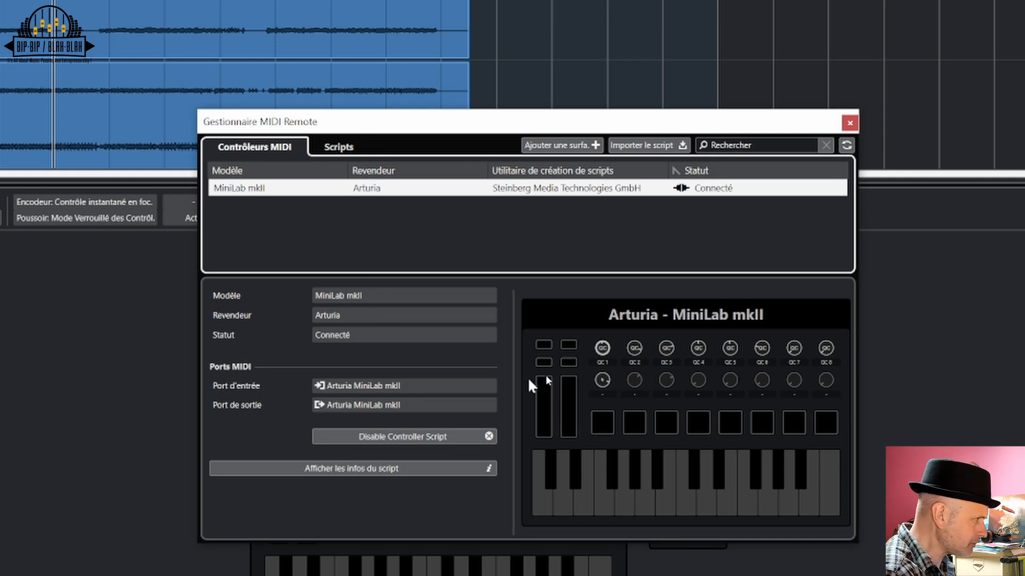
drag(618, 126, 552, 116)
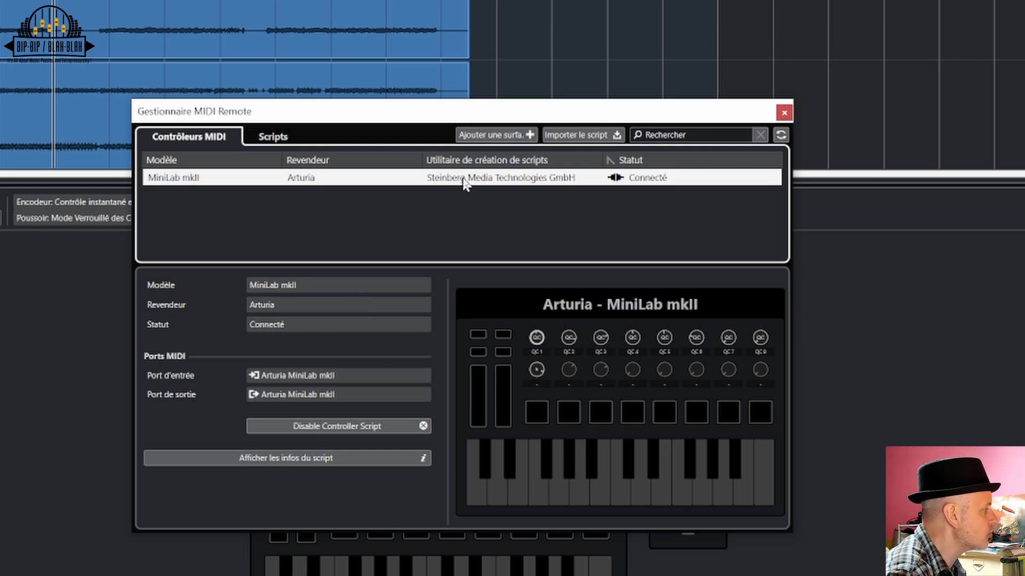
click(366, 425)
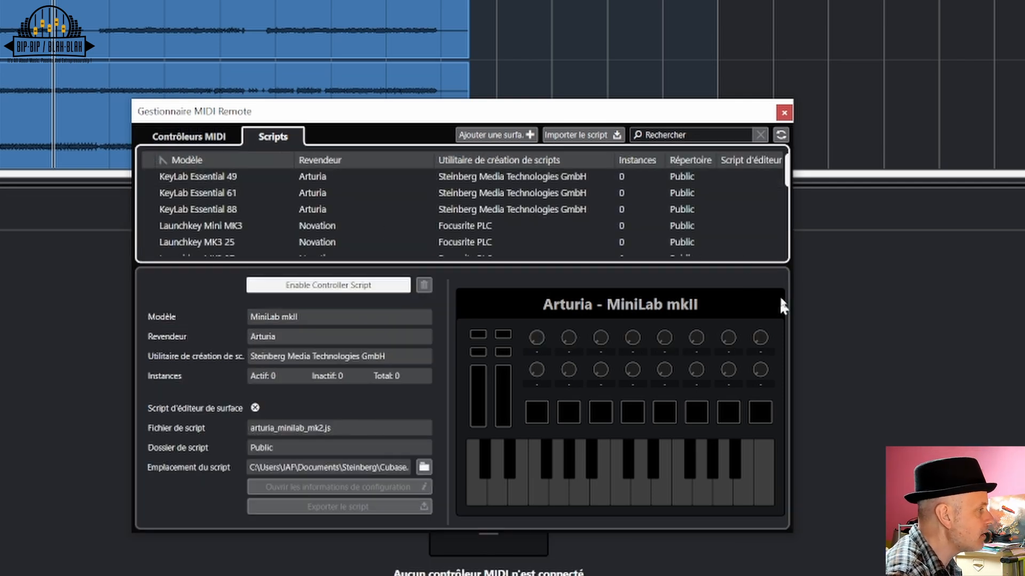
drag(795, 287, 1006, 287)
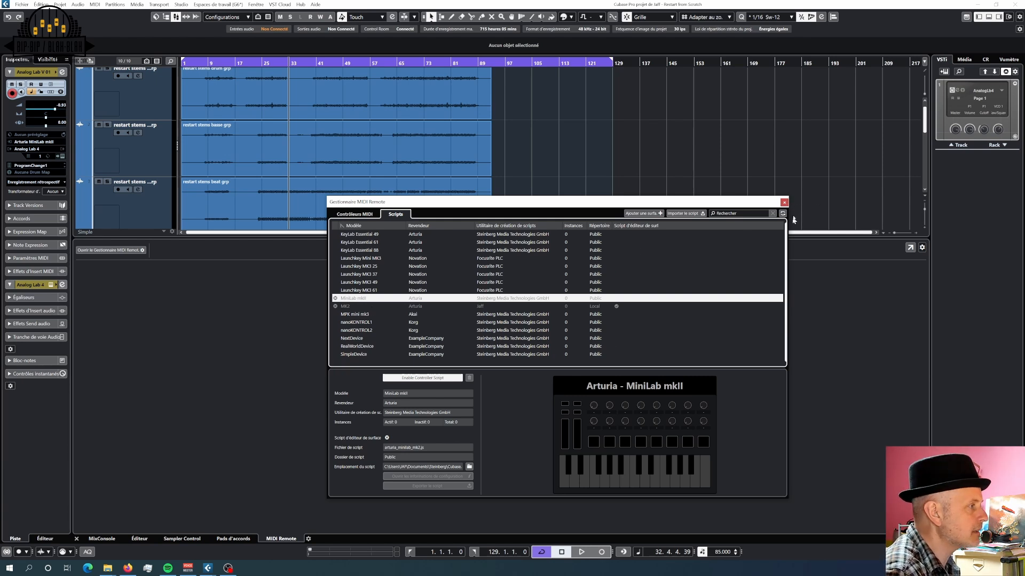
click(784, 203)
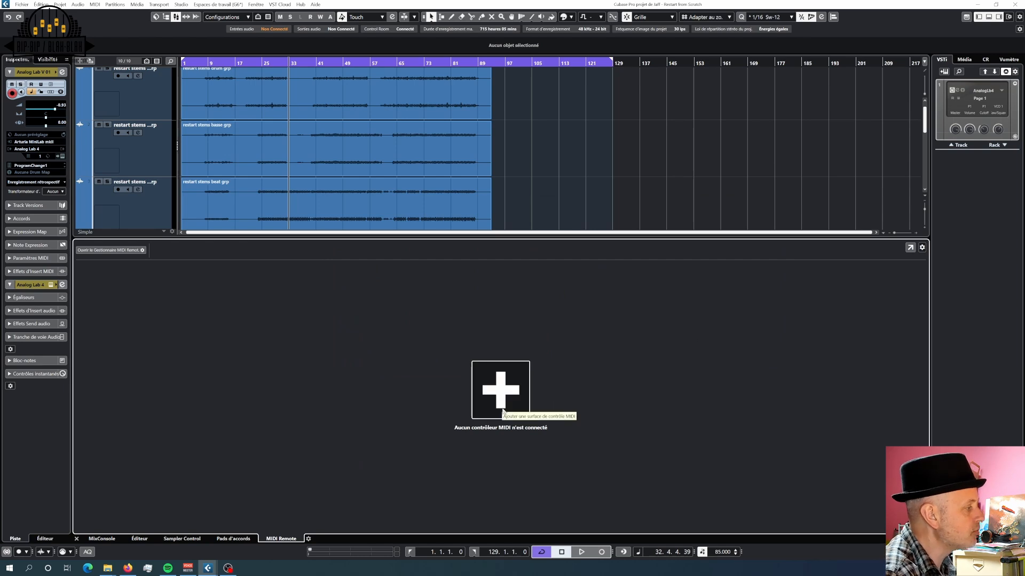
- Enable the local Arturia MK2 controller script in the MIDI Remote Manager and close the manager
click(112, 250)
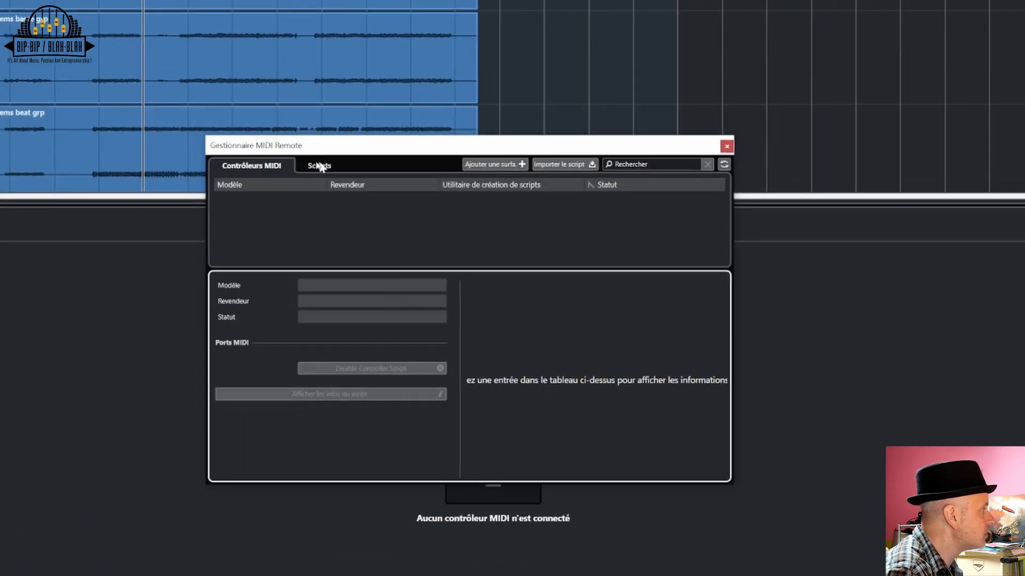
click(319, 166)
scroll(336, 251, down, 5)
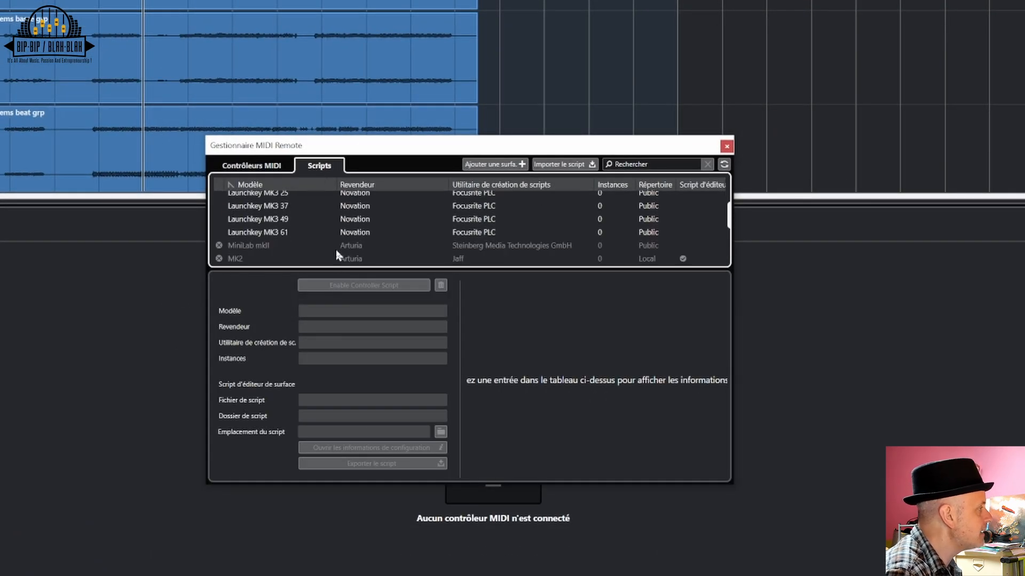
click(272, 246)
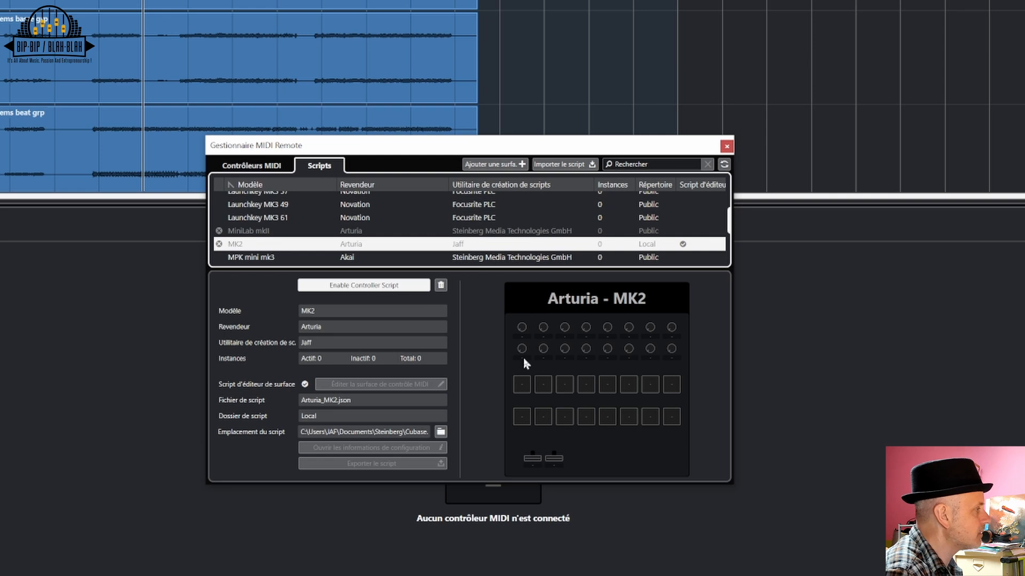
click(367, 286)
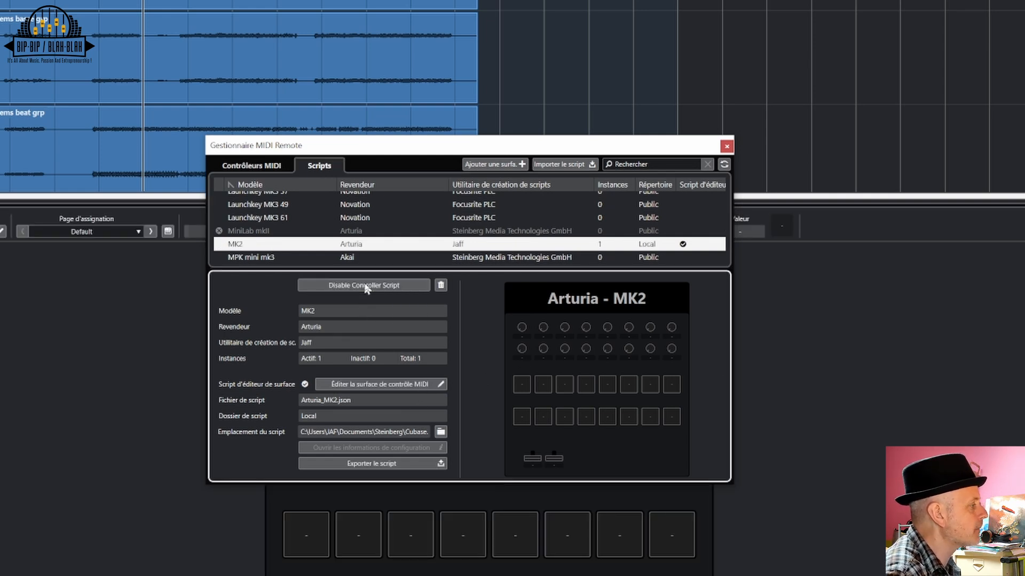
click(726, 147)
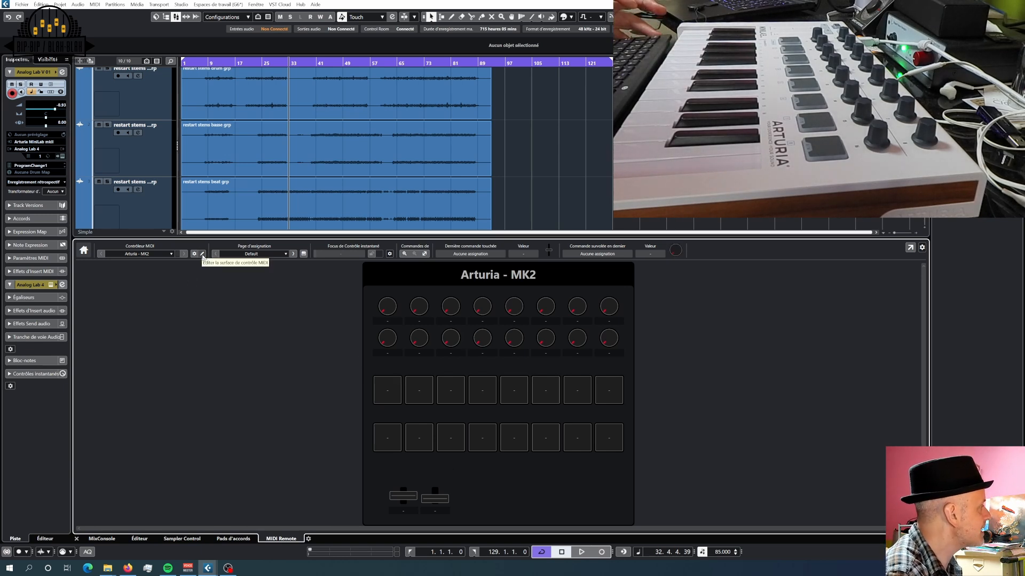
- Open the MK2 control surface for editing and recreate the last knob of its top row
click(203, 255)
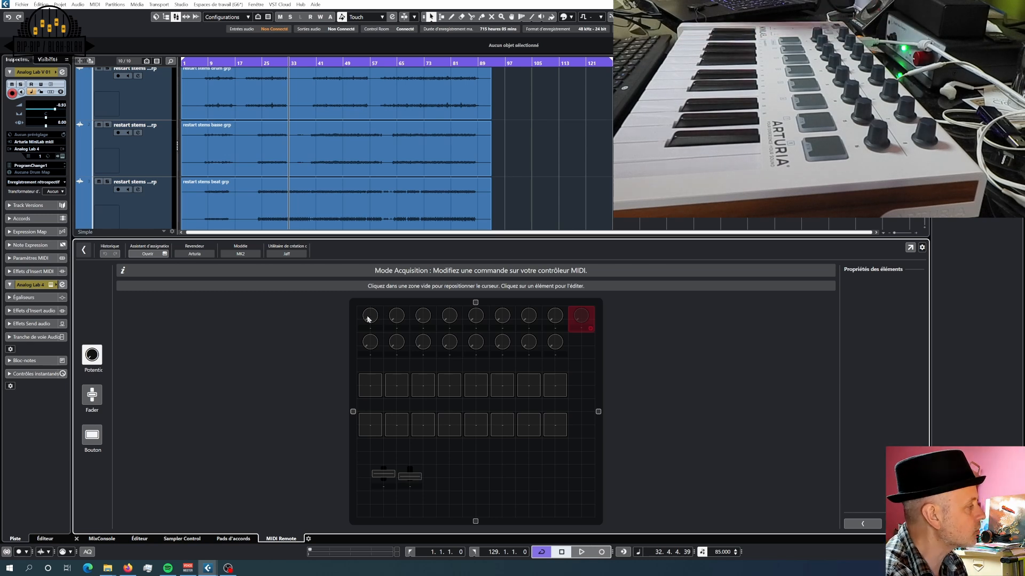
click(558, 317)
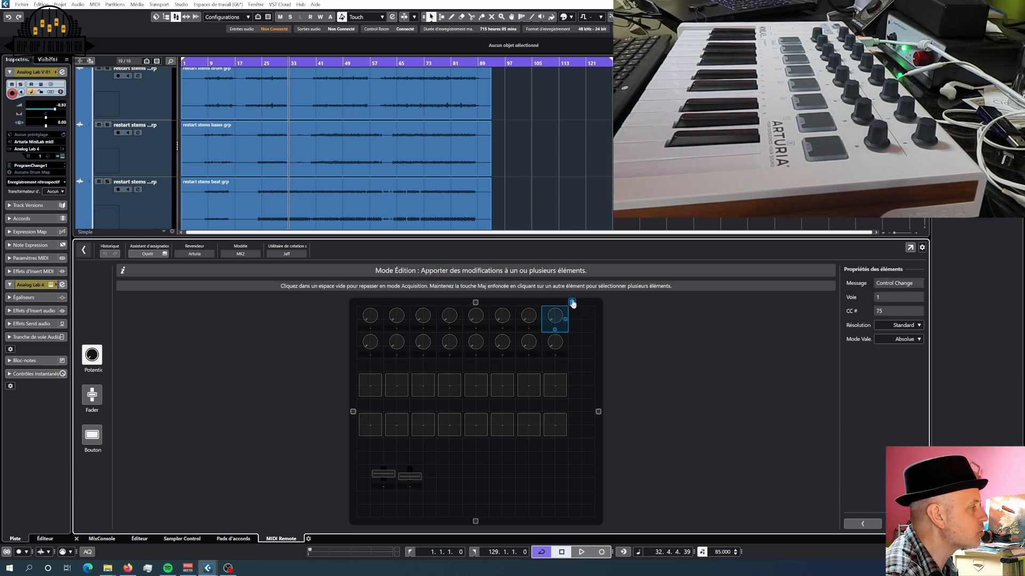
click(566, 310)
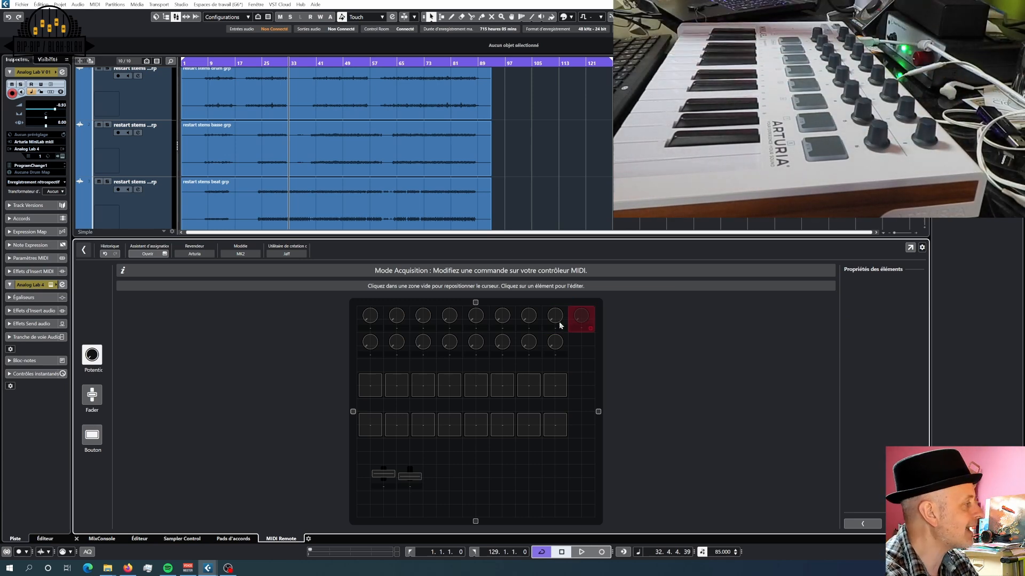
- Capture test knobs in the empty area beneath the MK2 pads, delete them, and narrow the surface back before leaving the editor
click(478, 471)
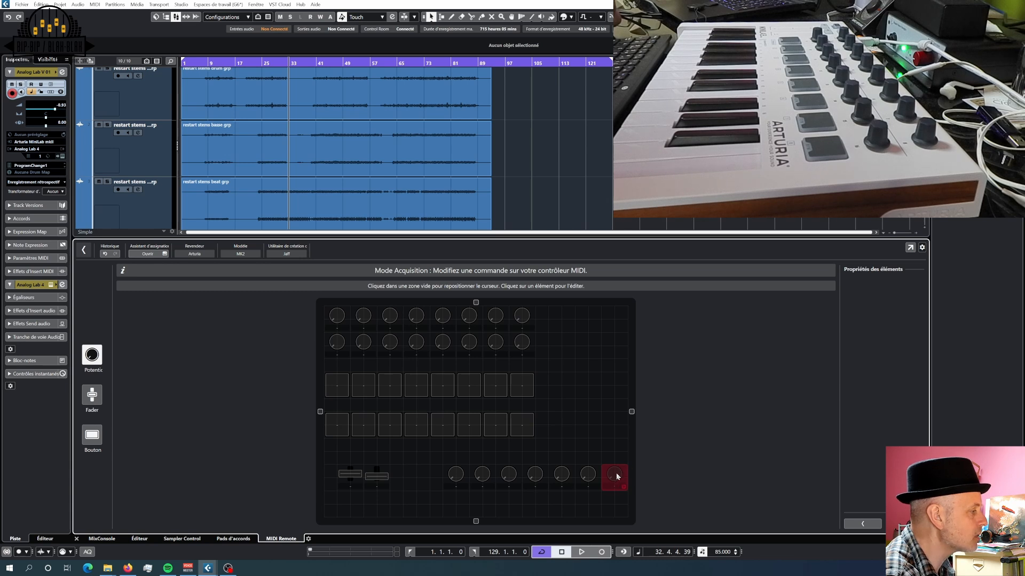
click(587, 477)
click(573, 474)
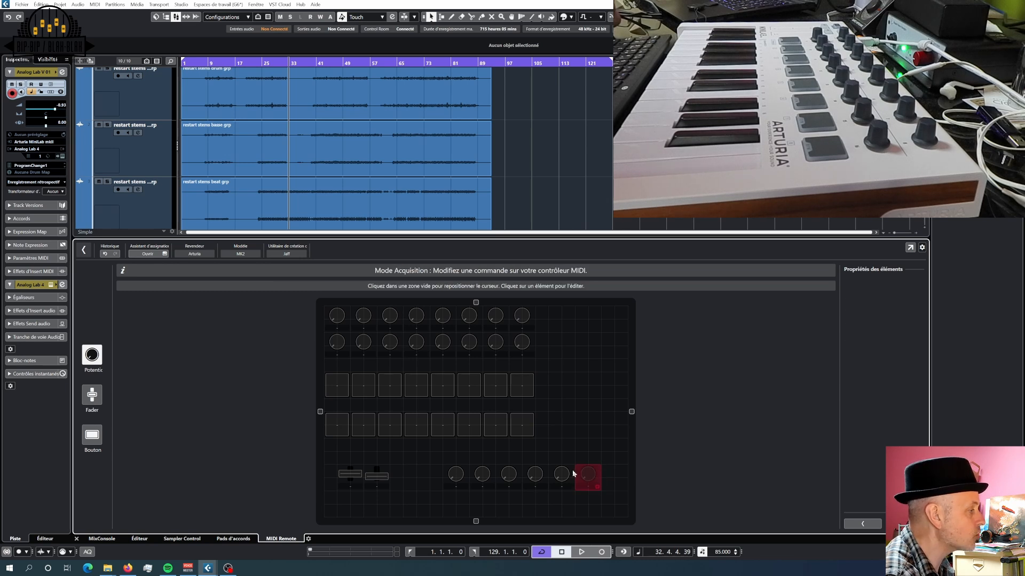
click(564, 474)
click(579, 462)
click(540, 474)
click(552, 462)
click(508, 474)
click(528, 465)
drag(632, 411, 577, 419)
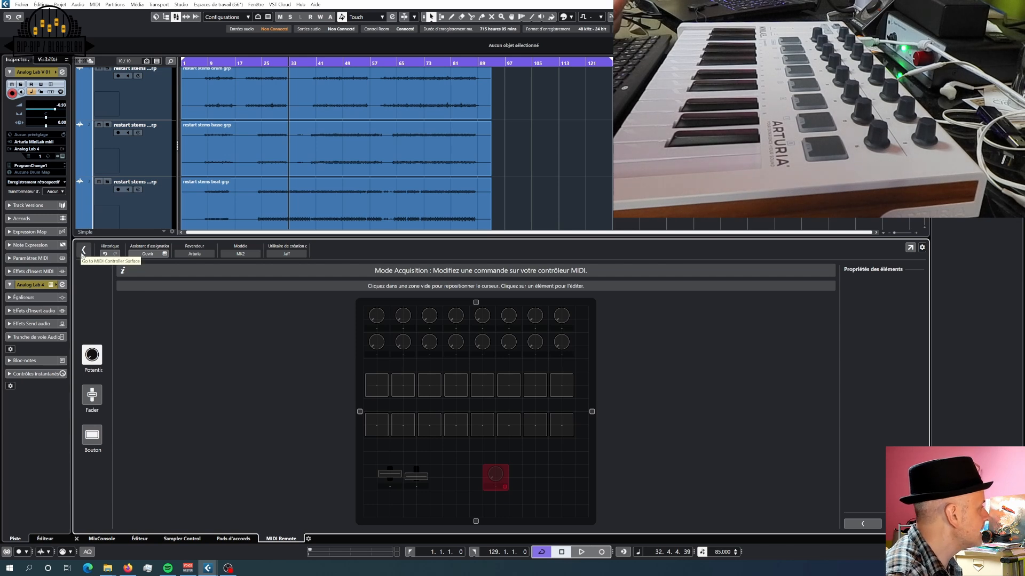
click(83, 253)
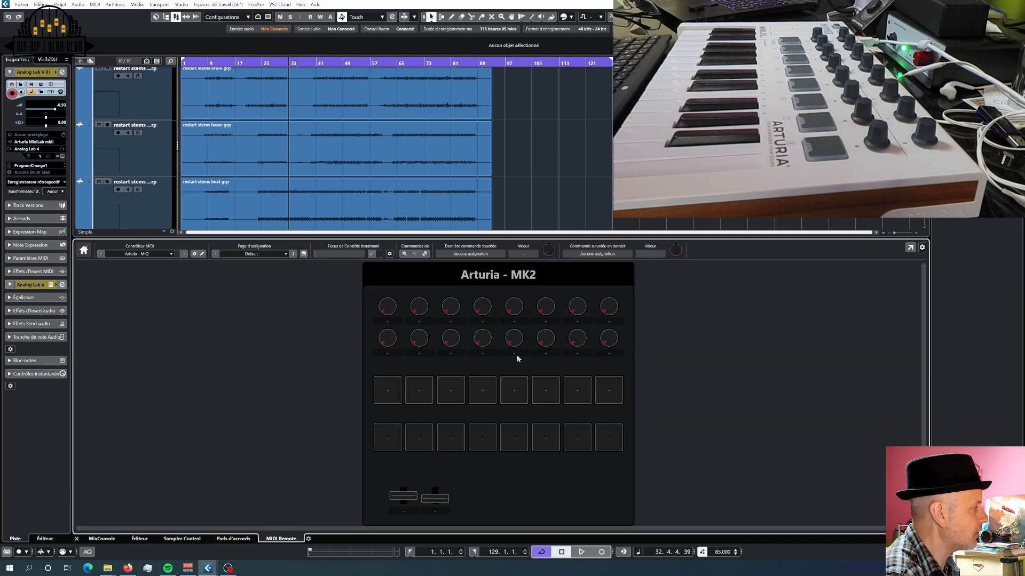
- Open the MIDI Remote Mapping Assistant for the MK2 over the project and expand it to include the function browser
click(268, 254)
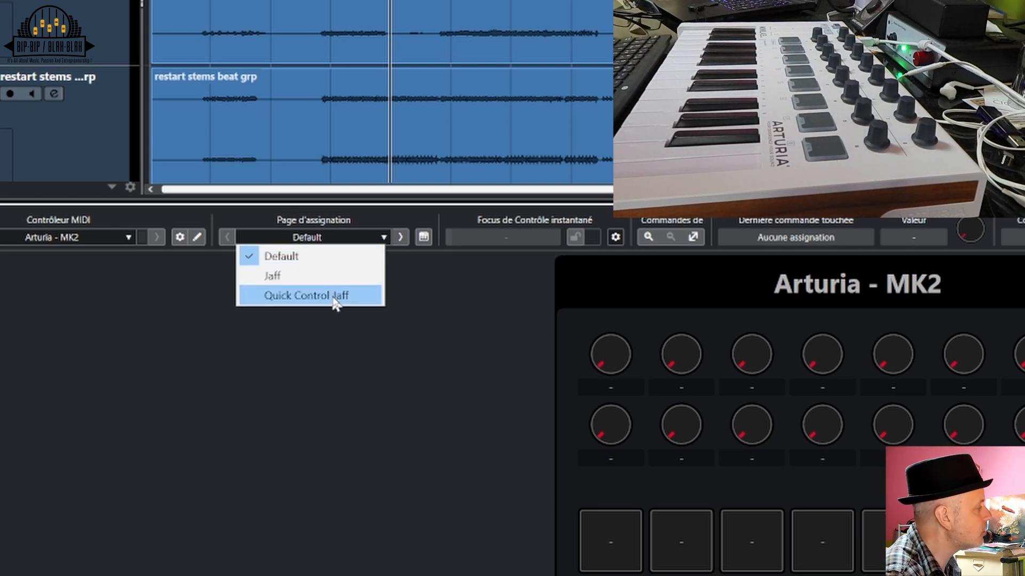
click(469, 325)
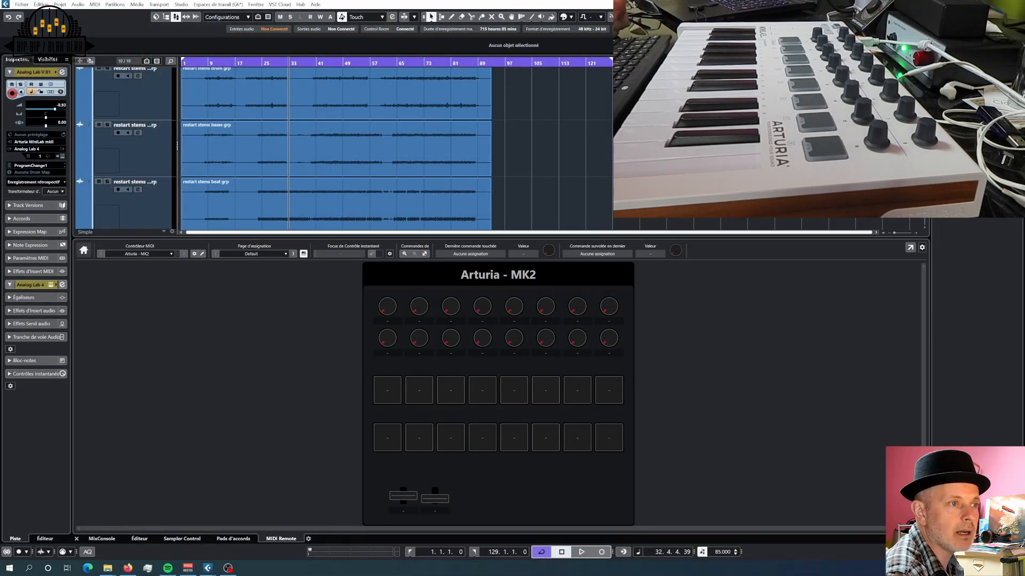
drag(1022, 80, 342, 88)
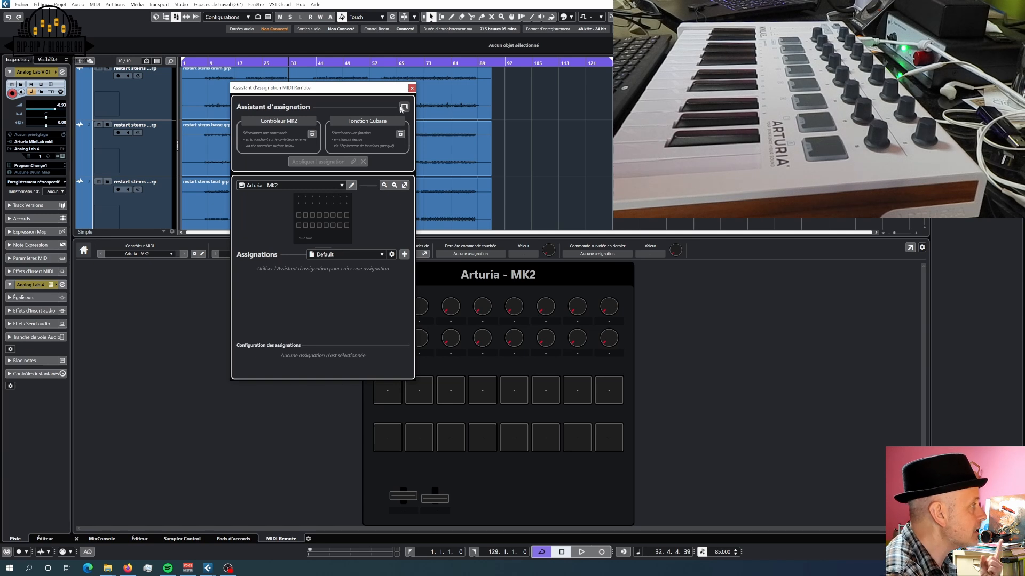
click(404, 107)
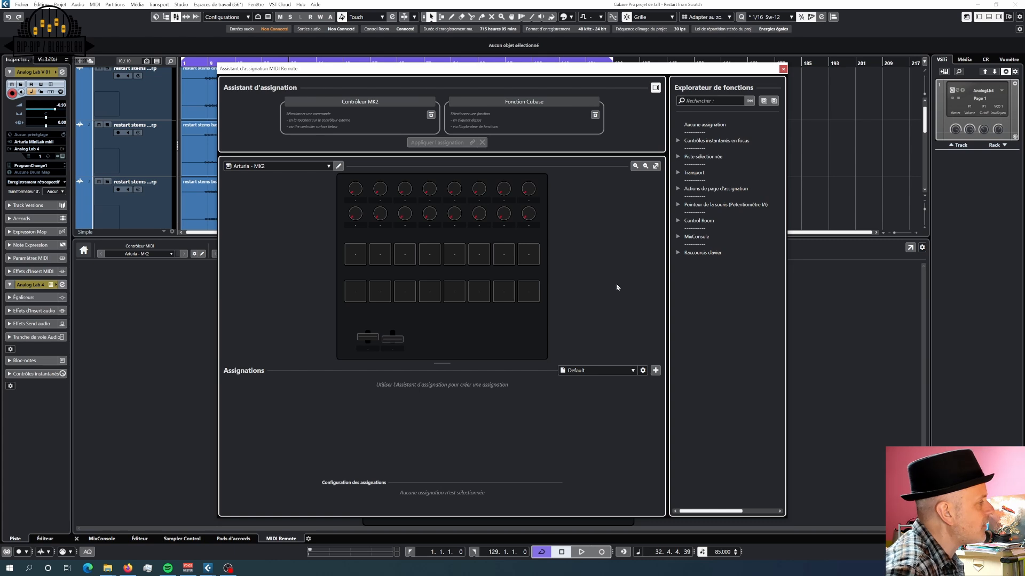
- Switch to the mapping page named only after its author and select the pad assigned to editing the selected track's channel settings
click(622, 371)
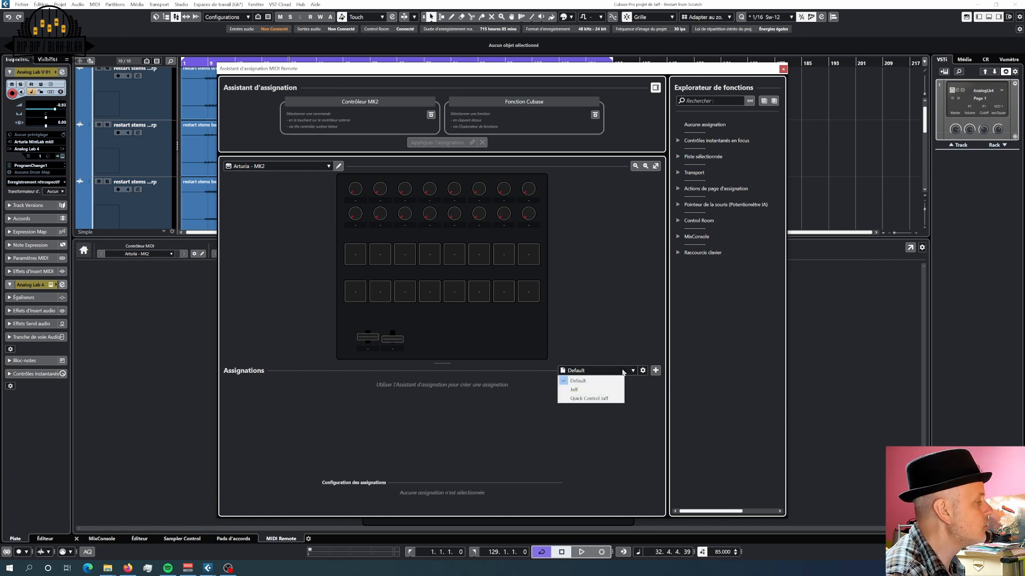
click(608, 390)
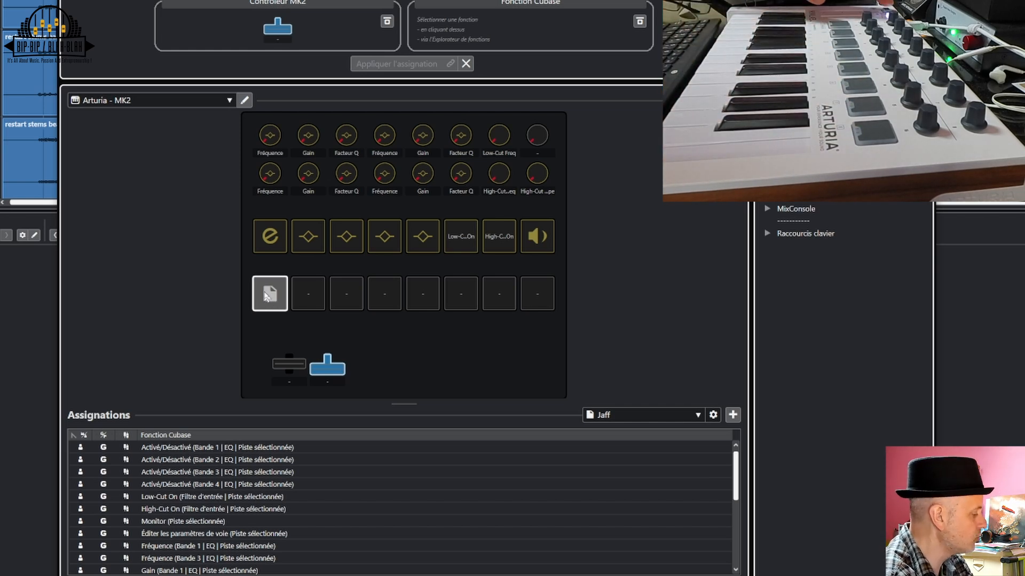
click(270, 239)
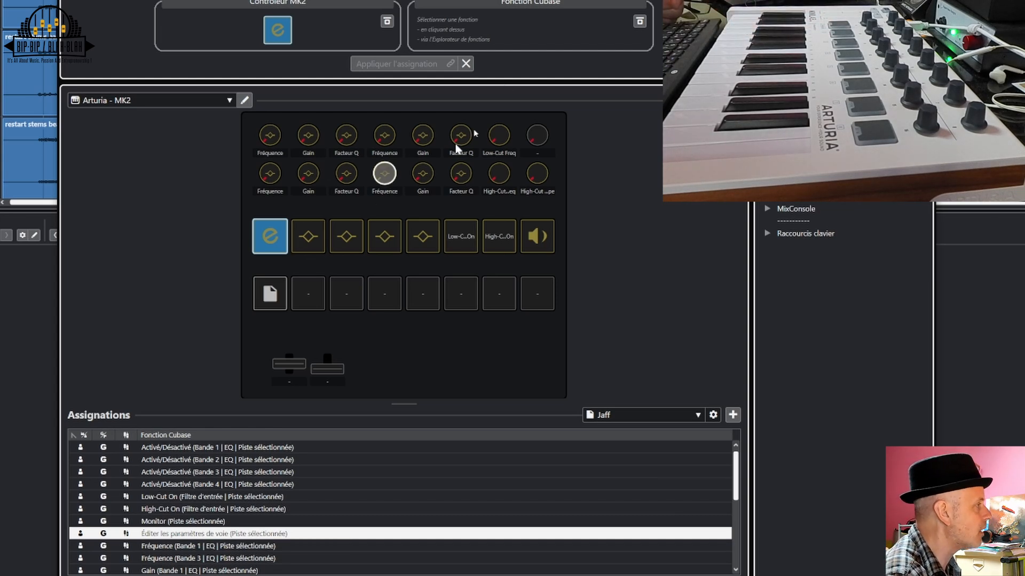
- Move the Mapping Assistant aside and enlarge the project's track area above the MIDI Remote surface
drag(341, 0, 365, 0)
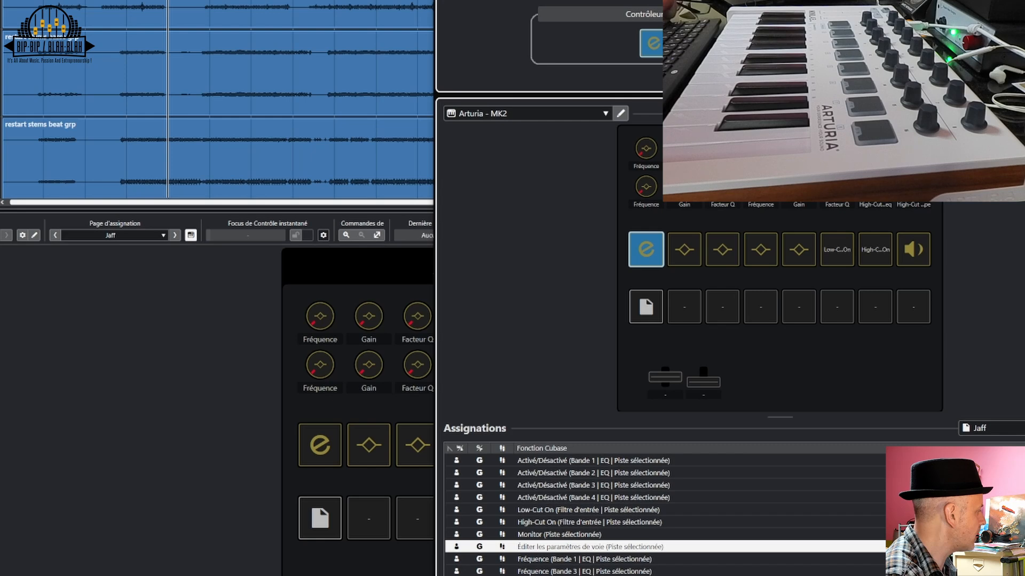
drag(128, 209, 108, 524)
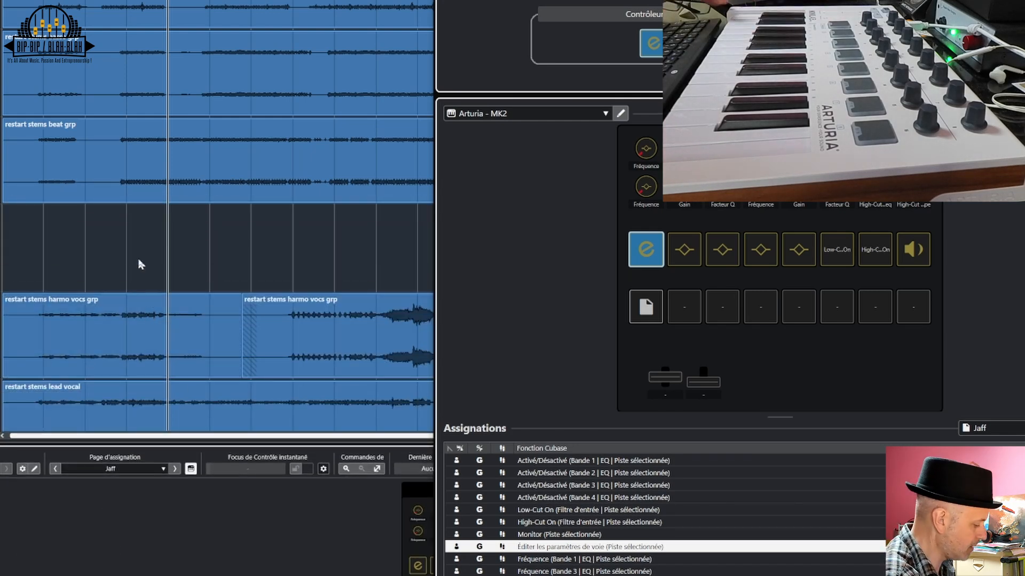
- Open the MixConsole, select the drum group and then the beat group channel, and bring up the beat group's channel settings
key(F3)
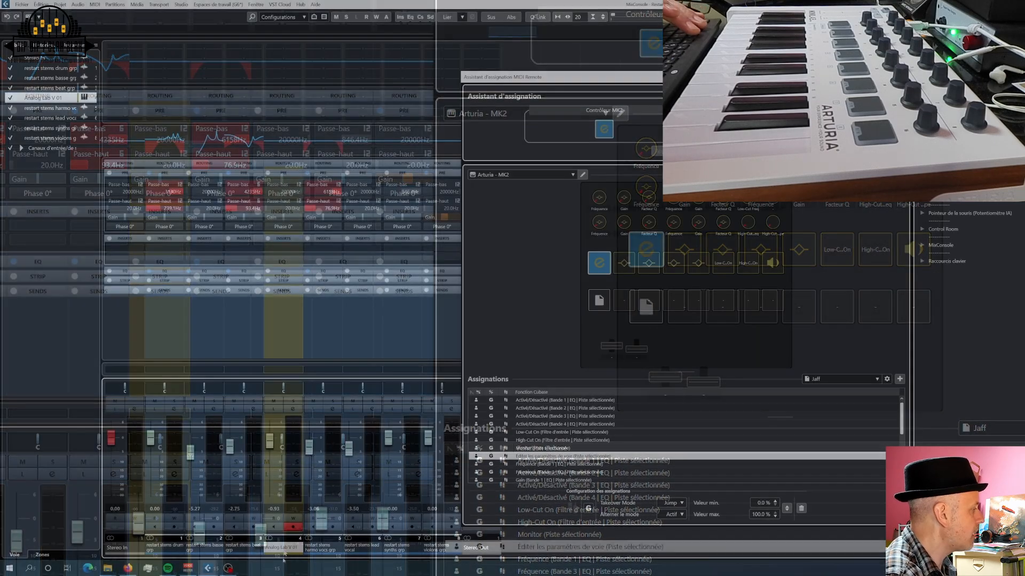
click(159, 550)
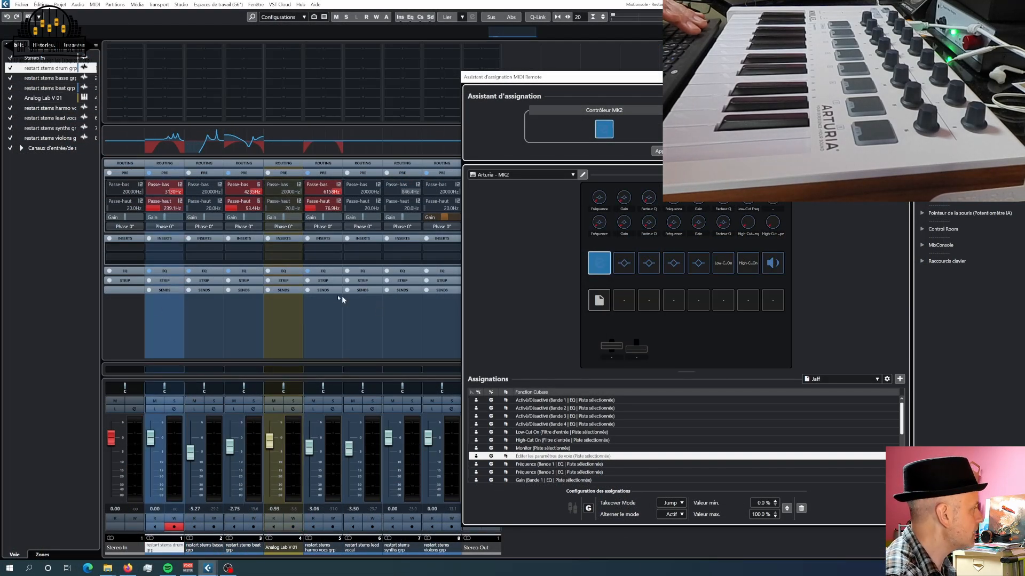
click(244, 312)
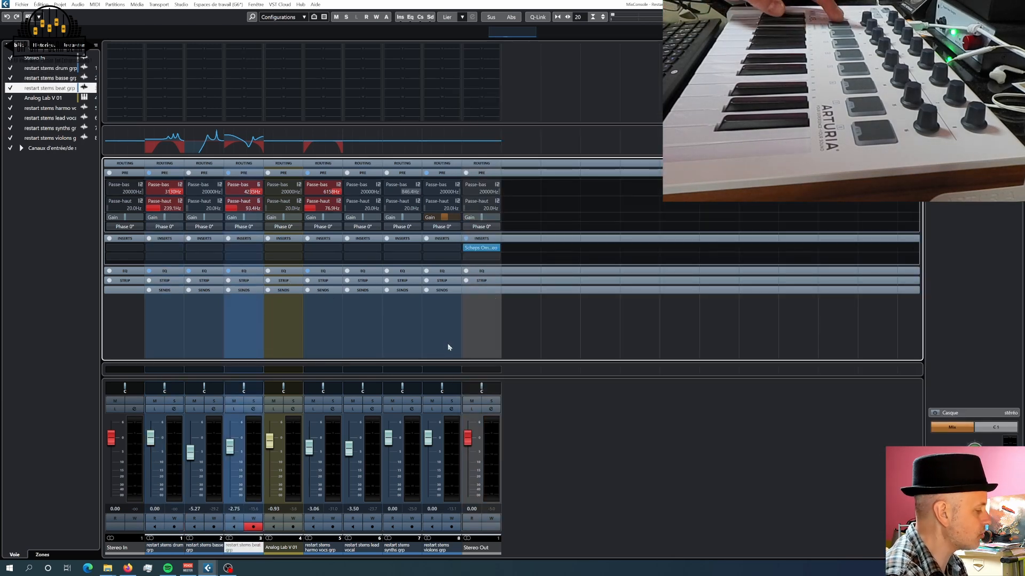
key(e)
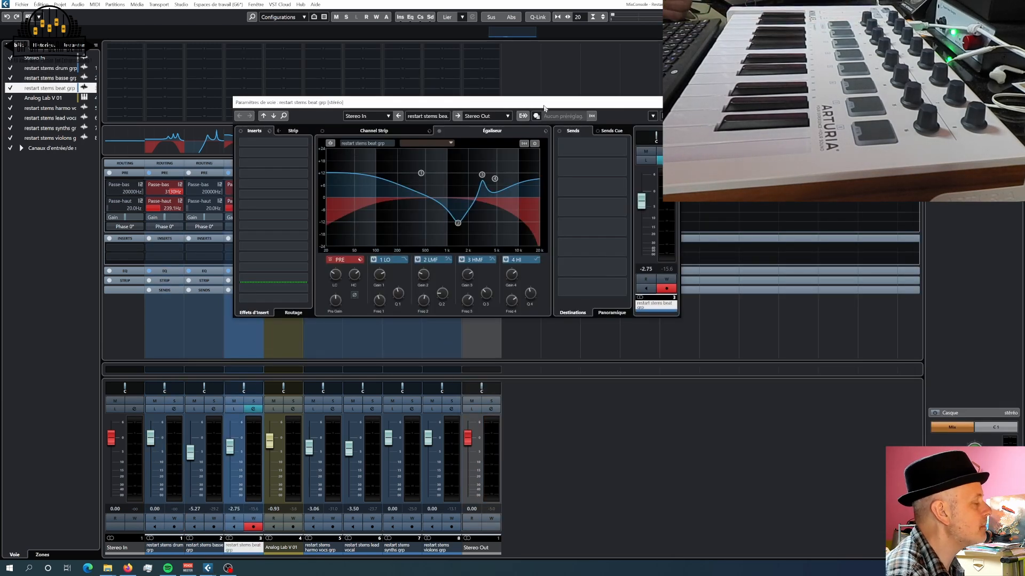
drag(546, 104, 617, 118)
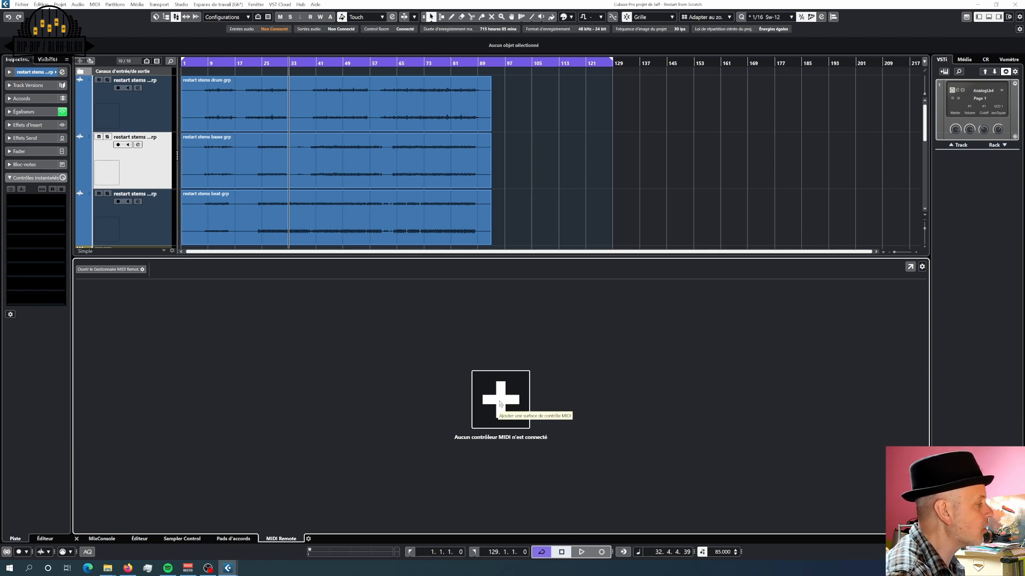
- Add a MIDI control surface using the Arturia MiniLab mkII ports, vendor Arturia, model Bip Bip and the script author's name
click(499, 403)
click(584, 376)
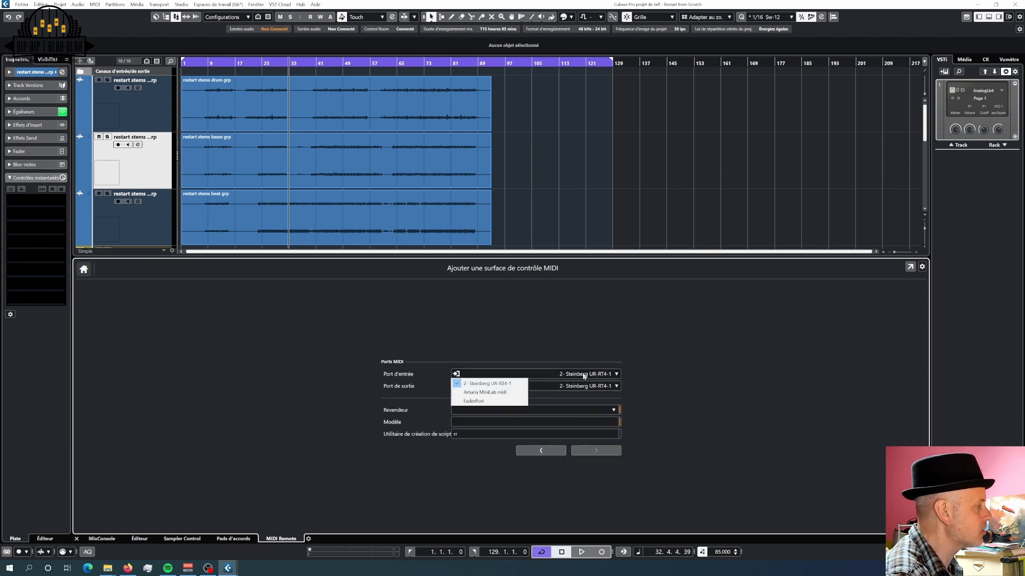
click(511, 393)
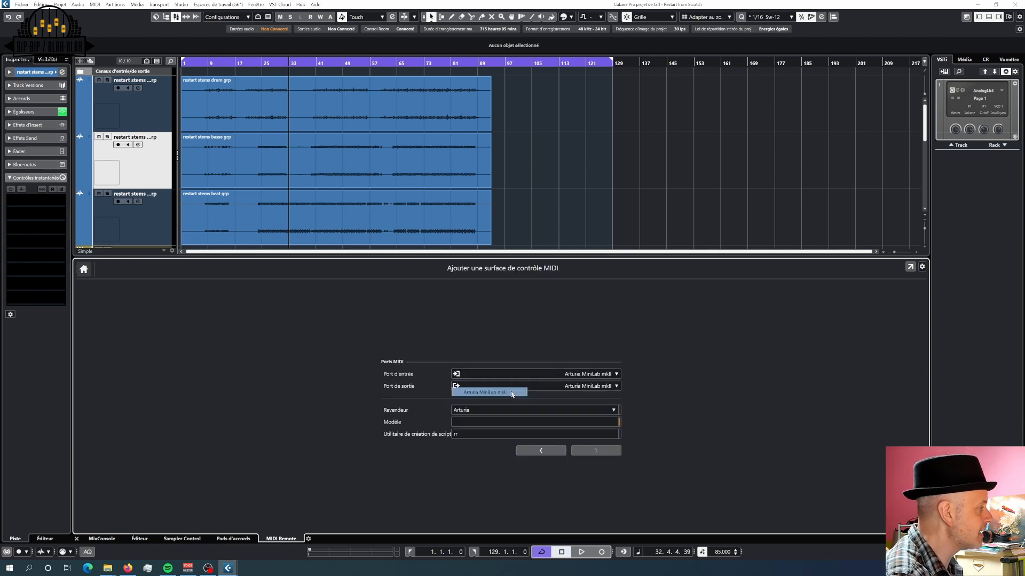
click(565, 422)
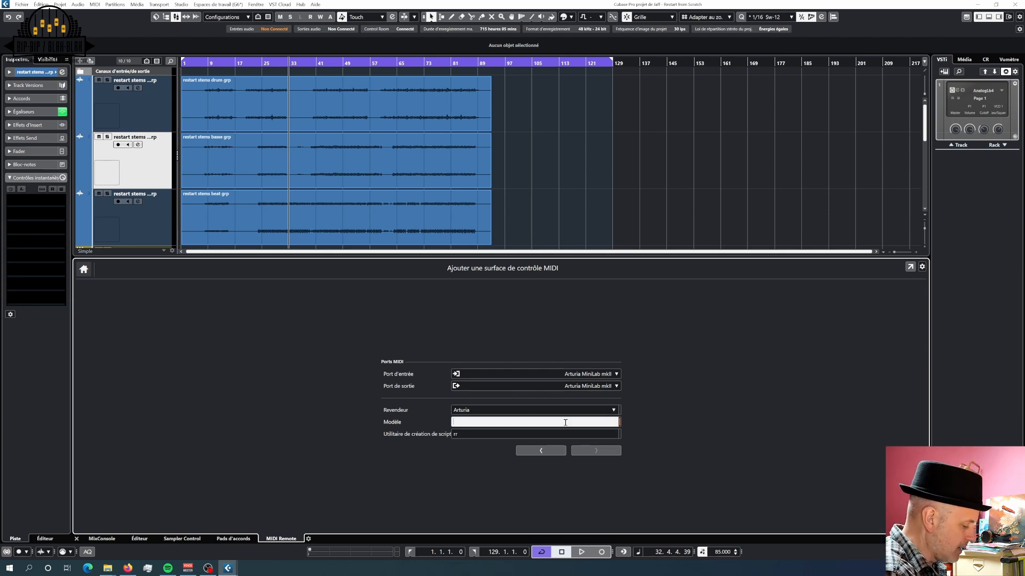
click(483, 436)
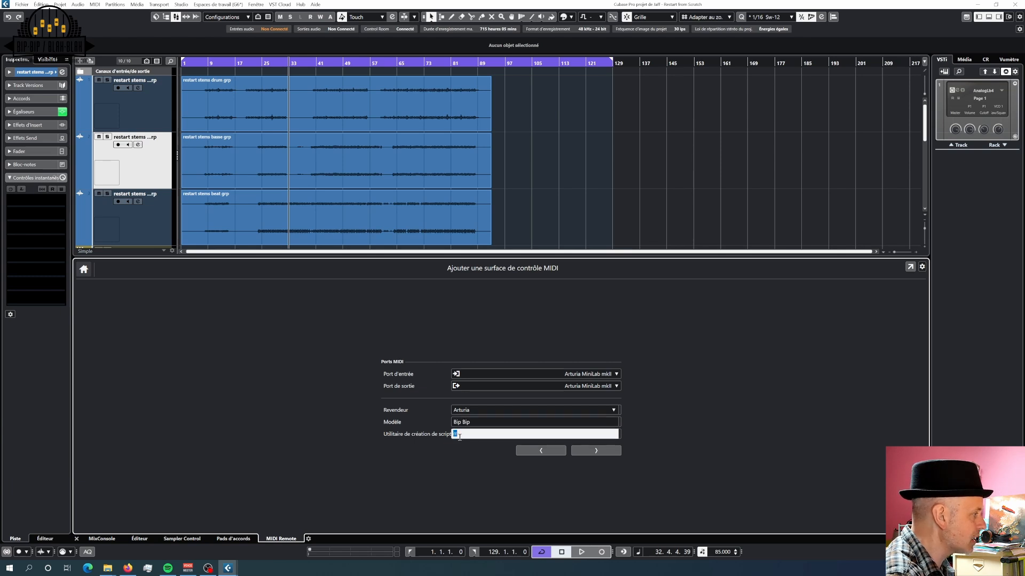
click(585, 451)
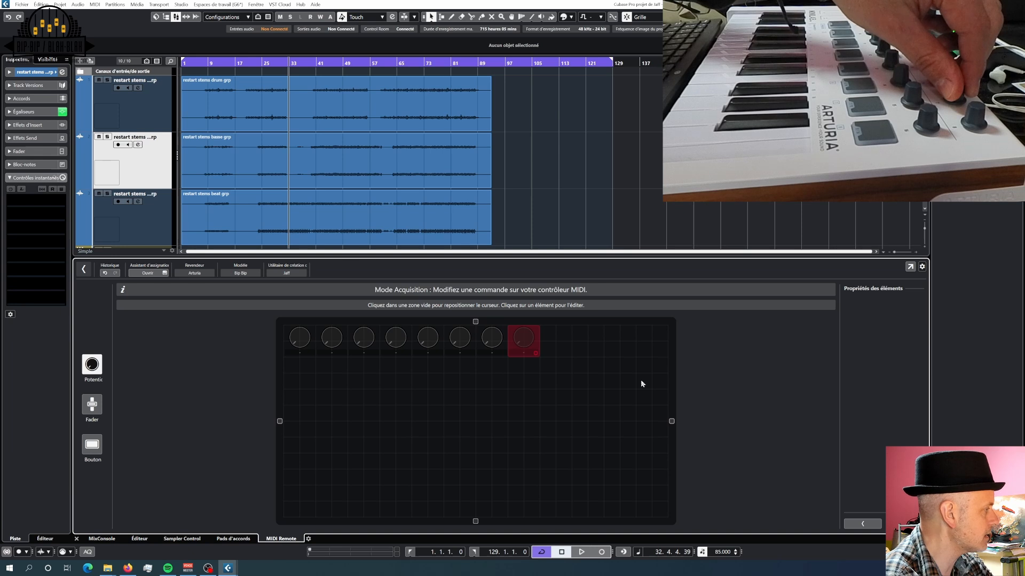
- Capture two rows of eight knobs on the surface grid and, below a small gap, two rows of eight buttons
click(299, 377)
click(300, 366)
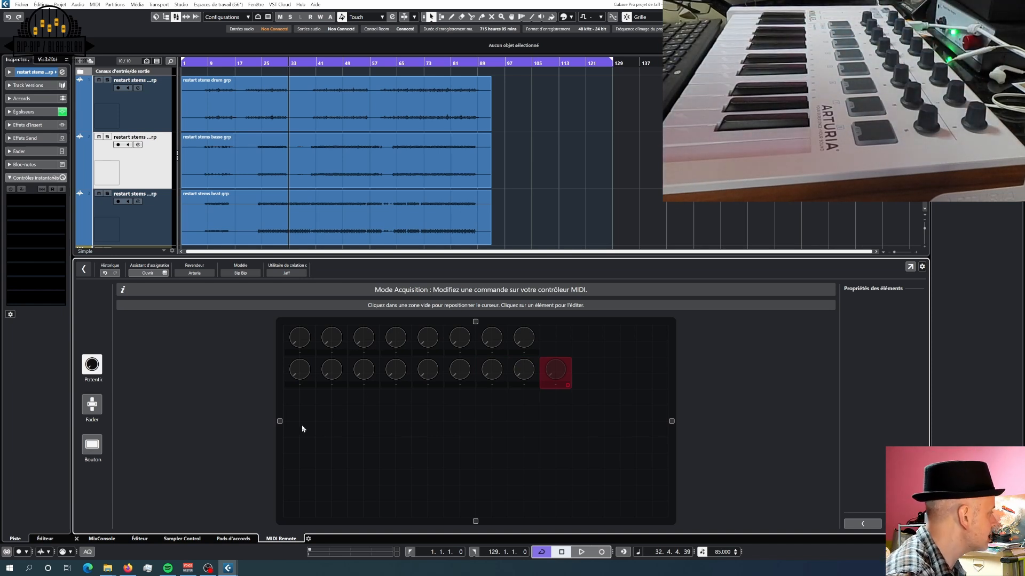
click(96, 450)
click(292, 418)
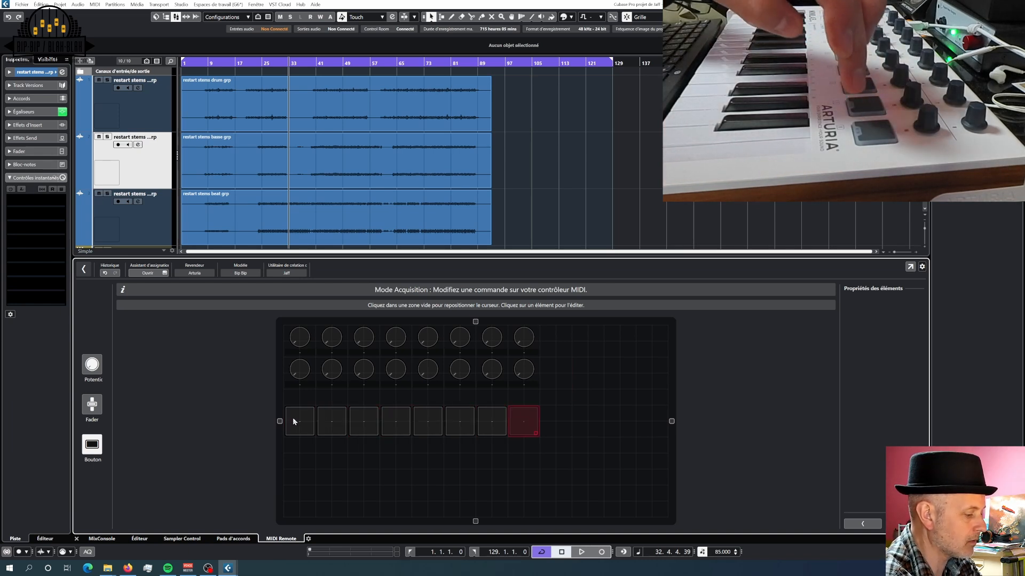
click(298, 453)
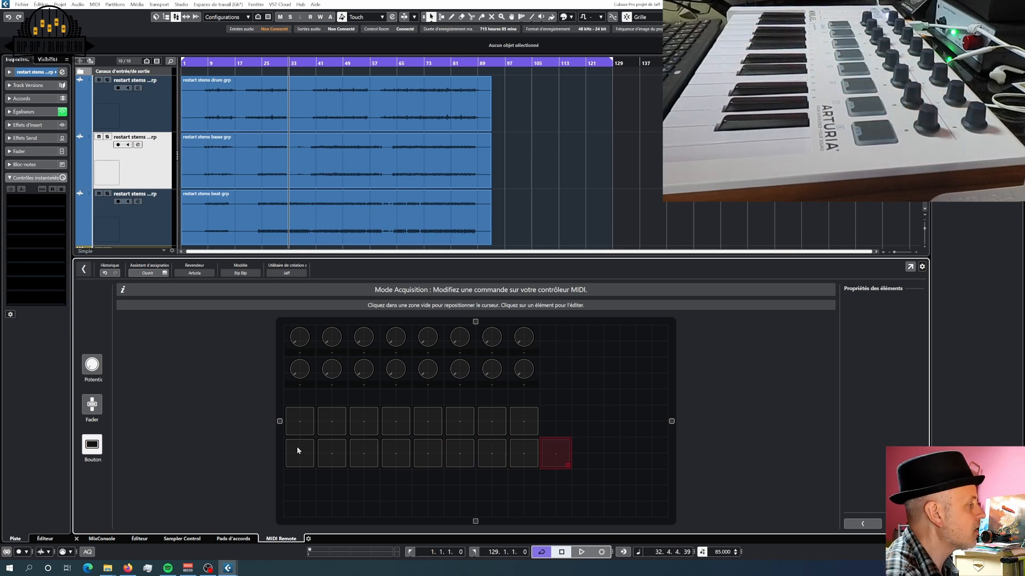
- Narrow the Bip Bip surface closer around its controls and leave the surface editor
click(340, 485)
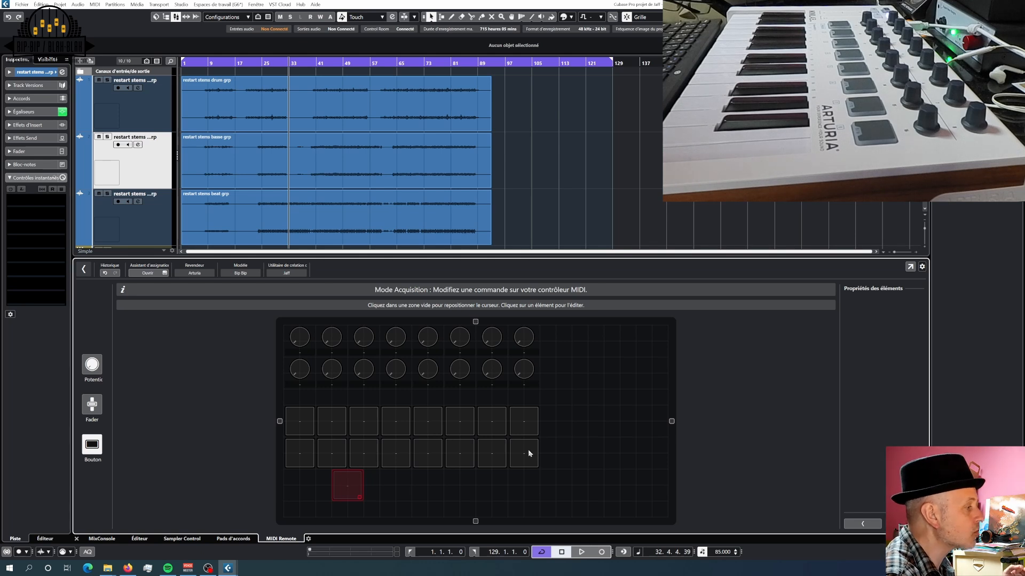
drag(667, 425, 609, 427)
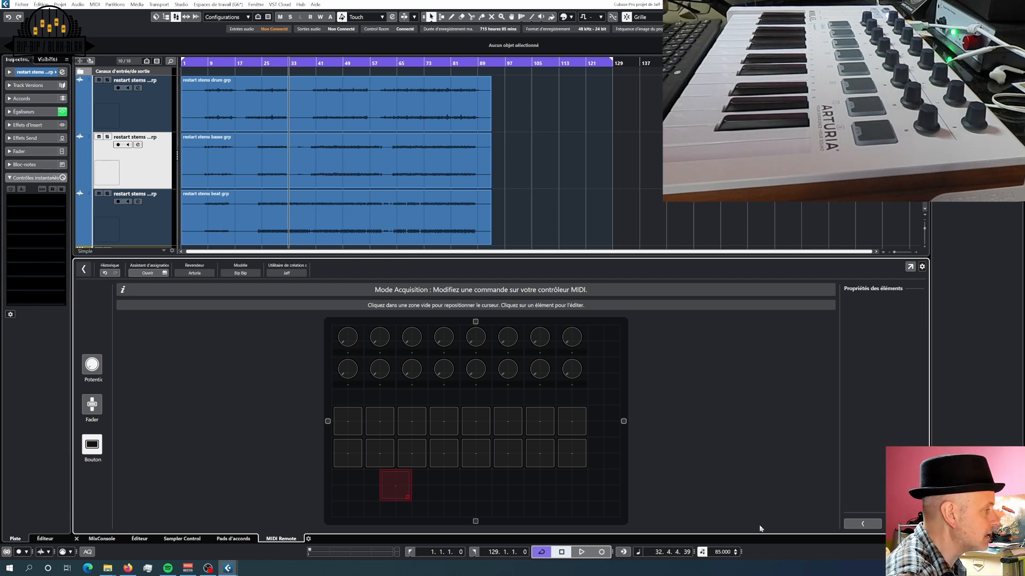
click(904, 524)
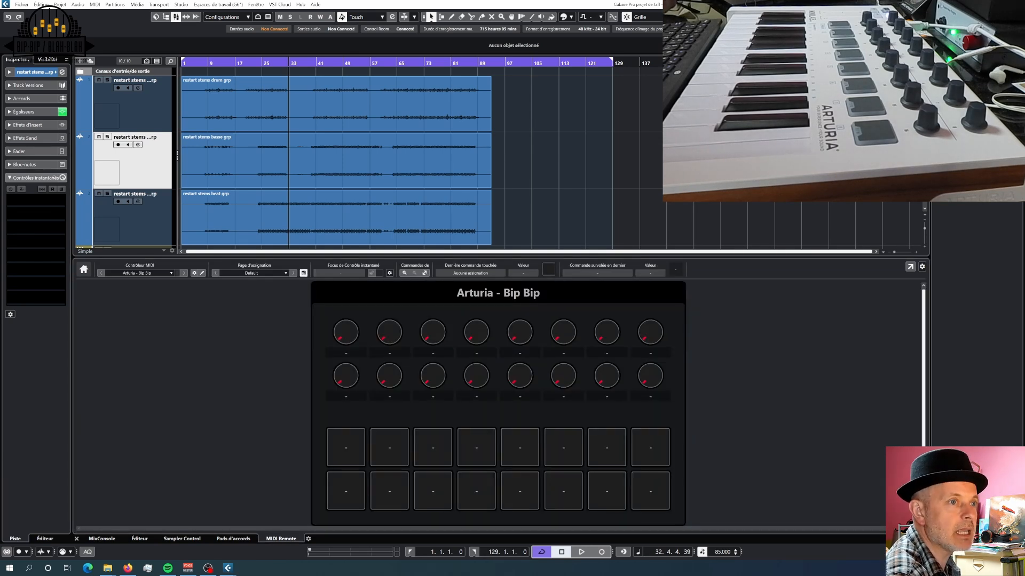
- Place the Mapping Assistant for Bip Bip over the project, expand it with the function browser, and widen and reposition it
drag(1024, 6, 516, 116)
click(268, 275)
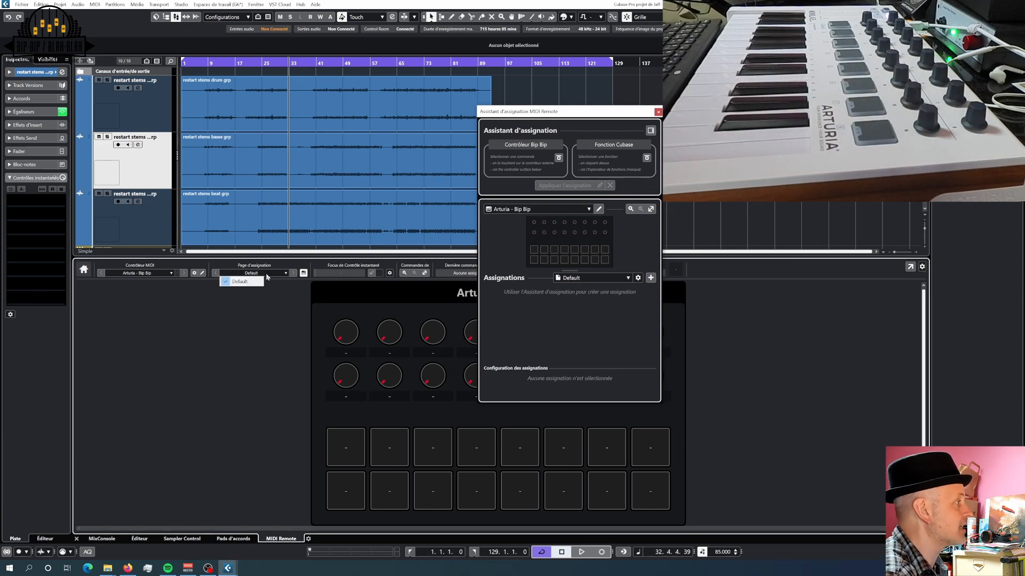
click(268, 276)
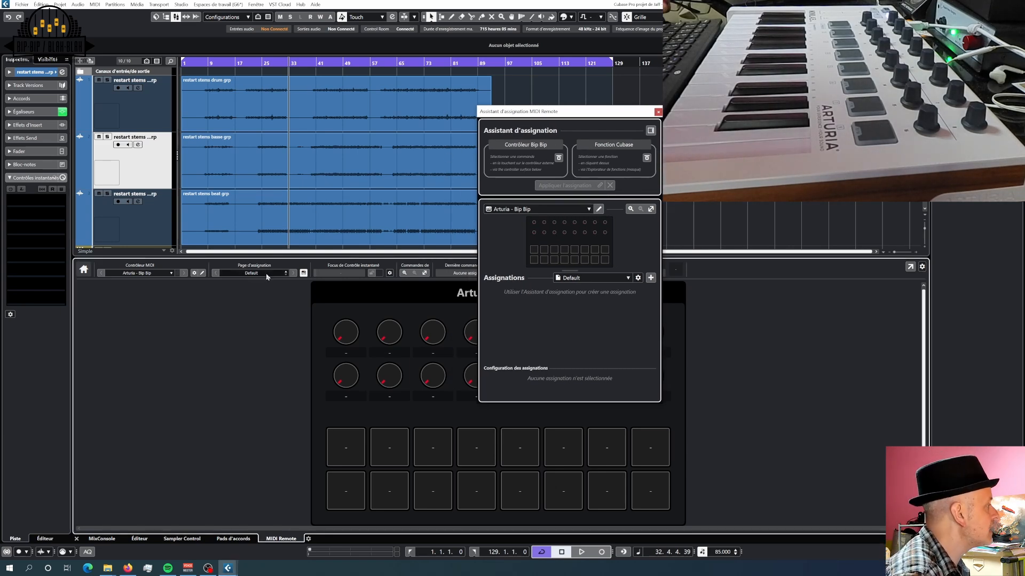
click(651, 131)
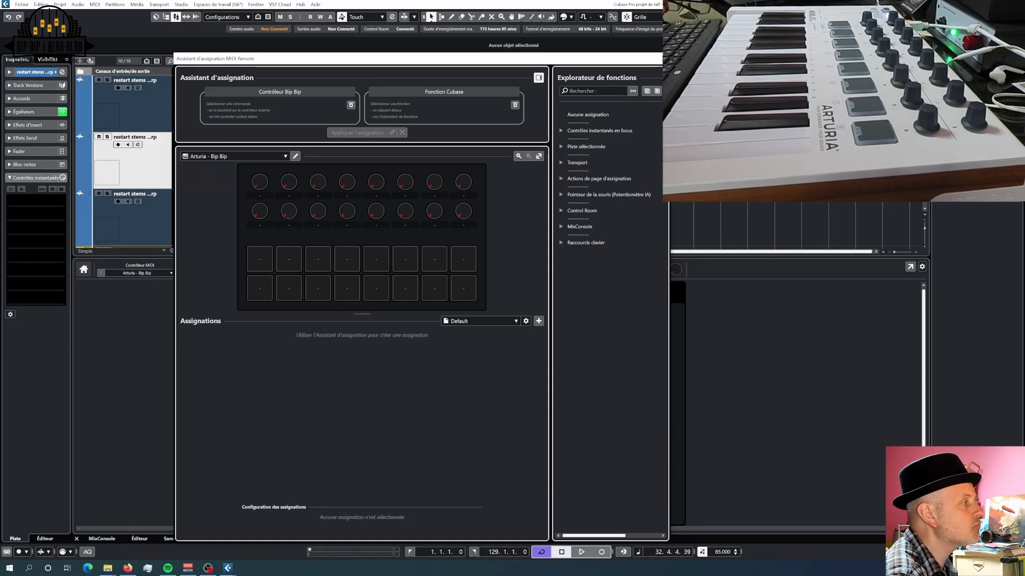
drag(670, 176, 778, 176)
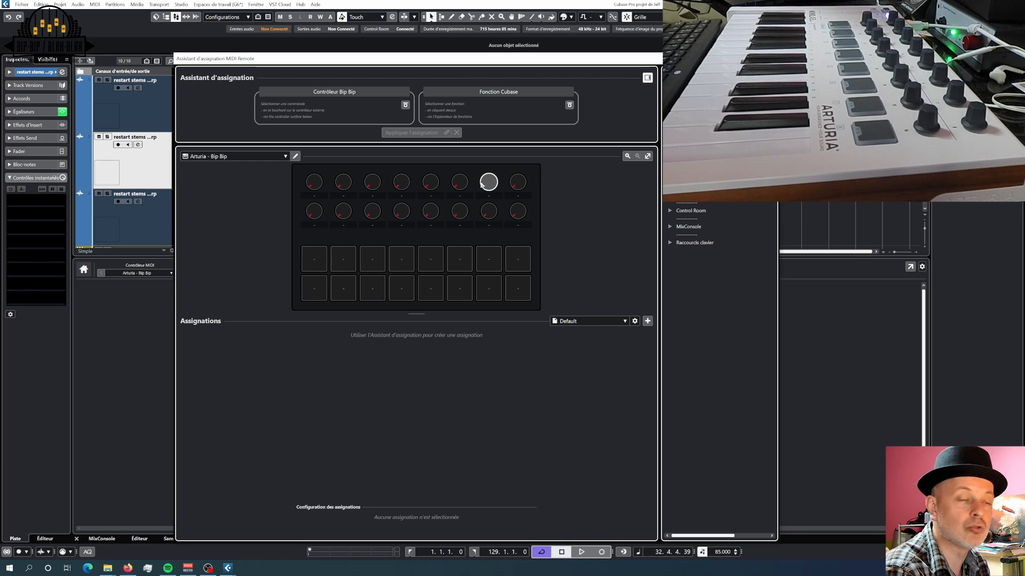
drag(390, 60, 493, 56)
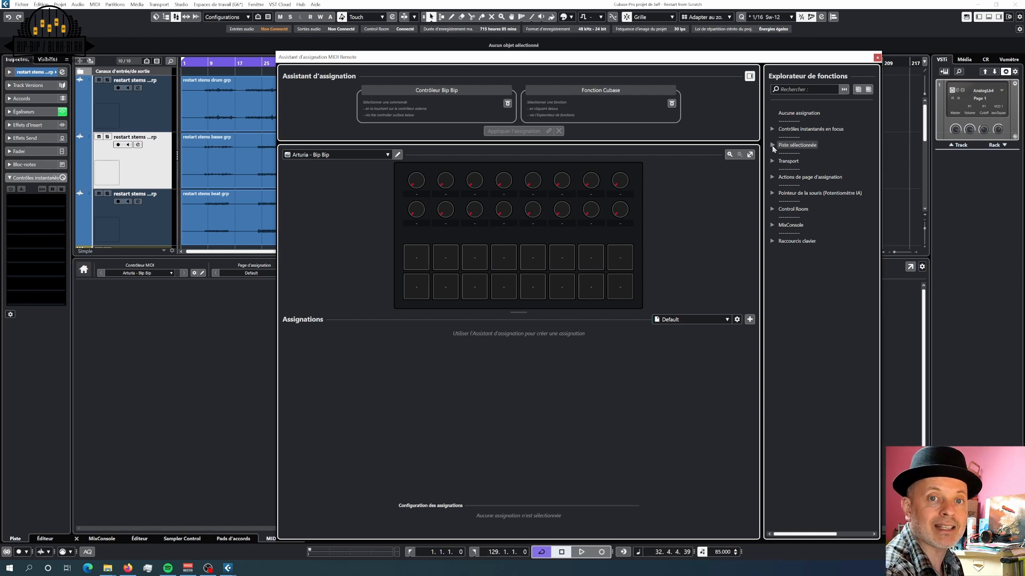
- Map the selected track's "Éditer les paramètres de voie" function to the first pad of the upper row
click(772, 145)
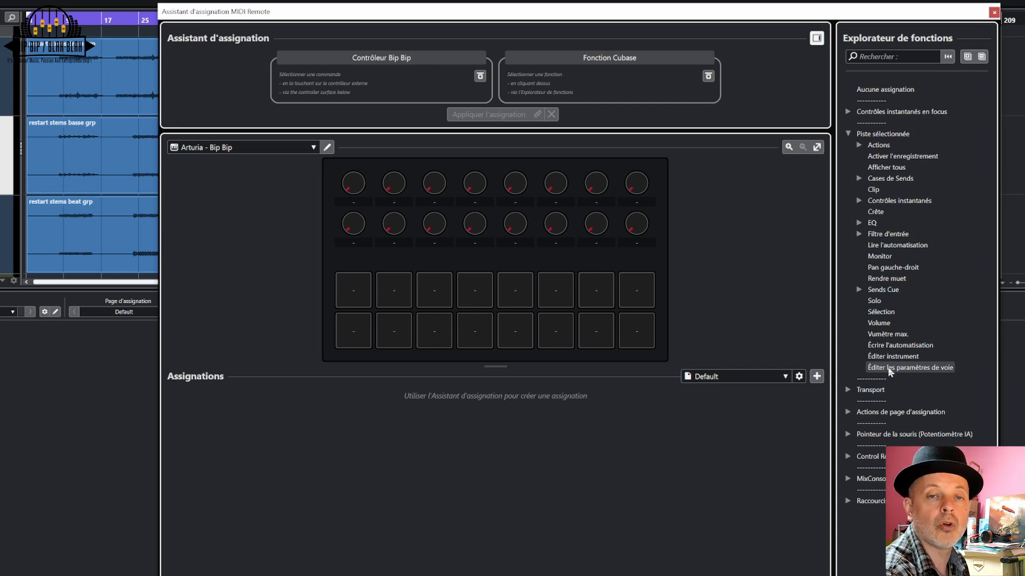
click(889, 370)
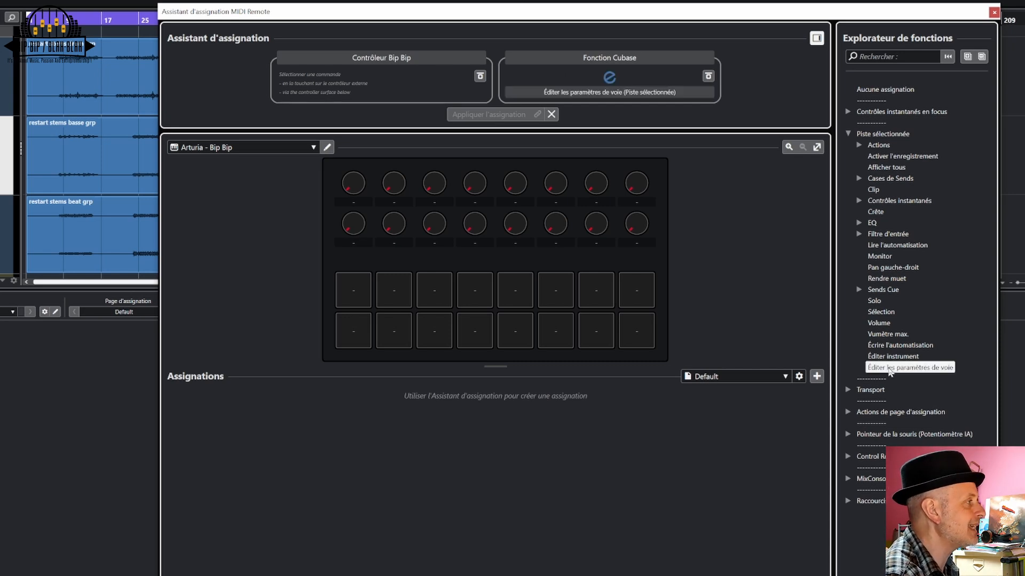
click(357, 289)
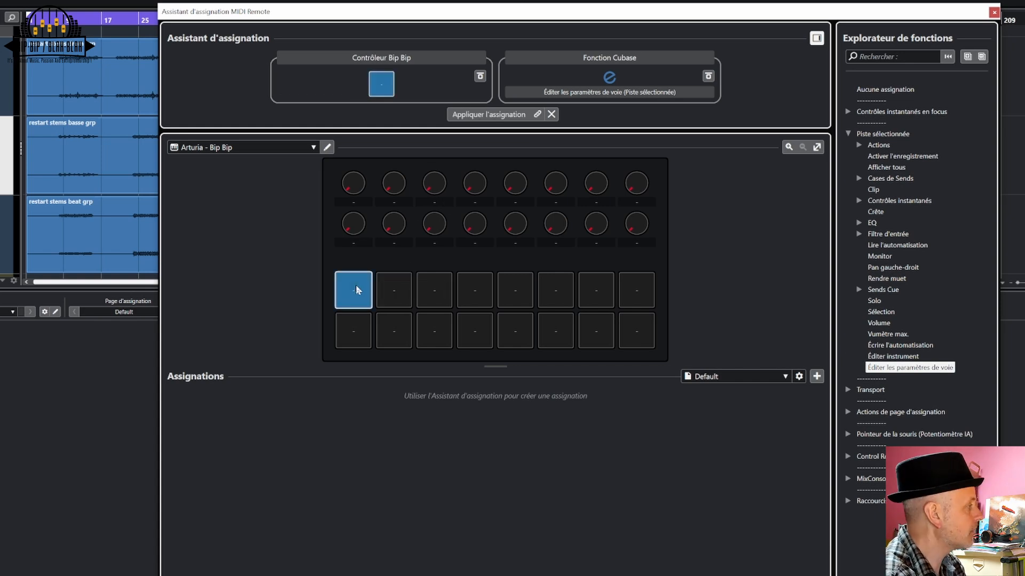
click(506, 118)
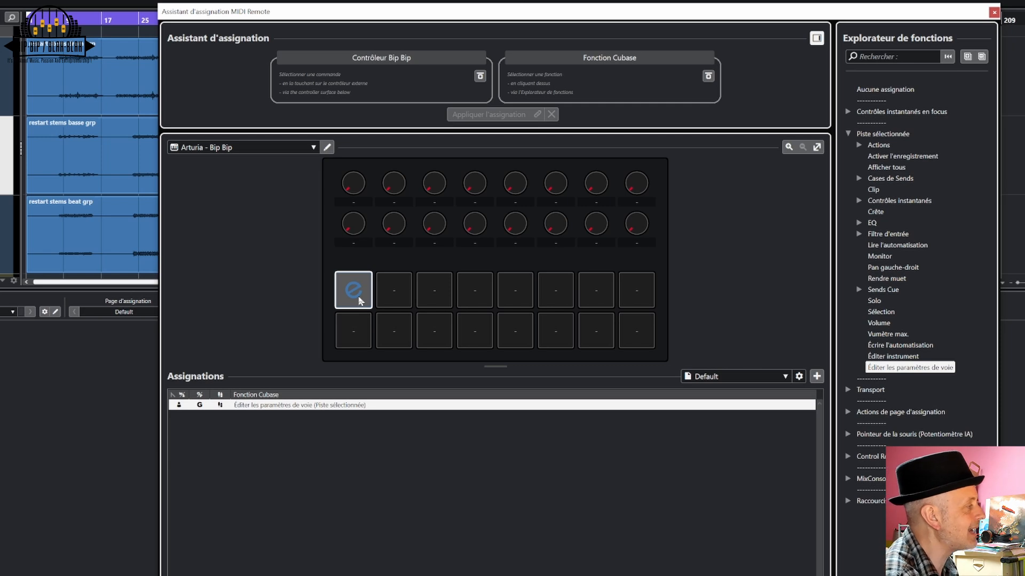
- Map the selected track's EQ Bande 1 Activé/Désactivé function to the second pad of the upper row
click(858, 223)
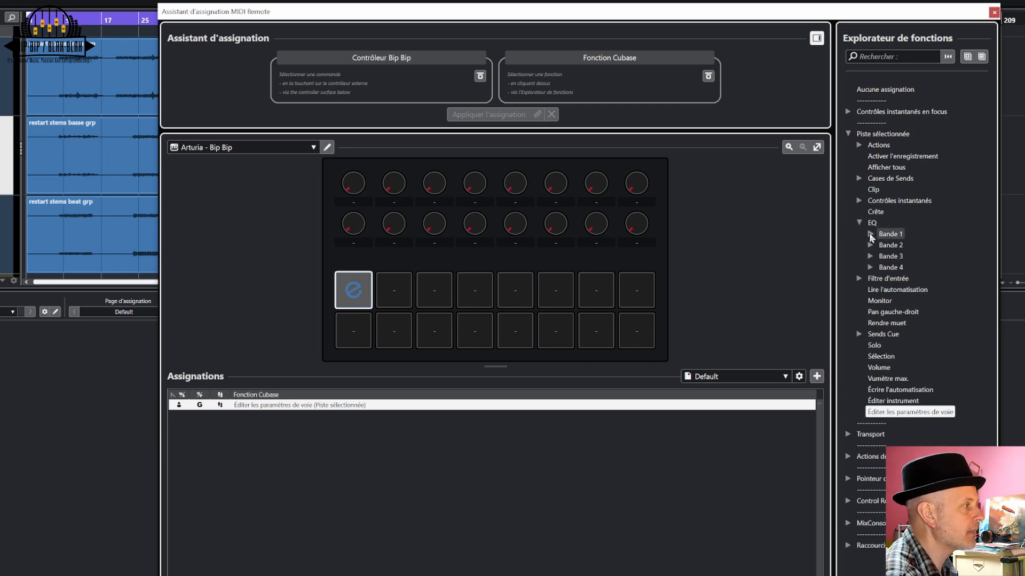
click(870, 234)
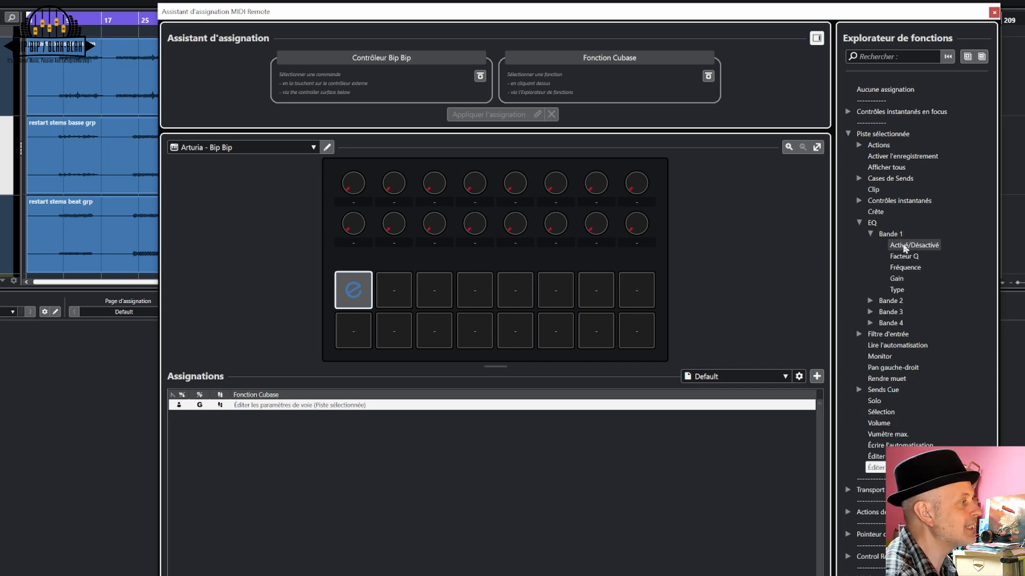
click(903, 246)
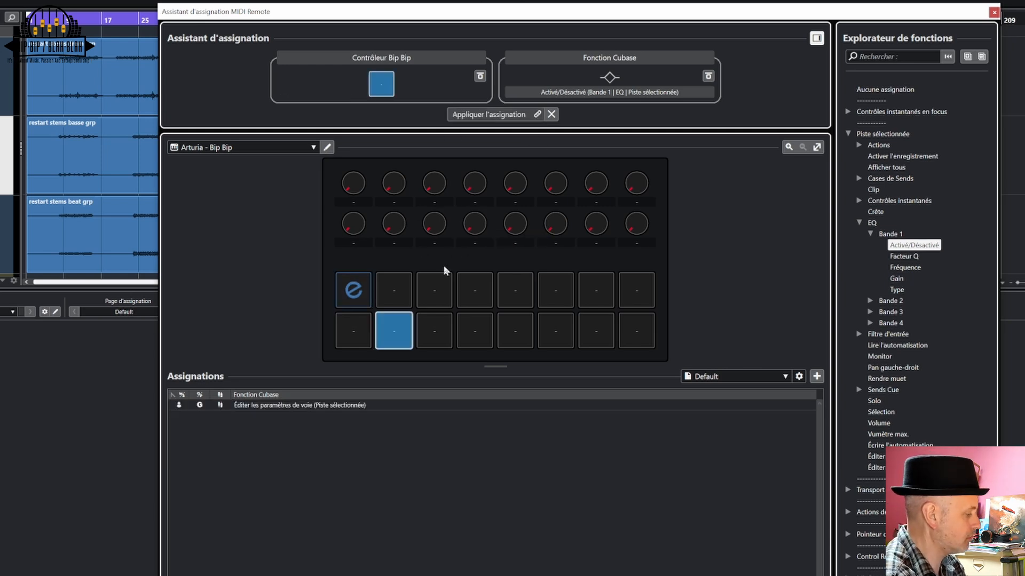
click(395, 293)
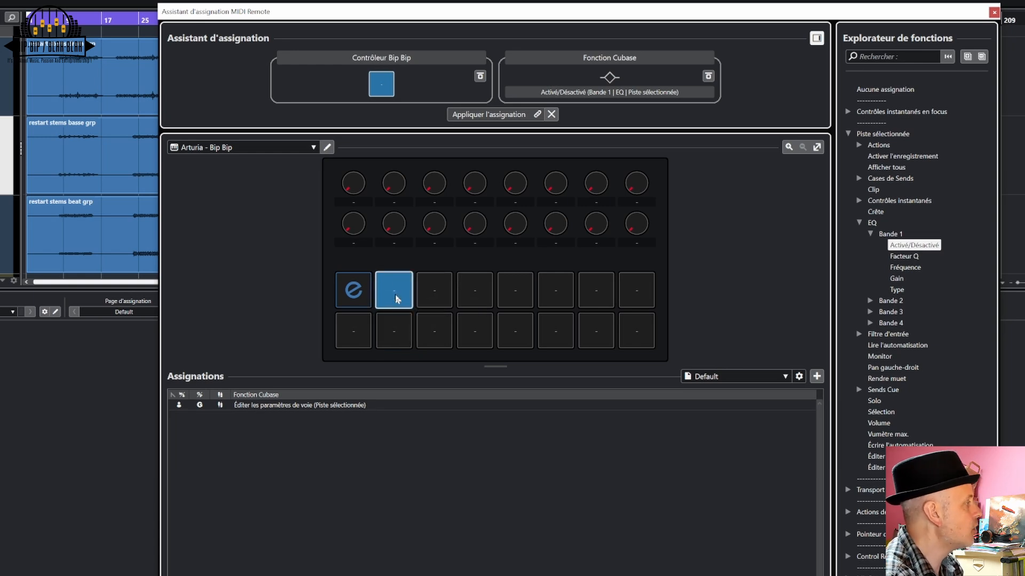
click(487, 115)
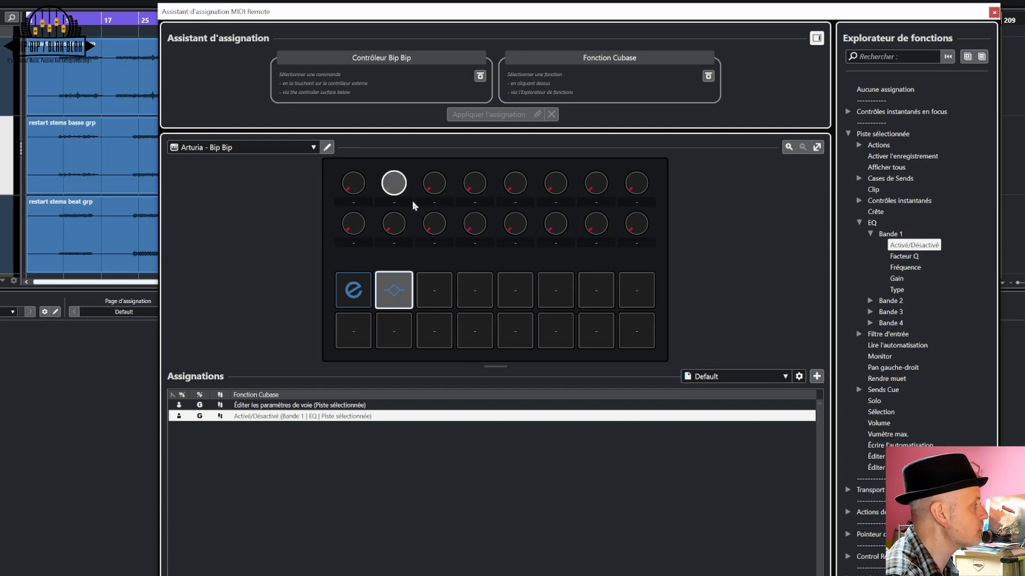
- Map the selected track's EQ Bande 1 Fréquence to the first knob of the upper row
click(900, 269)
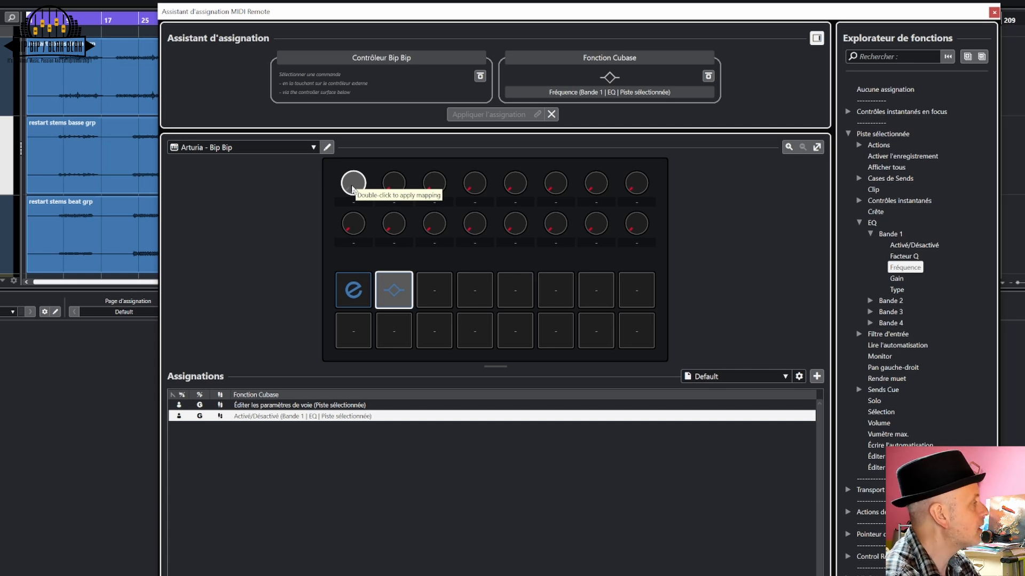
click(353, 187)
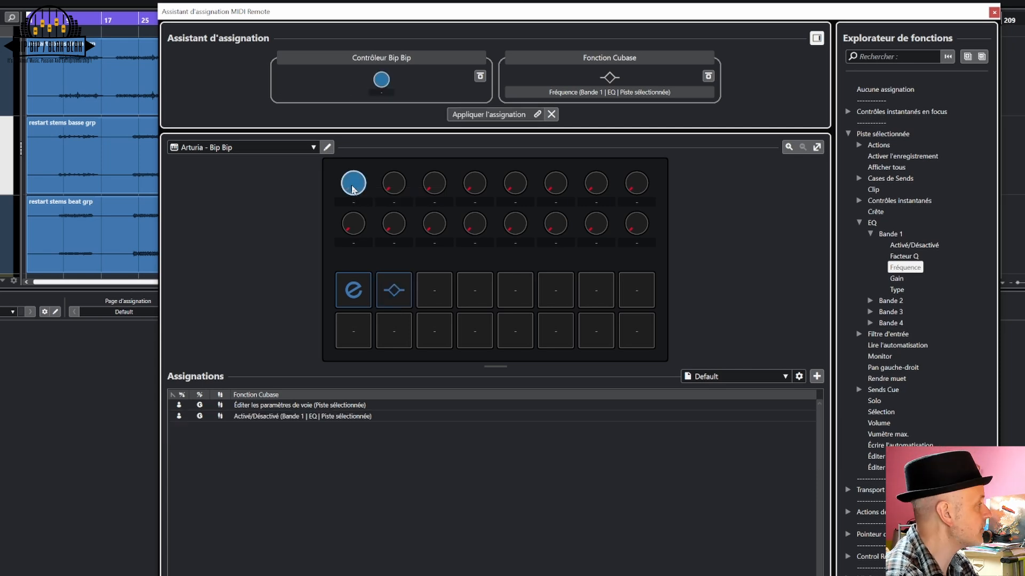
click(504, 115)
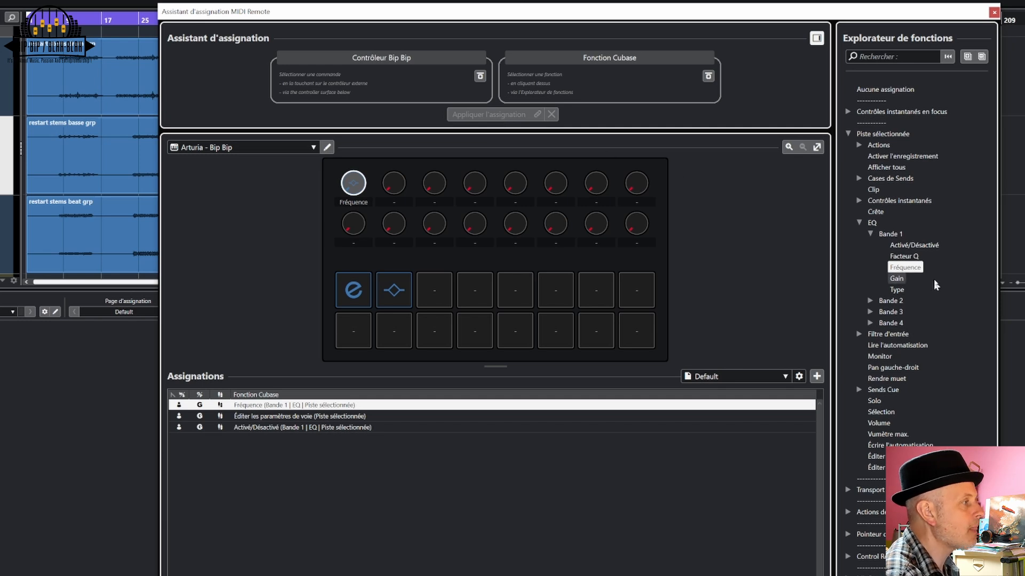
- Map the selected track's EQ Bande 1 Gain and Facteur Q to the second and third knobs of the upper row
click(903, 278)
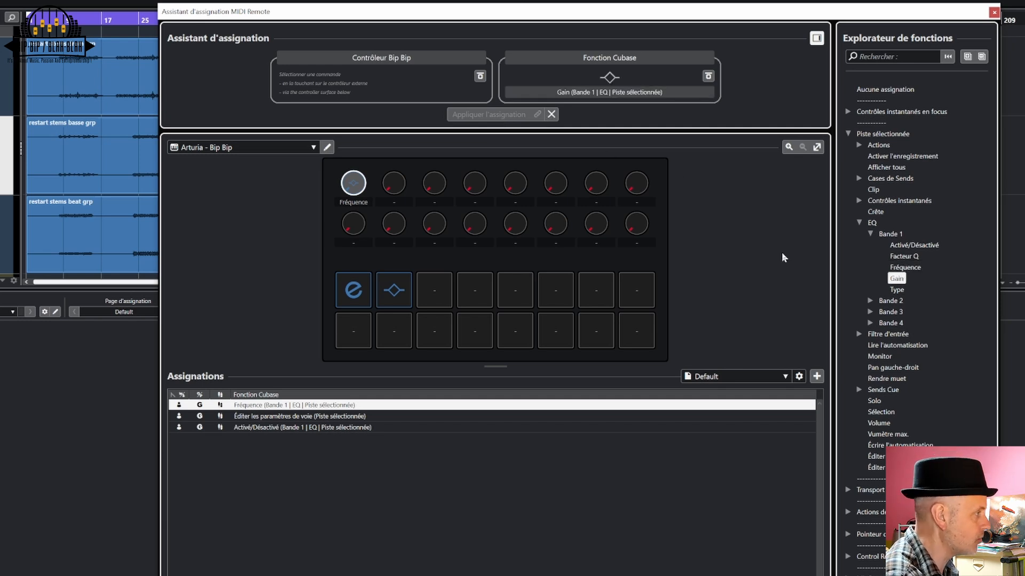
click(395, 187)
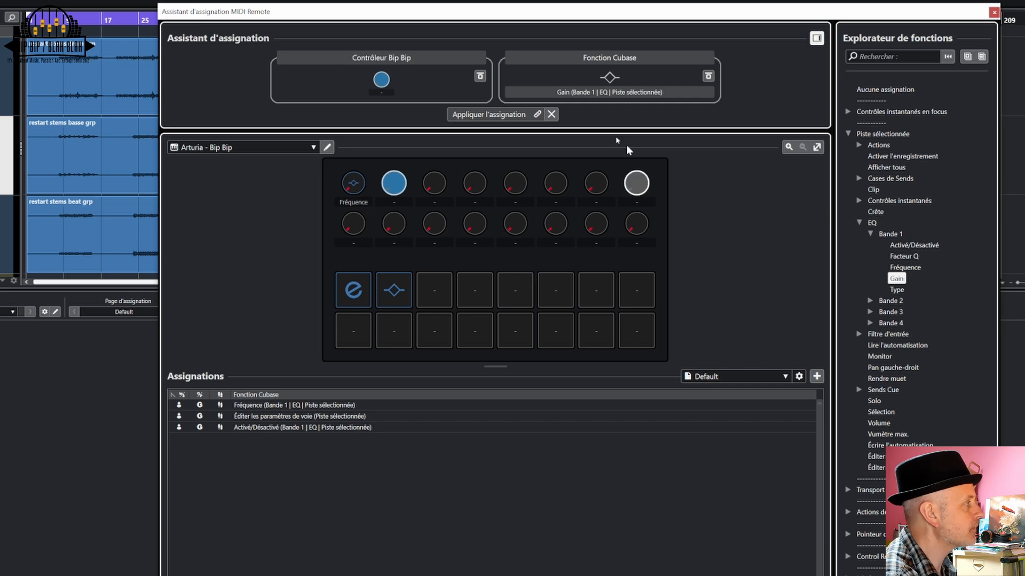
click(494, 115)
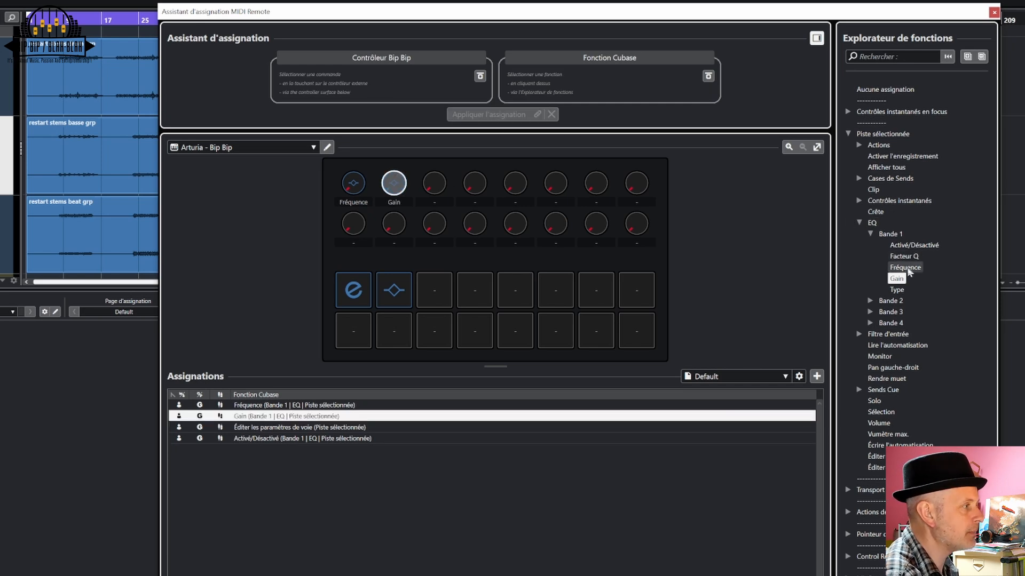
click(902, 256)
click(435, 185)
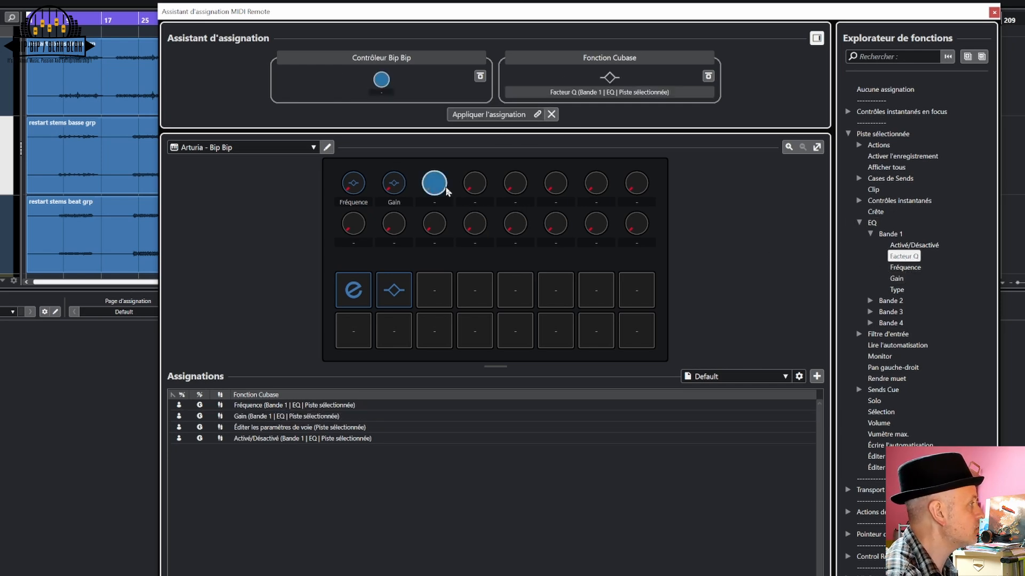
click(494, 115)
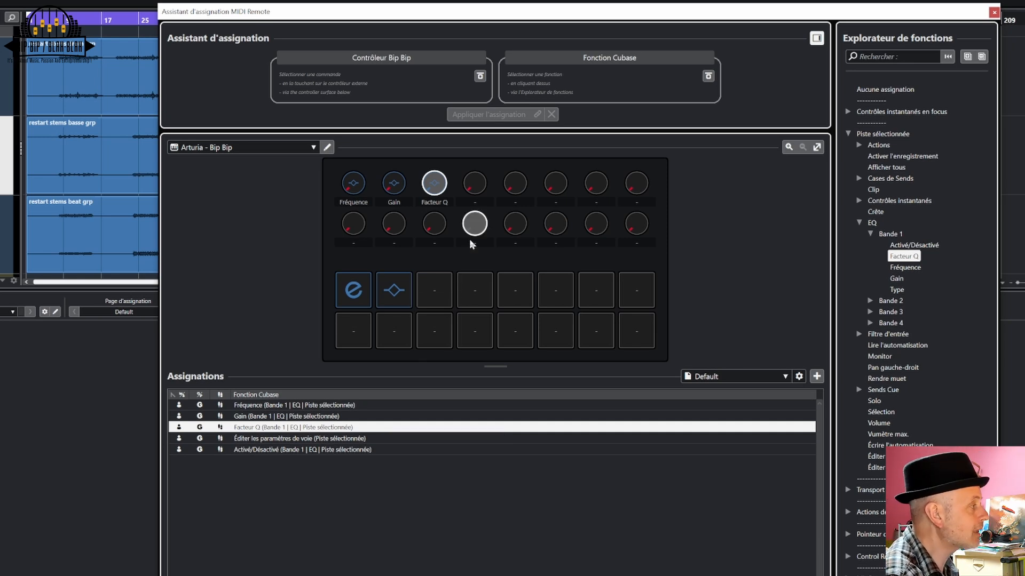
- Map the selected track's EQ Bande 2 Activé/Désactivé function to the third pad of the upper row
click(870, 234)
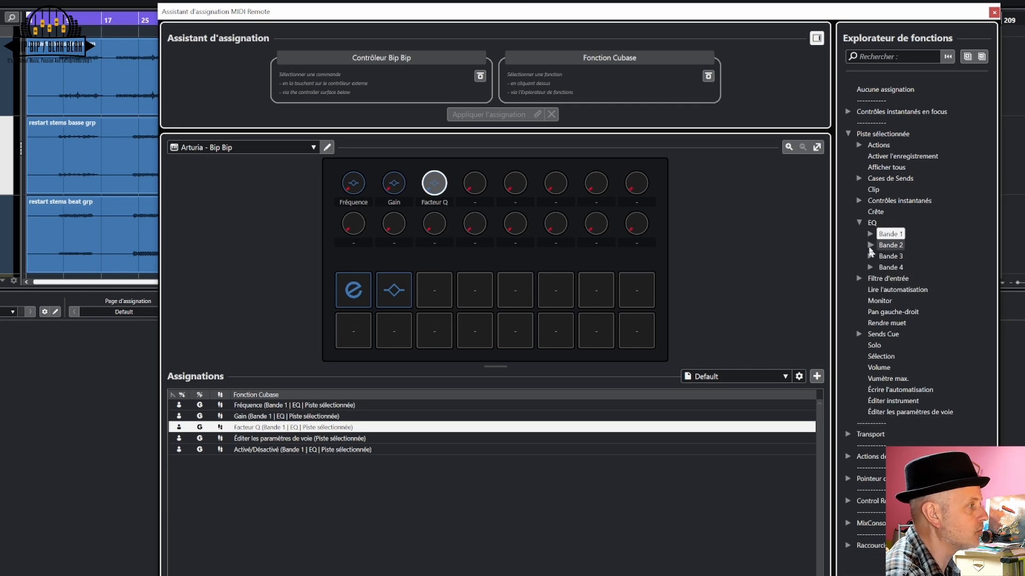
click(870, 245)
click(901, 257)
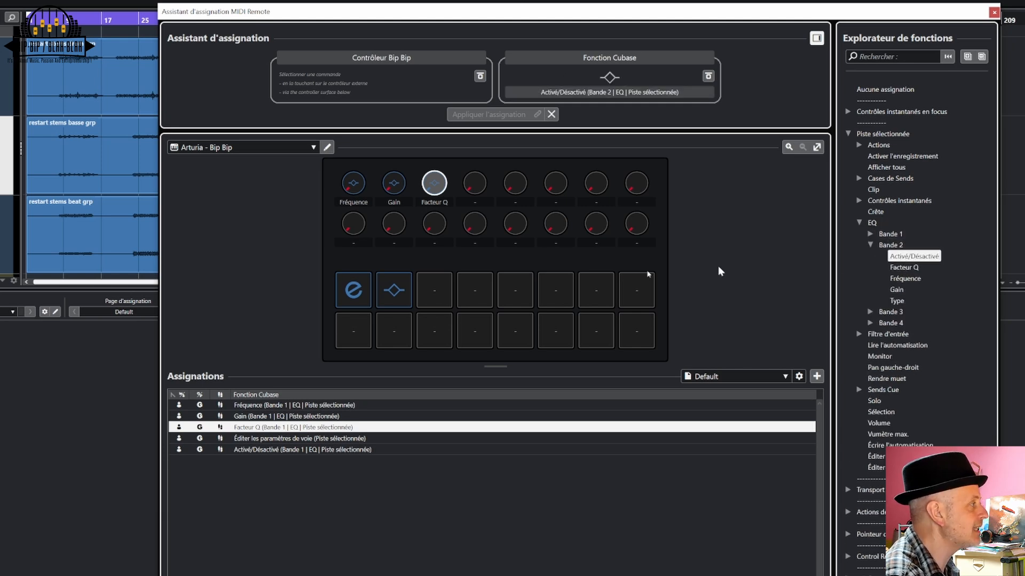
click(434, 289)
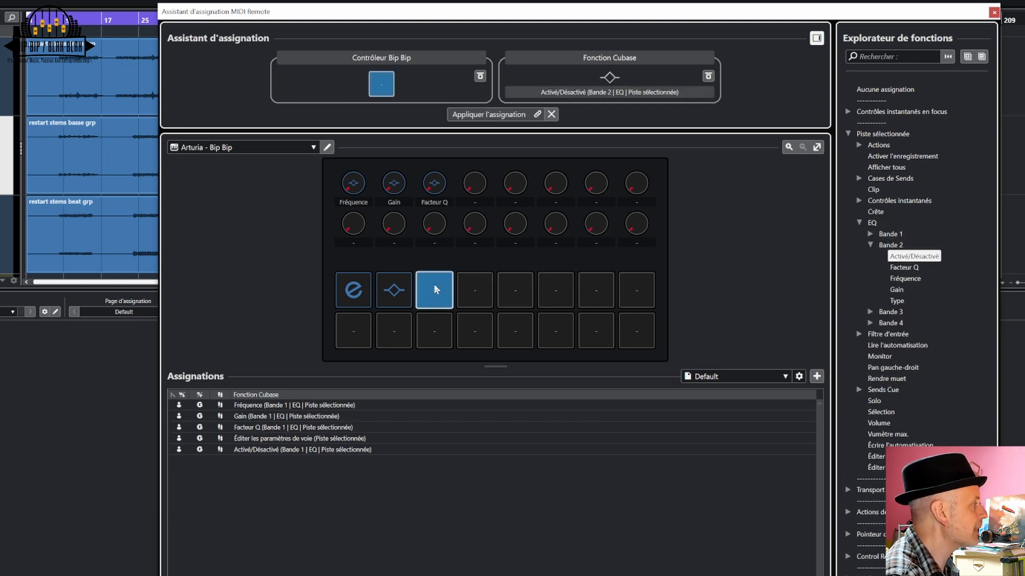
click(469, 115)
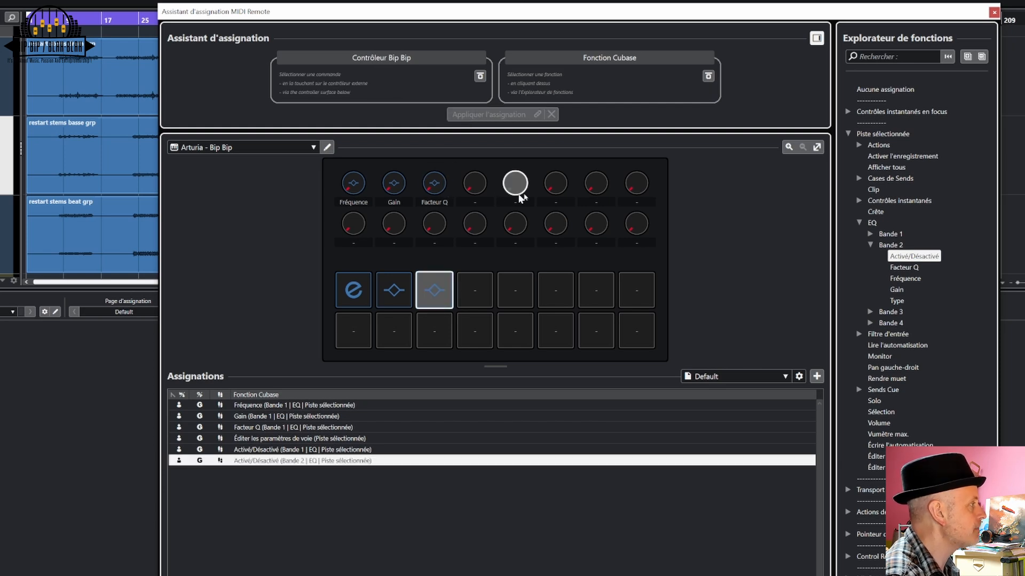
- Map the selected track's EQ Bande 2 Fréquence, Gain and Facteur Q to the fourth, fifth and sixth knobs of the upper row
click(904, 279)
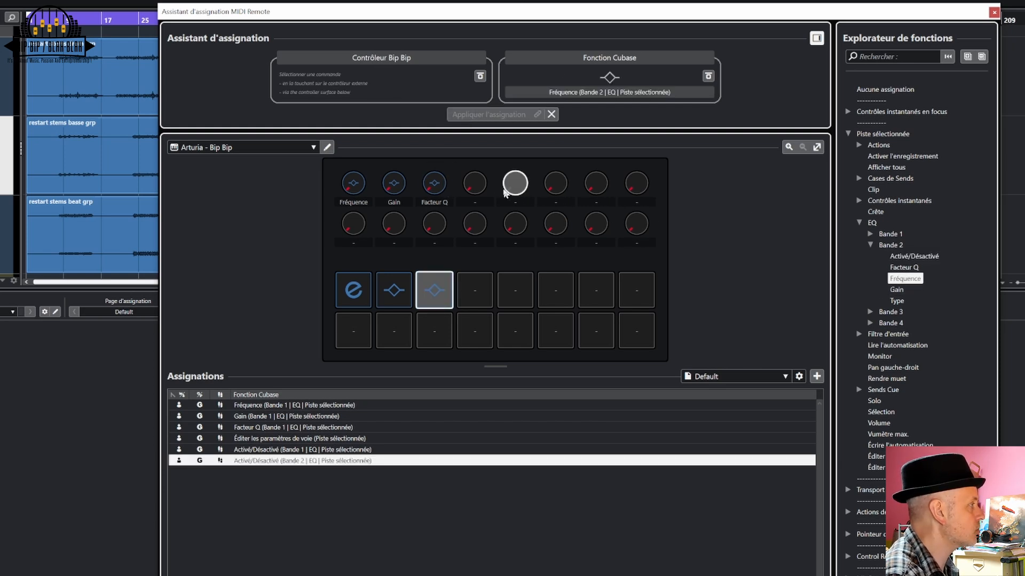
click(474, 184)
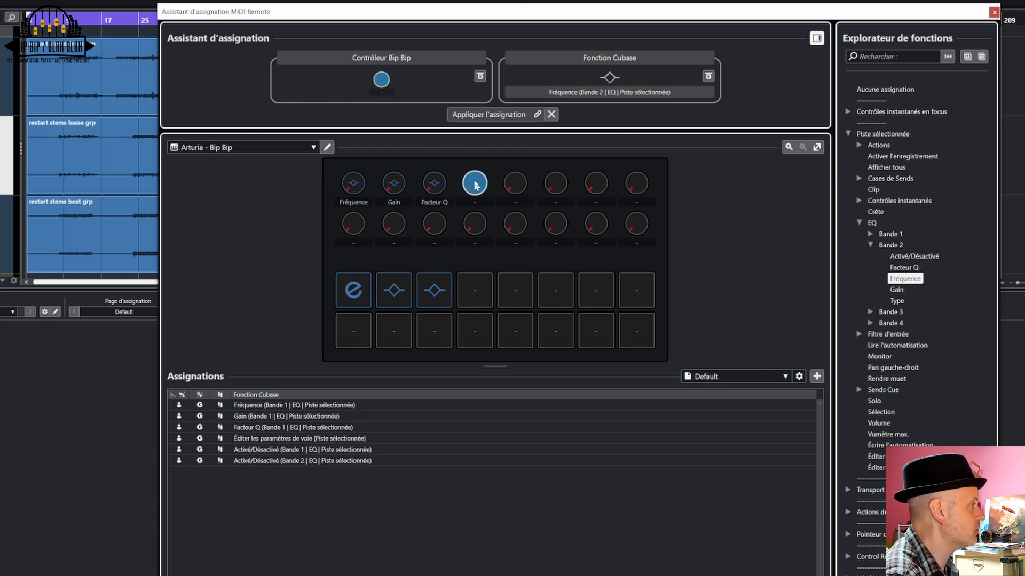
click(479, 114)
click(897, 290)
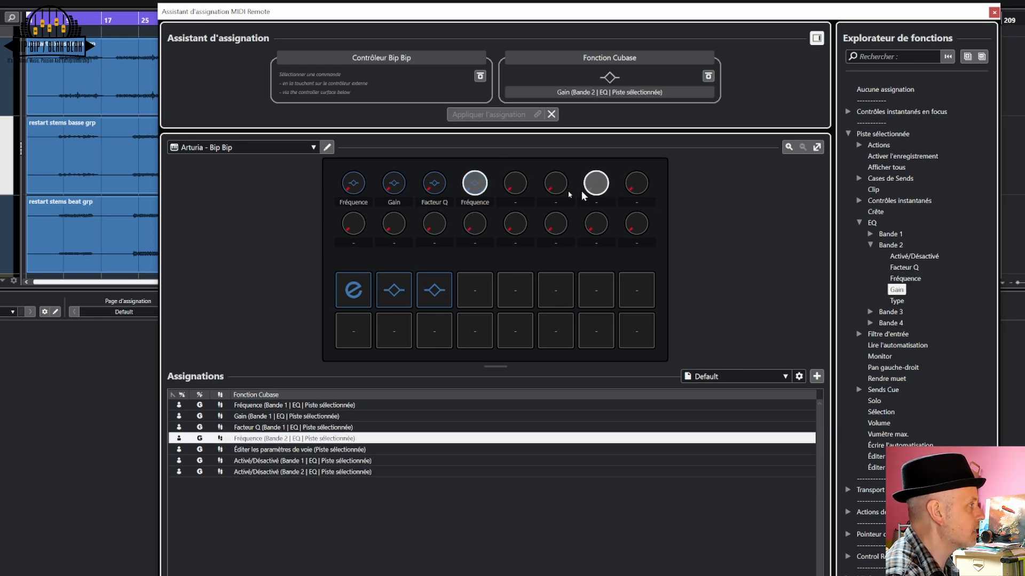
click(515, 183)
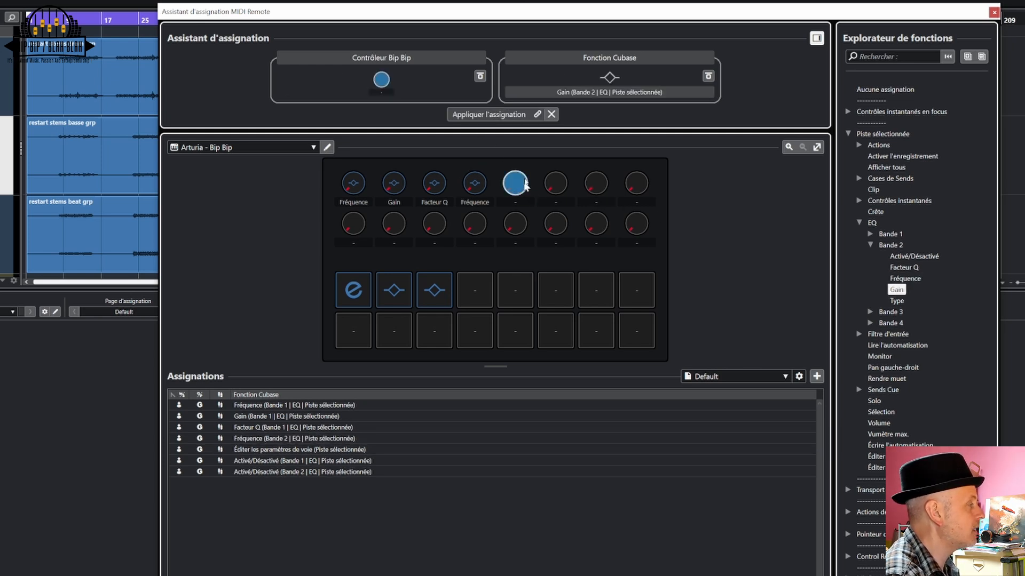
click(504, 115)
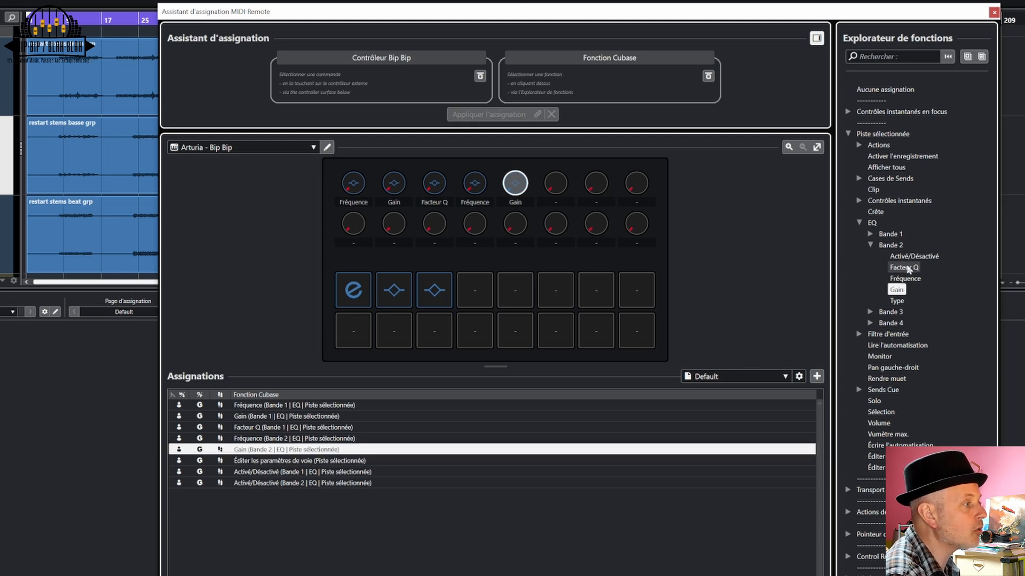
click(908, 268)
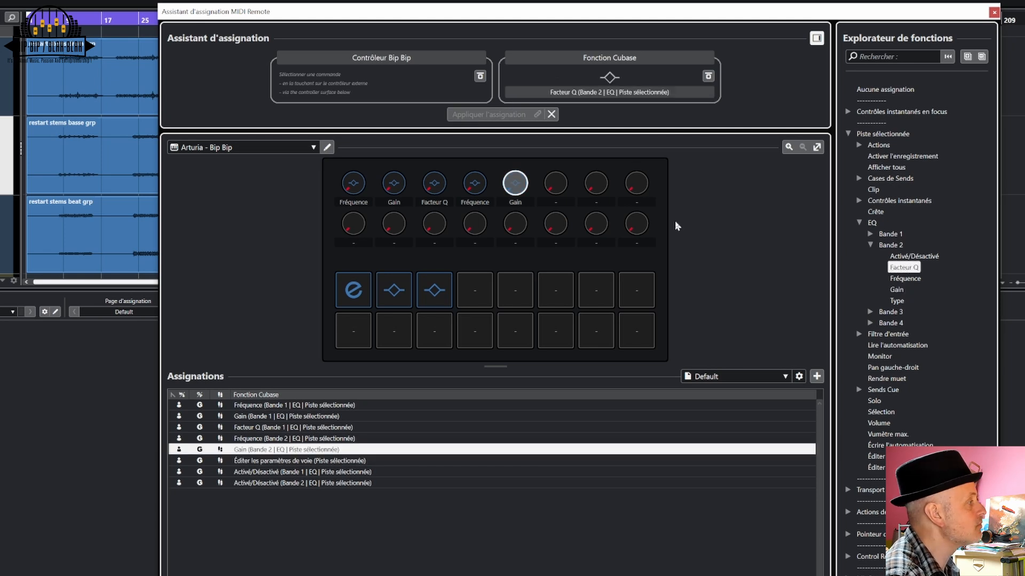
click(556, 184)
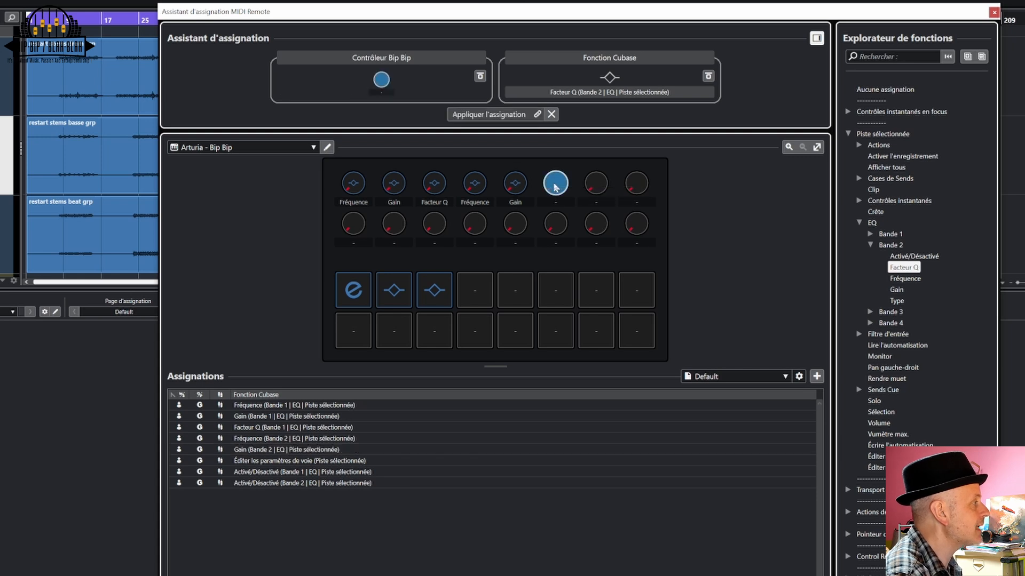
click(498, 115)
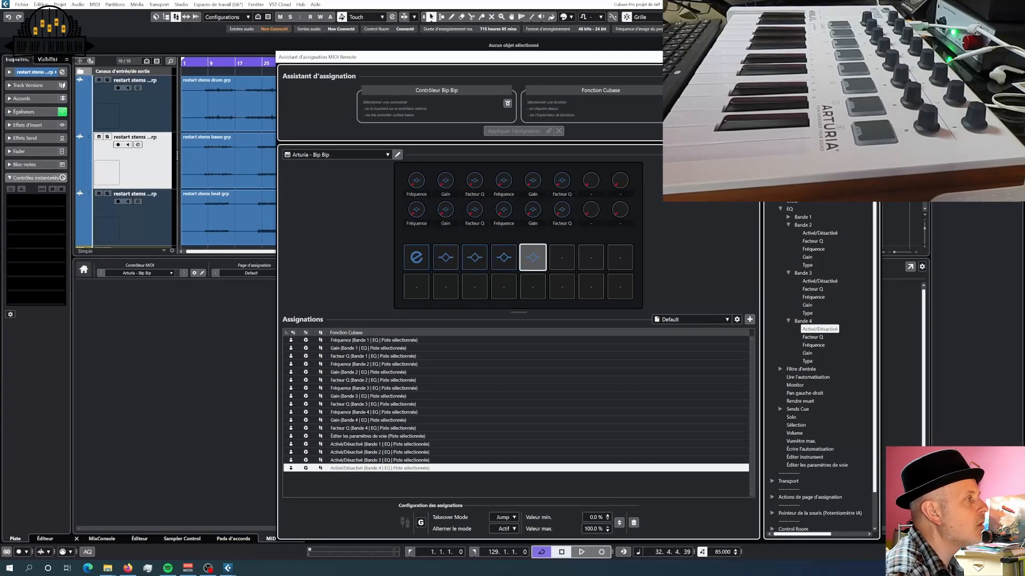
- Close the Mapping Assistant and check the mapped EQ controls in the channel settings of restart stems basse grp from the MixConsole
click(868, 57)
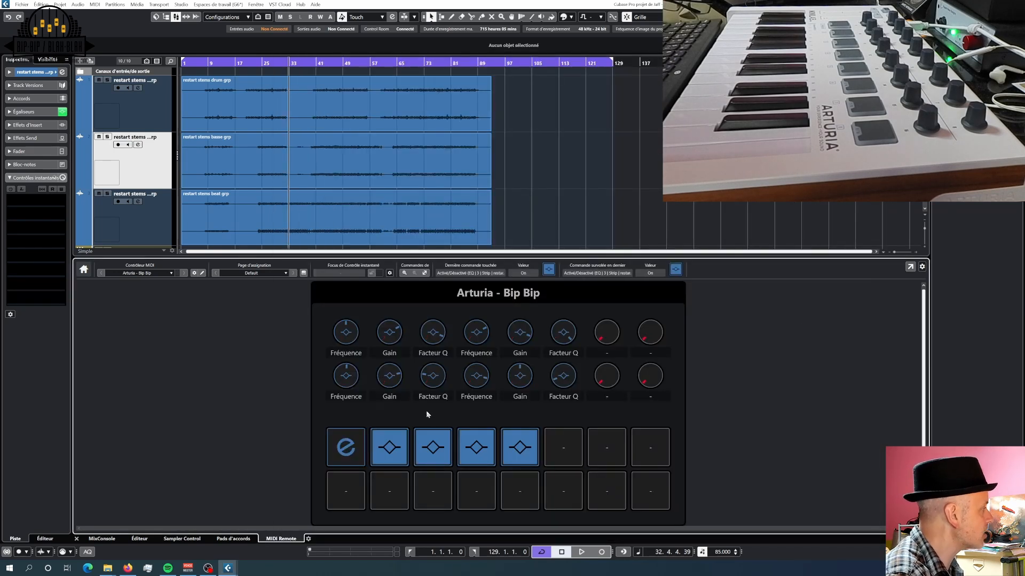
click(76, 539)
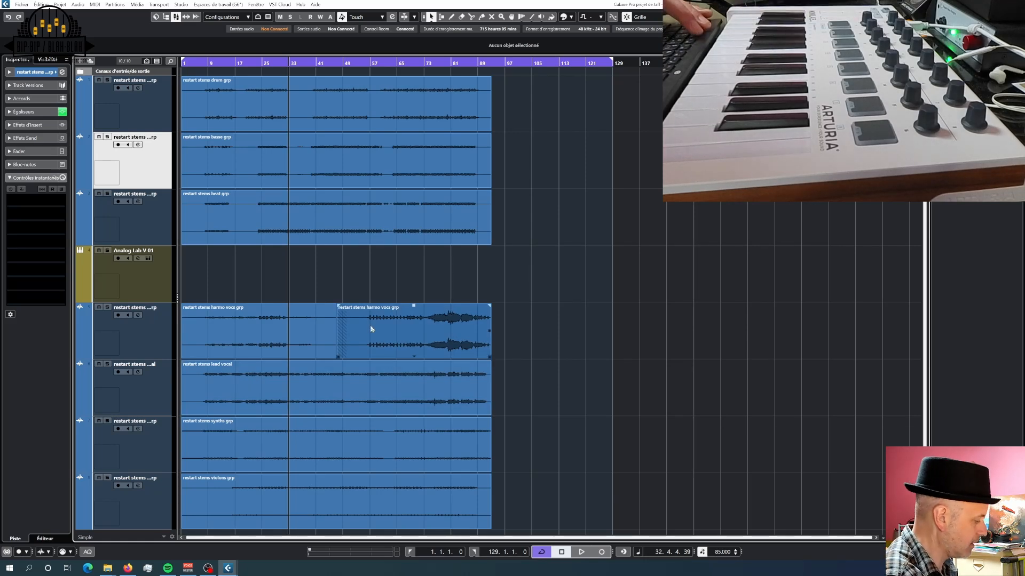
key(F3)
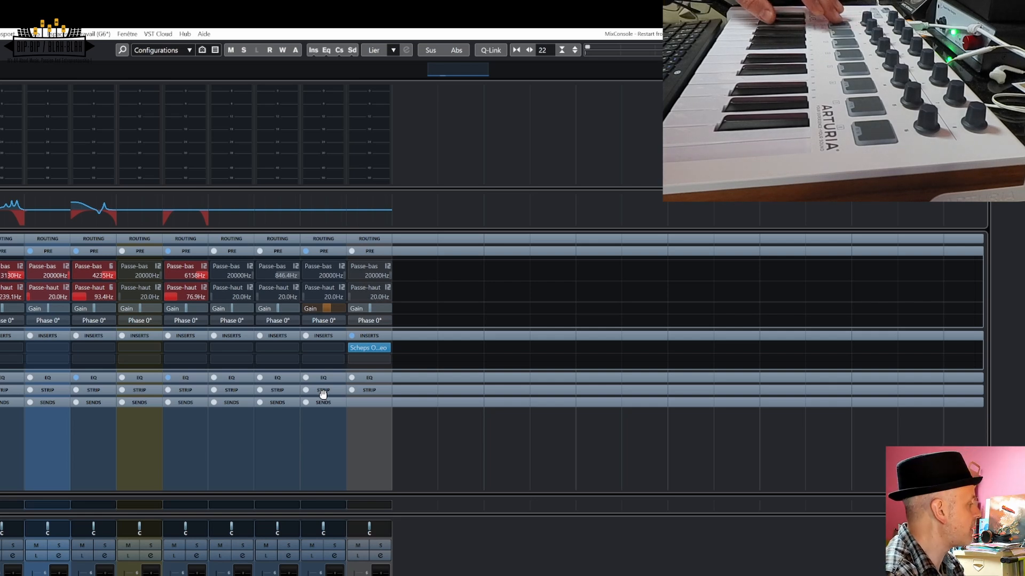
key(e)
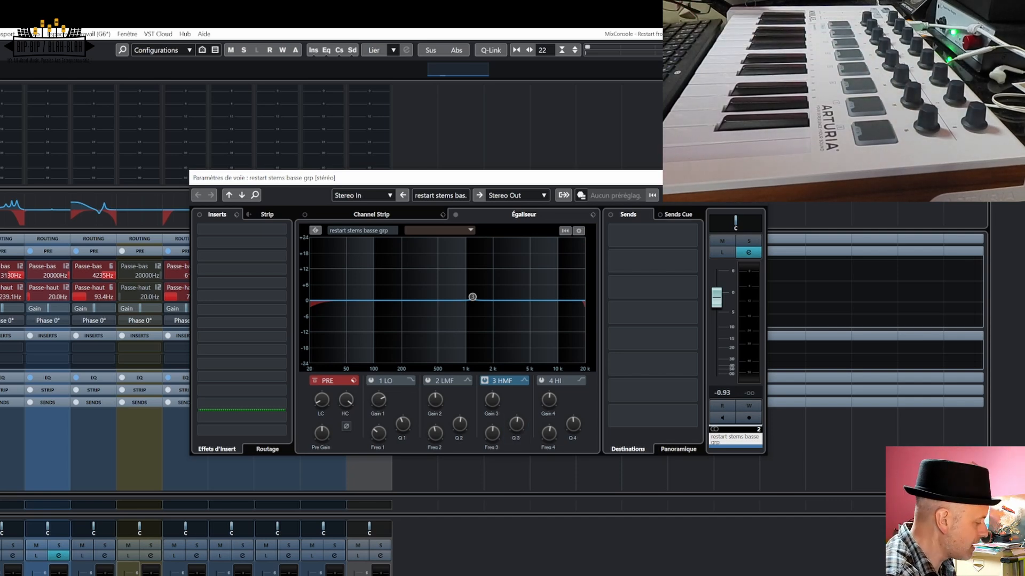
key(F3)
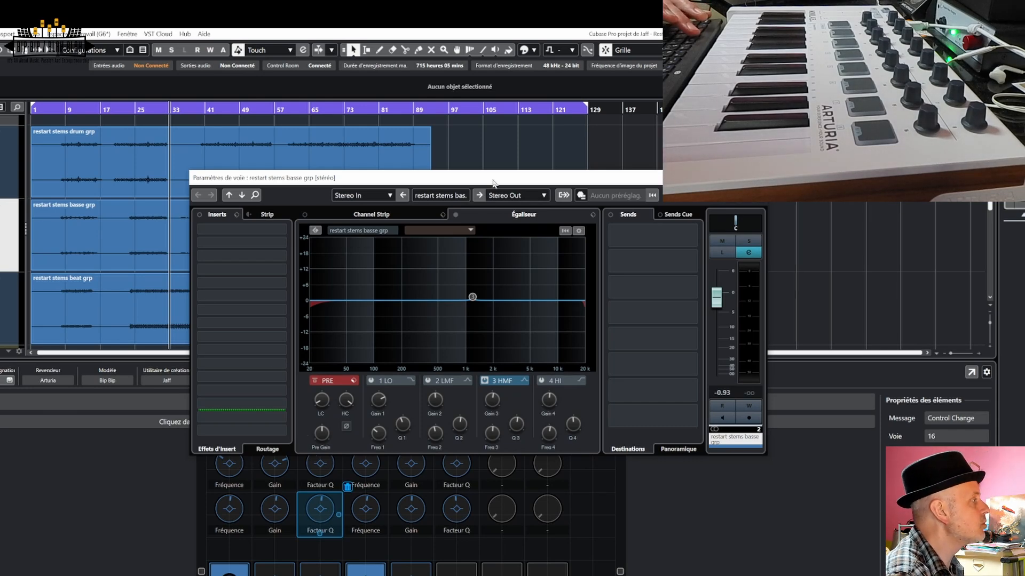
click(755, 178)
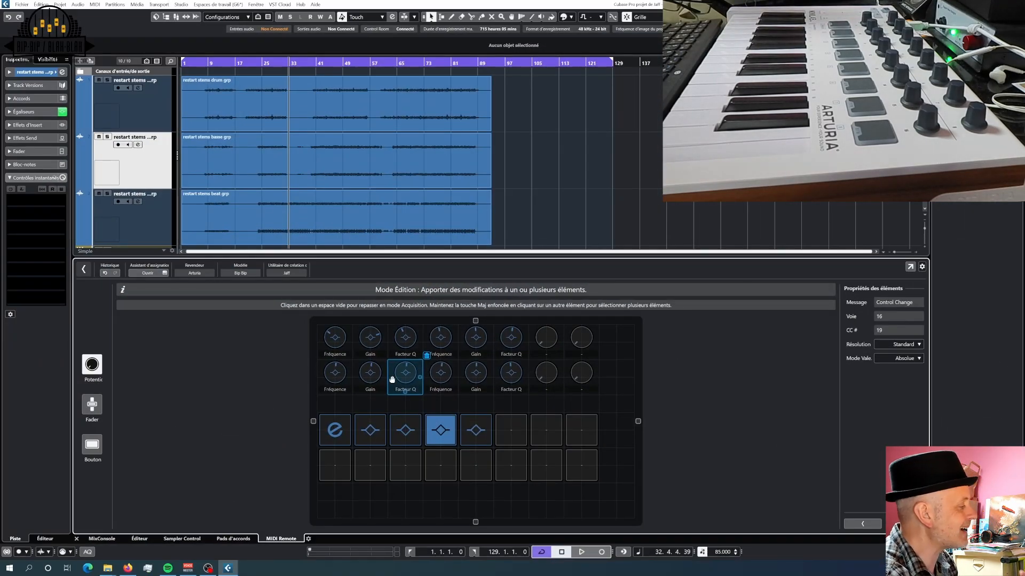
- Set the value mode of the upper row's mapped EQ knobs to Décalage binaire relatif in the surface editor
click(342, 343)
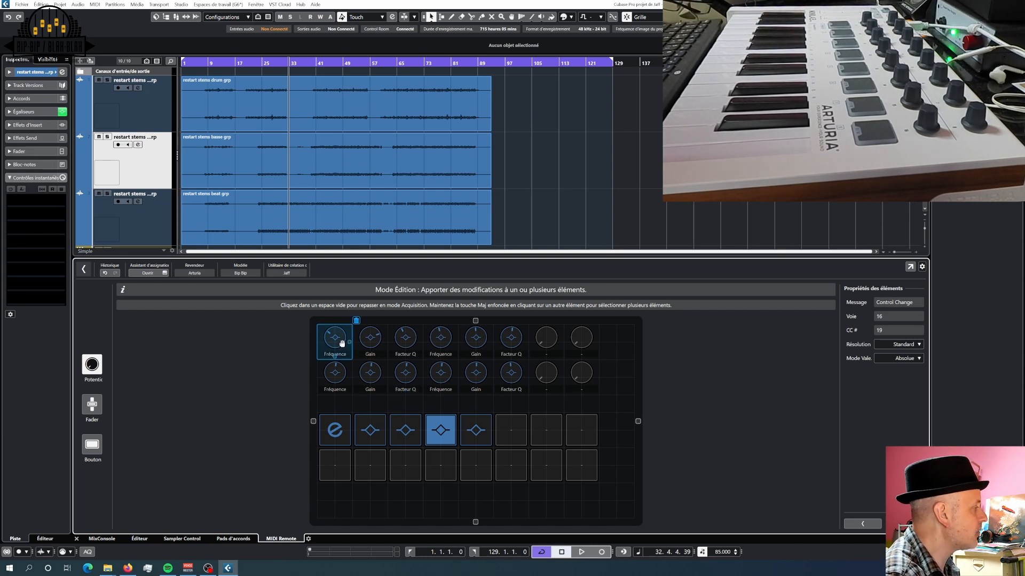
click(881, 359)
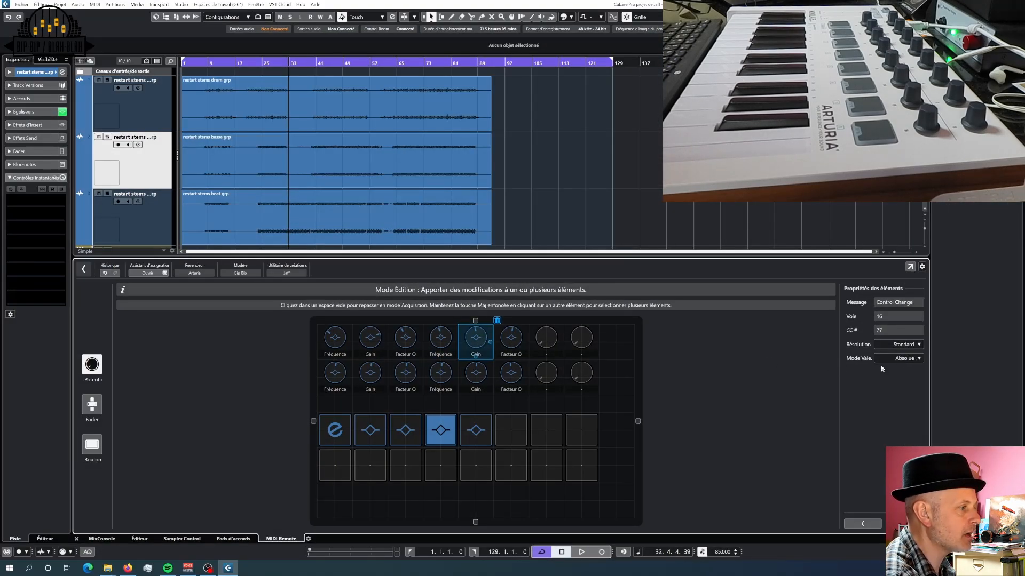
click(887, 358)
click(901, 385)
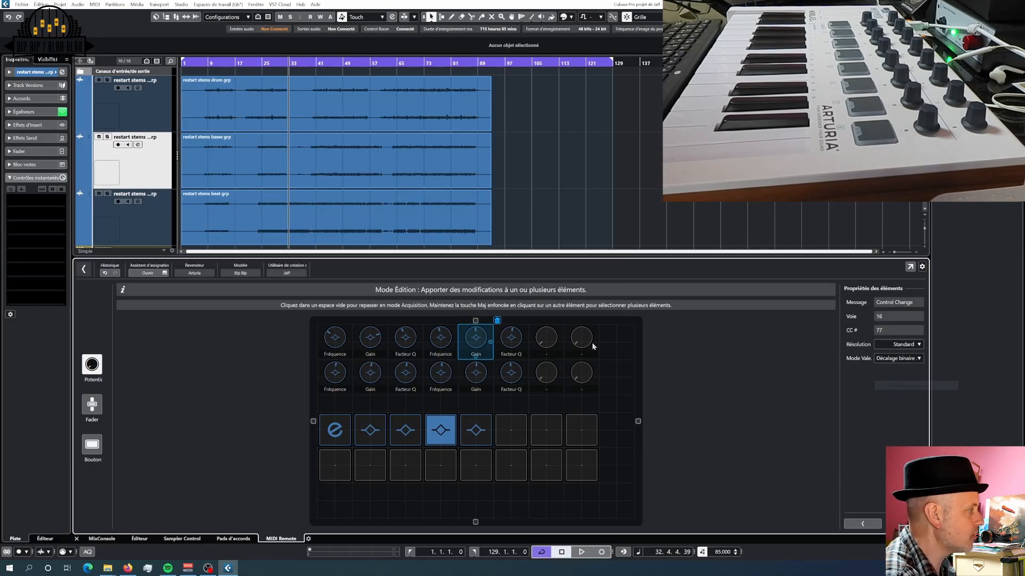
click(511, 341)
click(893, 359)
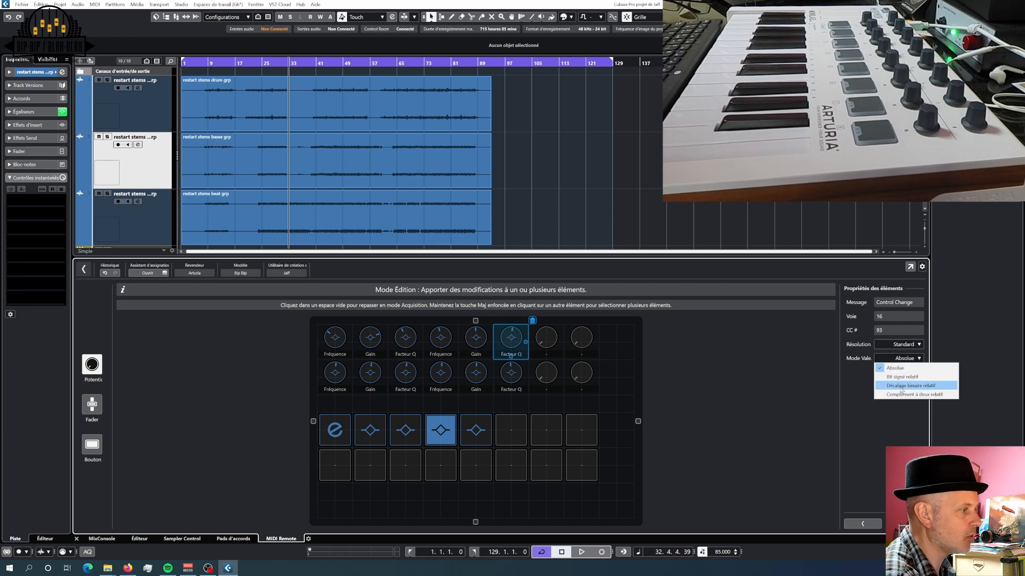
click(901, 385)
- Set the value mode of the lower row's first knob, Fréquence, to Décalage binaire relatif
click(330, 382)
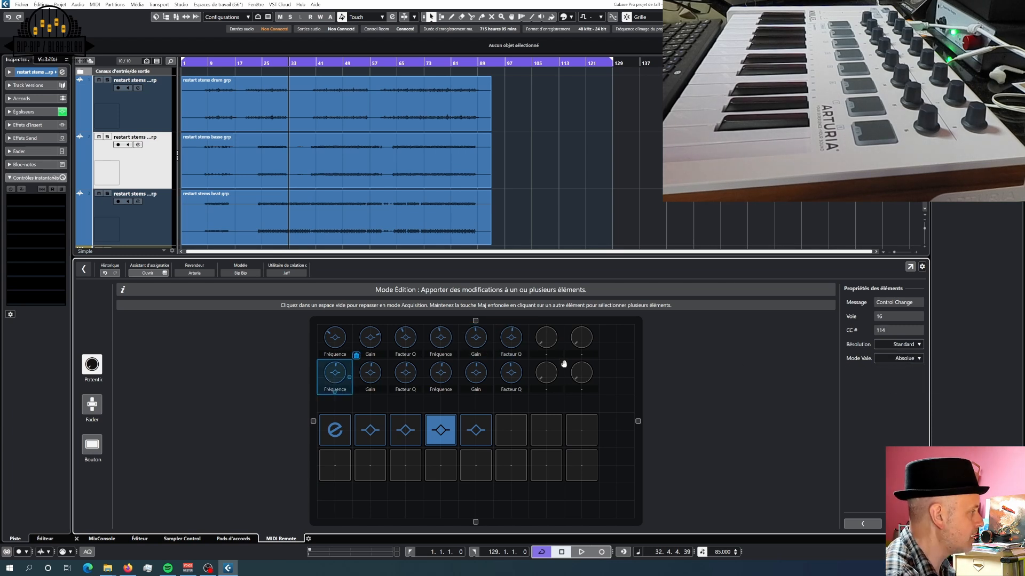
click(878, 359)
click(901, 385)
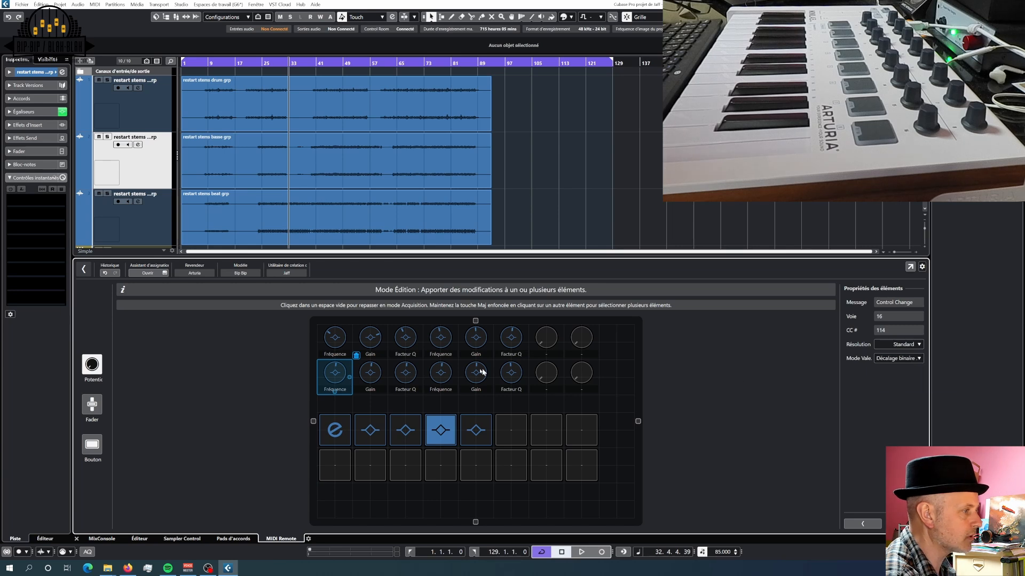
- Try the relative knobs in the MixConsole channel settings of restart stems basse grp, activating EQ band 1 LO, and close the settings
key(F3)
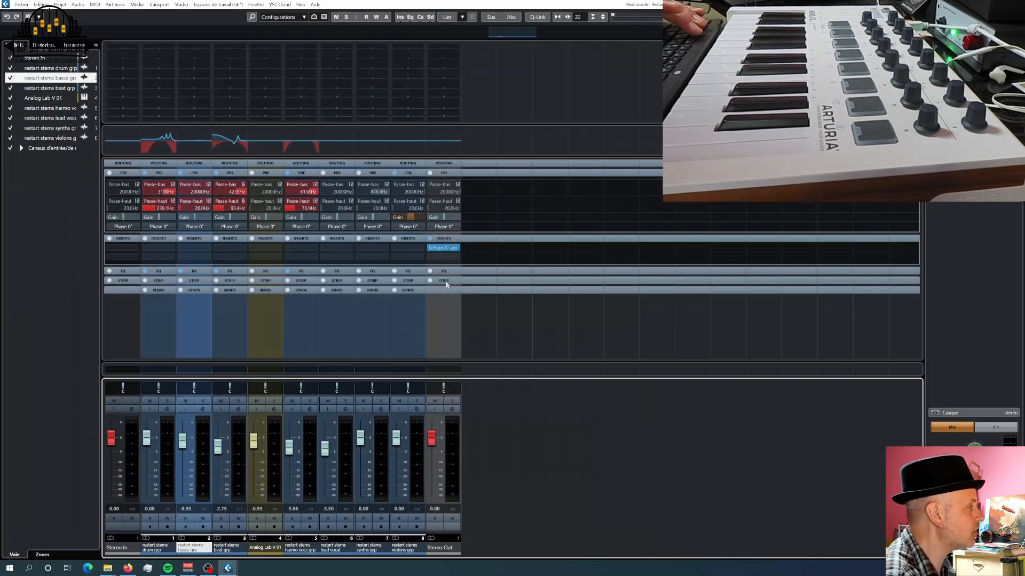
key(e)
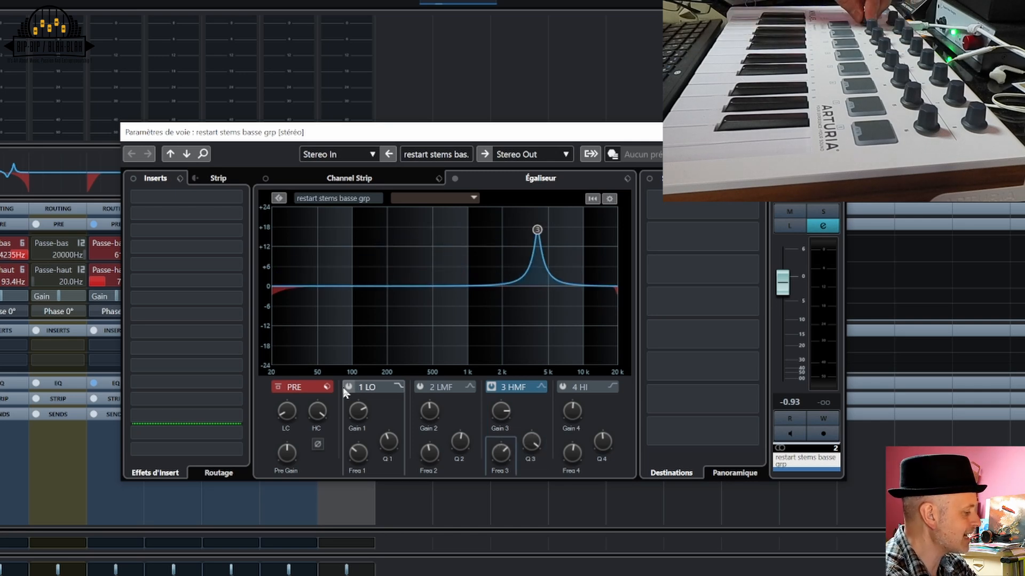
click(347, 388)
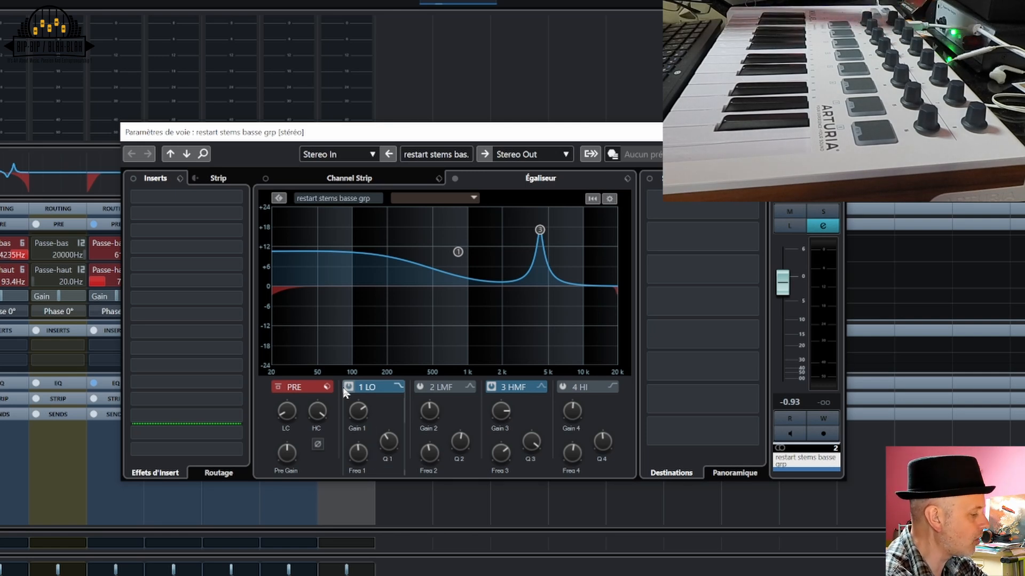
mouse_move(504, 414)
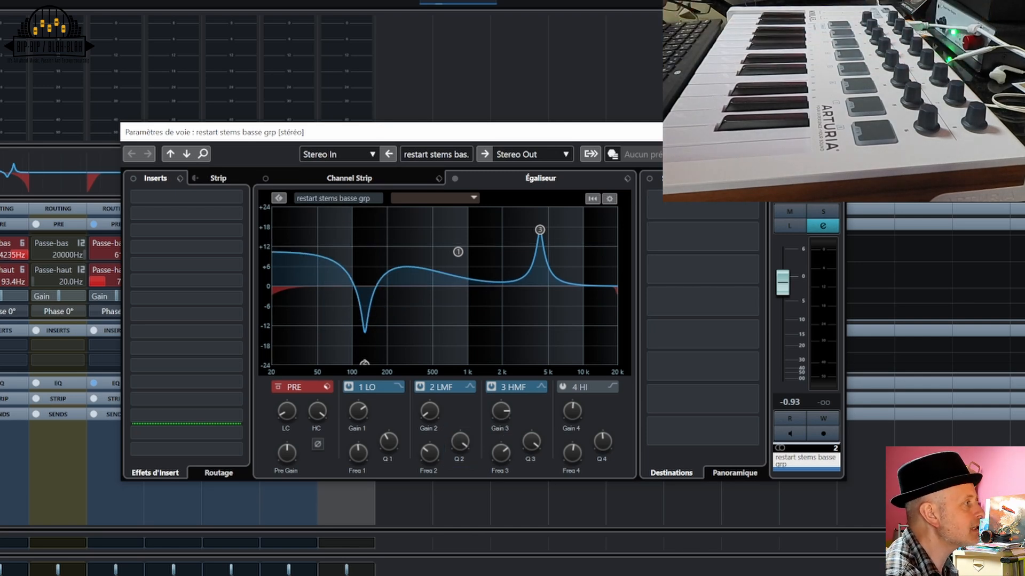
click(833, 132)
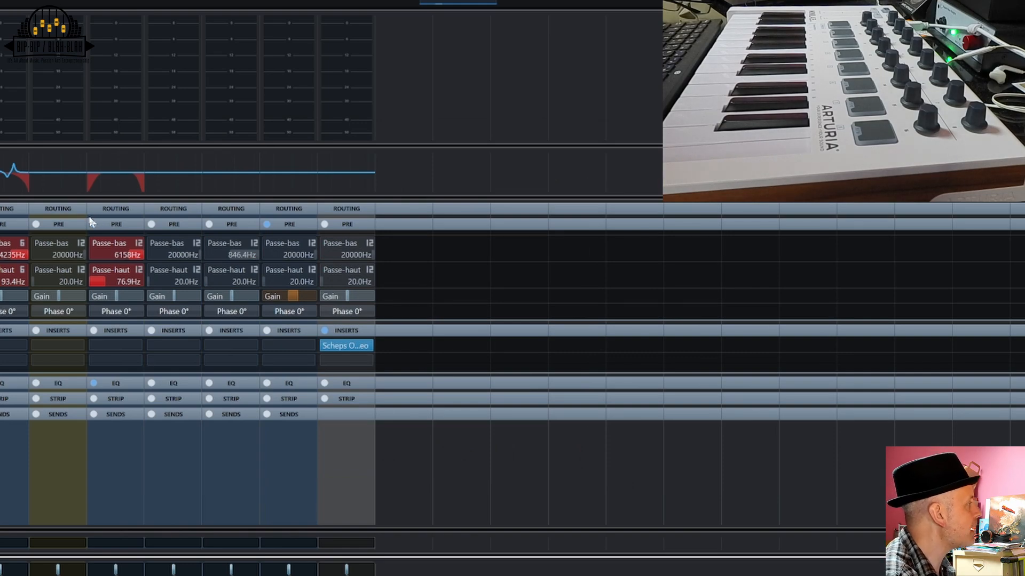
click(306, 226)
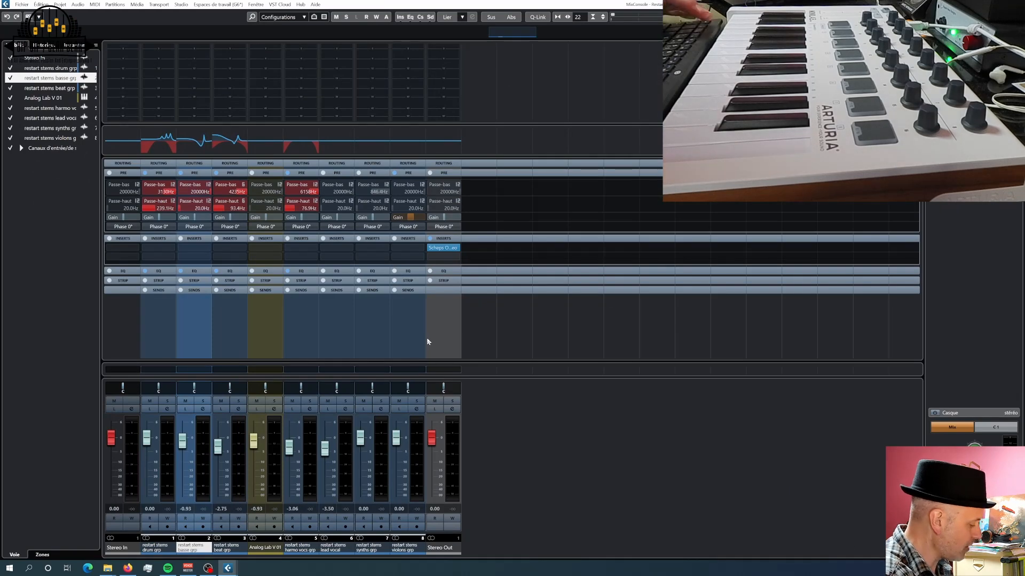
- Review the value mode options of the upper row's second Facteur Q knob and leave the surface editor
key(F3)
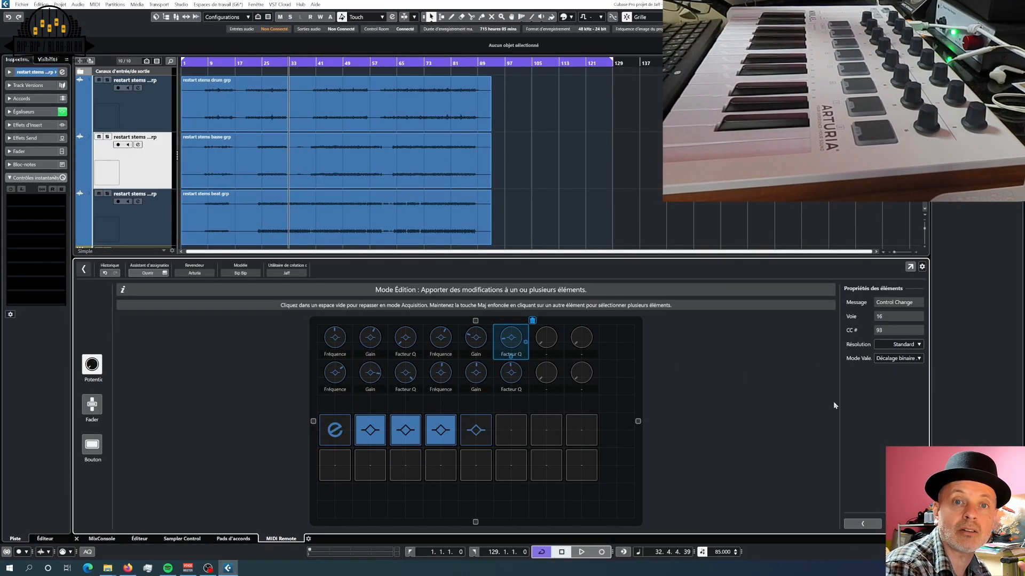
click(897, 359)
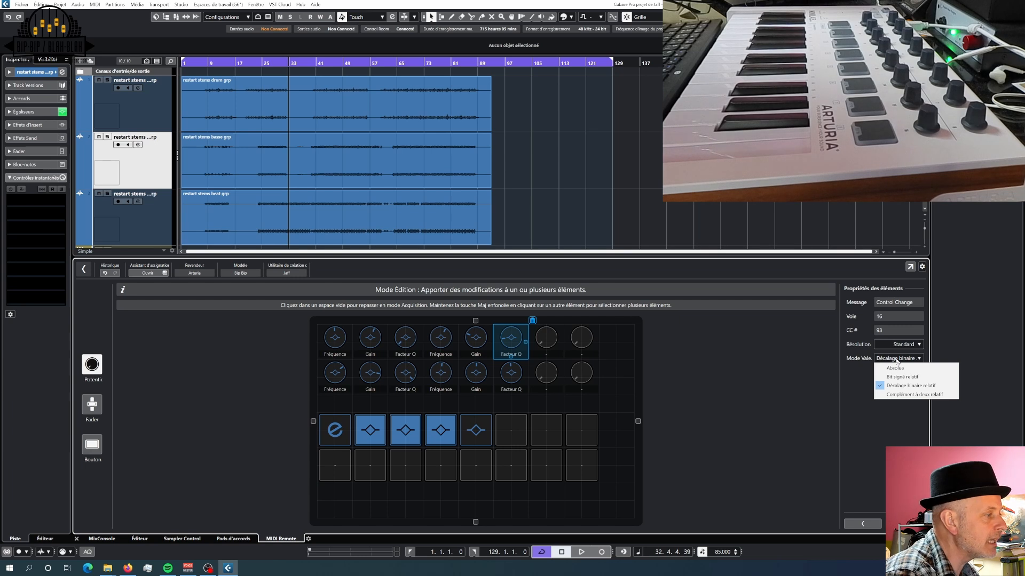
click(897, 359)
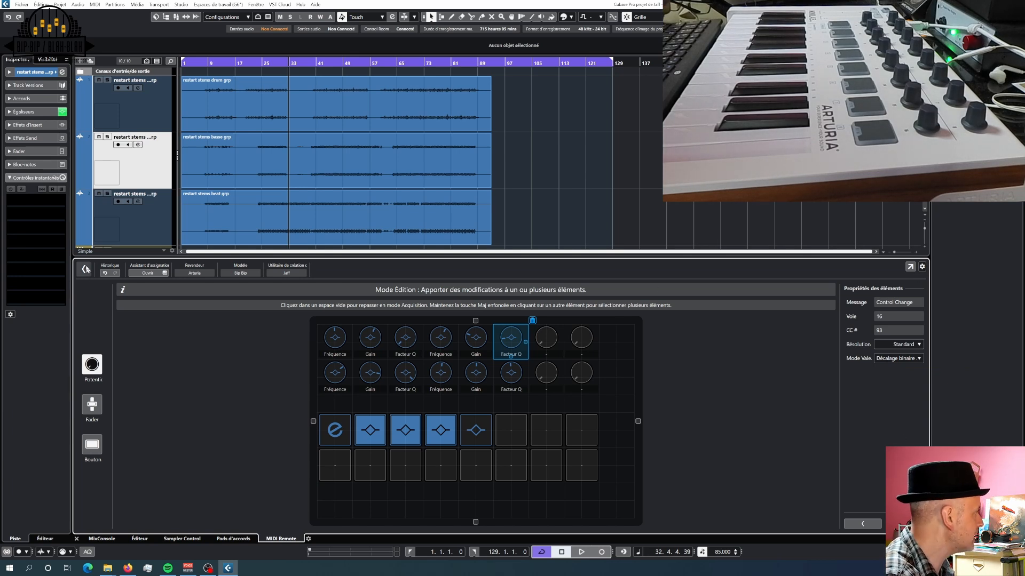
click(86, 269)
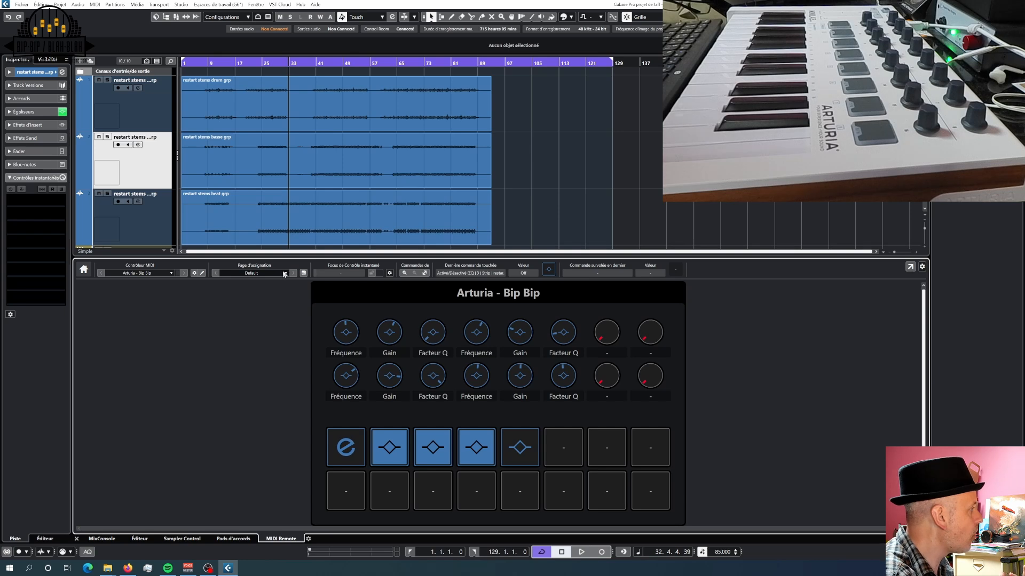
- In the Mapping Assistant, assign the selected track's input filter functions Low-Cut On and High-Cut On to the upper row's sixth and seventh pads
click(303, 274)
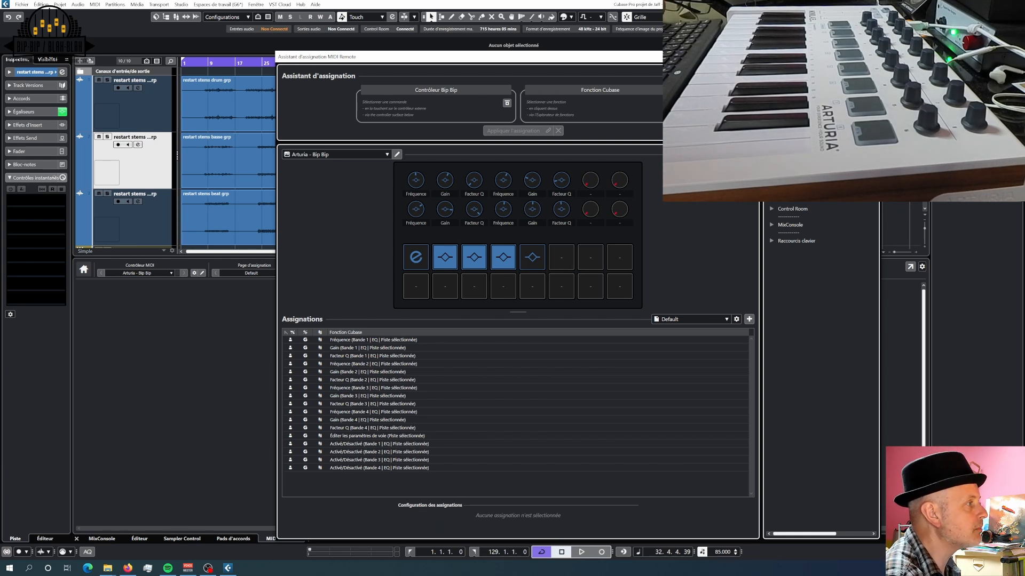
click(771, 144)
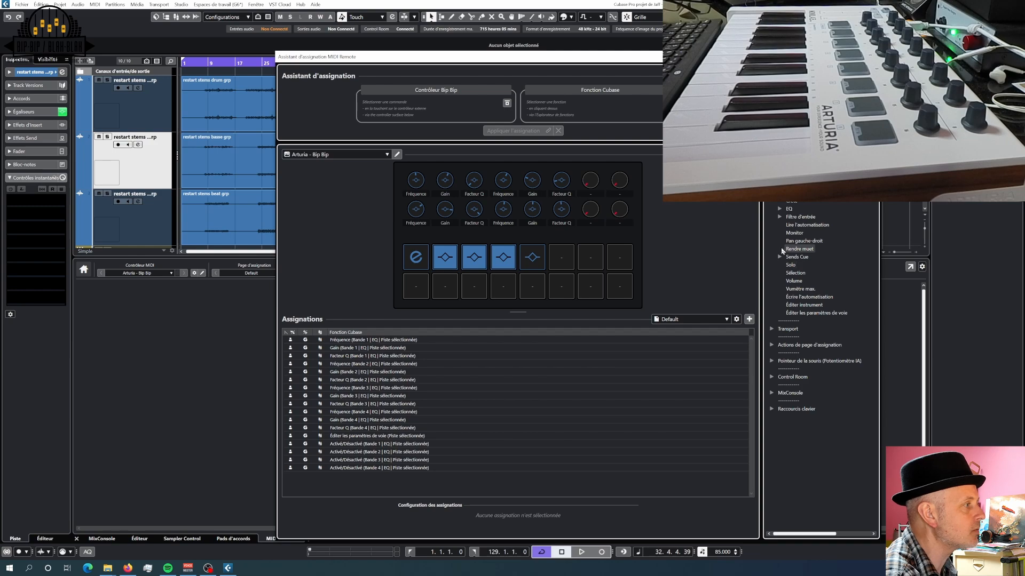
click(780, 216)
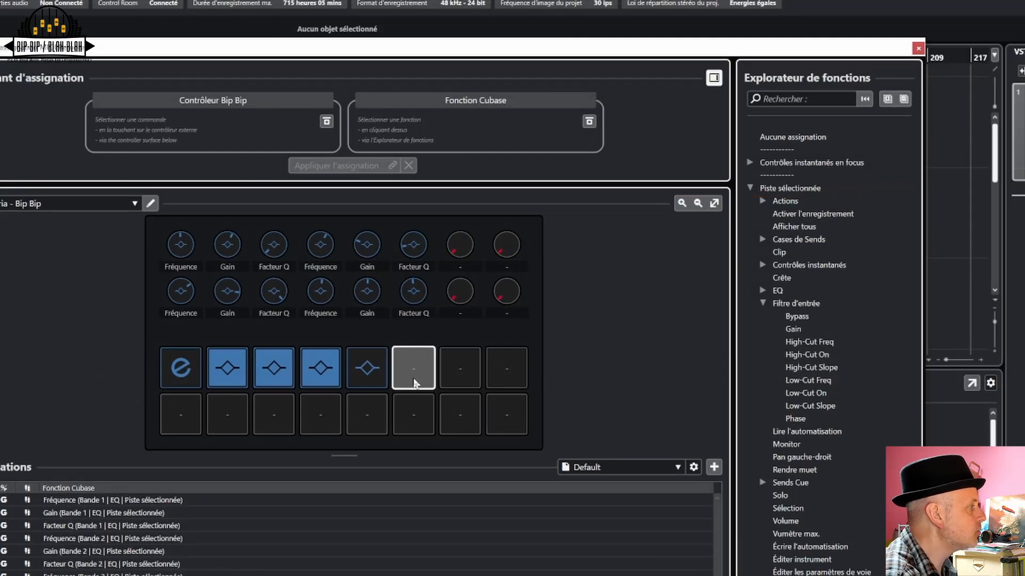
click(414, 383)
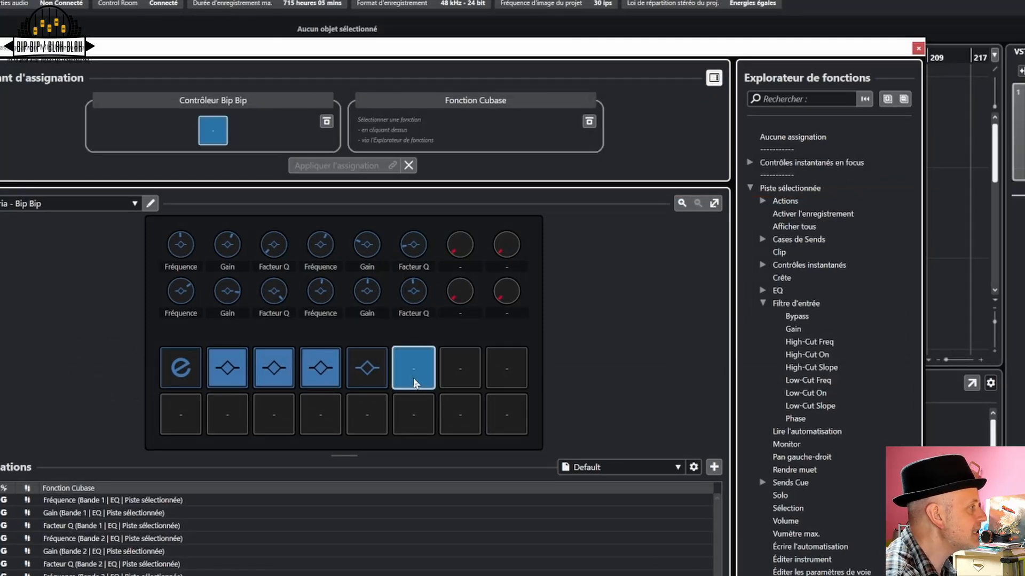
click(805, 393)
click(384, 167)
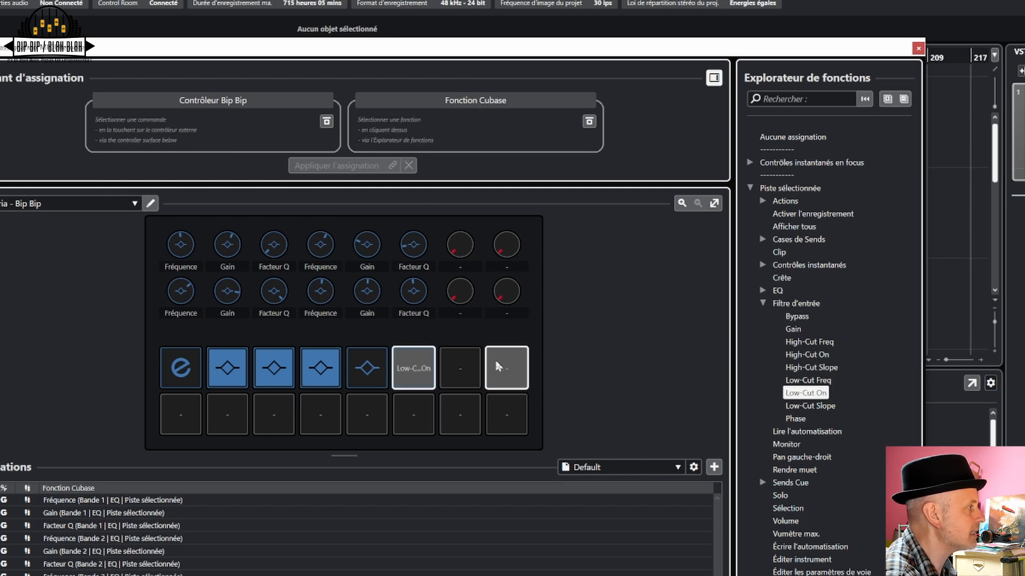
click(462, 381)
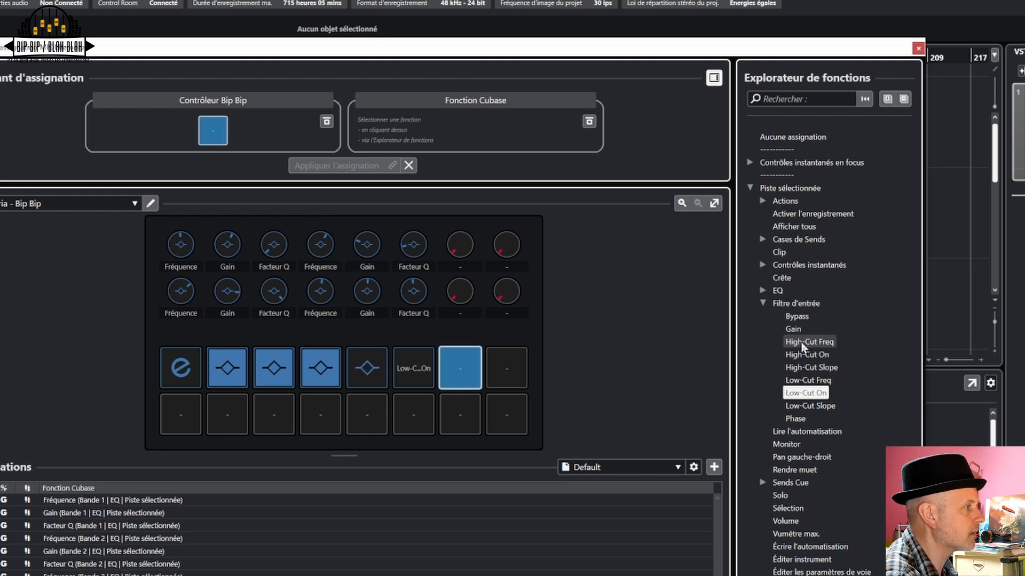
click(798, 356)
click(323, 169)
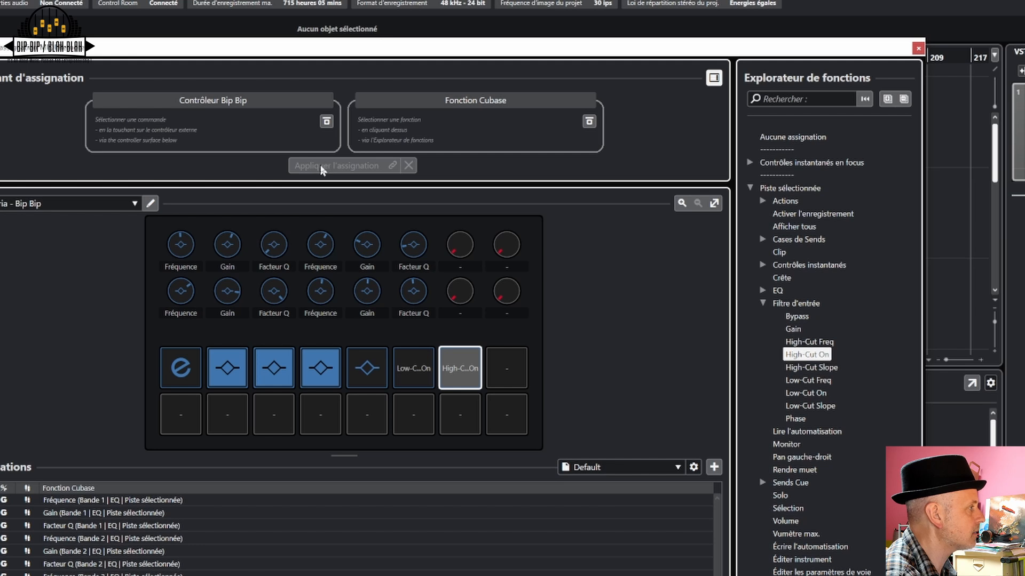
- Assign the input filter's Low-Cut Slope and Low-Cut Freq to the upper row's seventh and eighth knobs
click(457, 249)
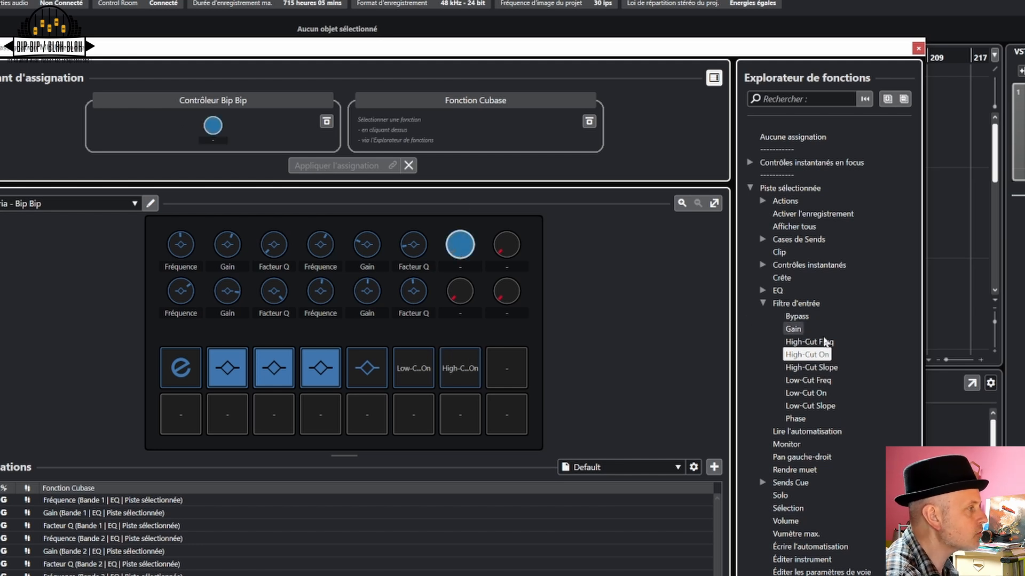
click(809, 369)
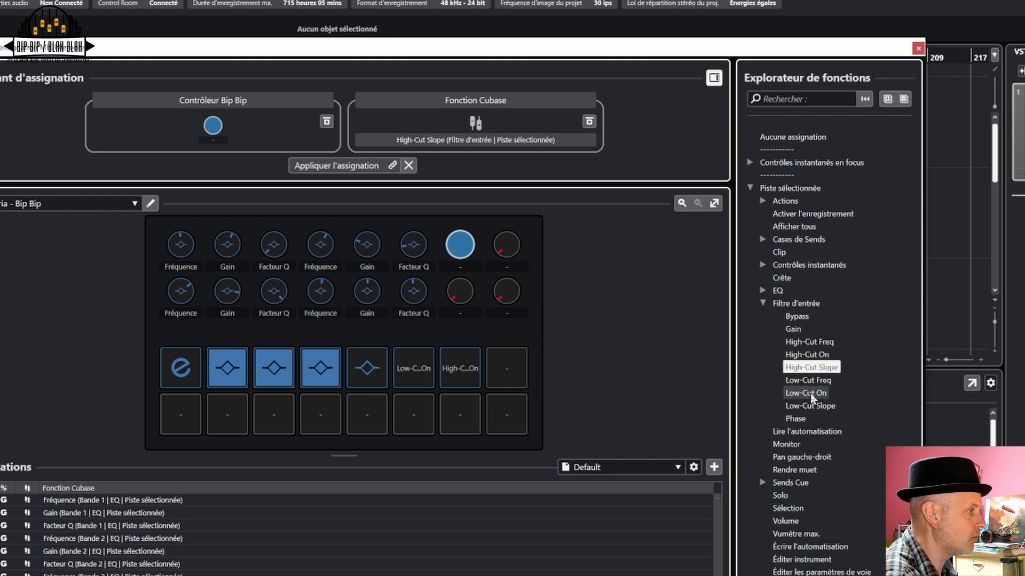
click(810, 392)
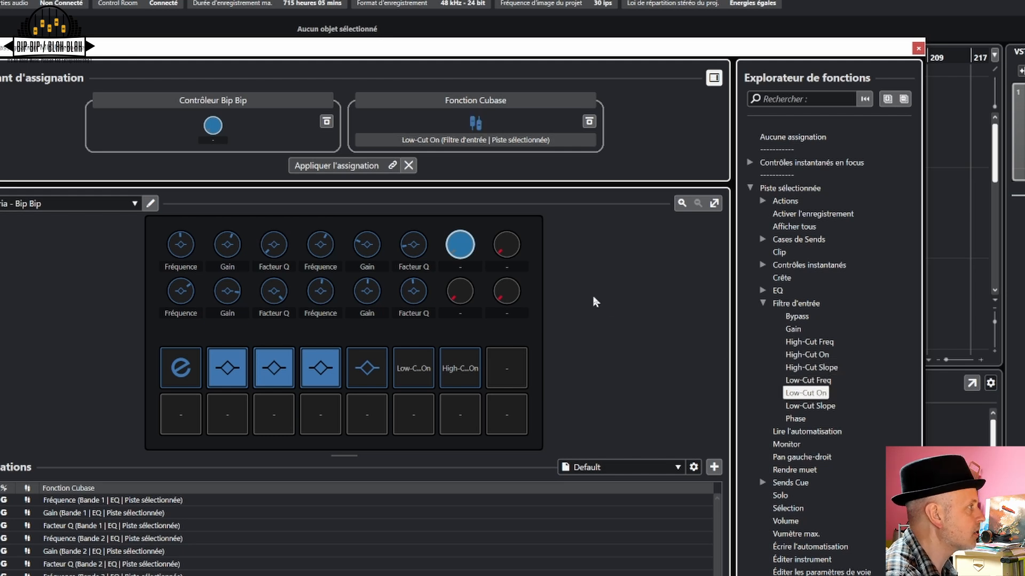
click(804, 410)
click(363, 171)
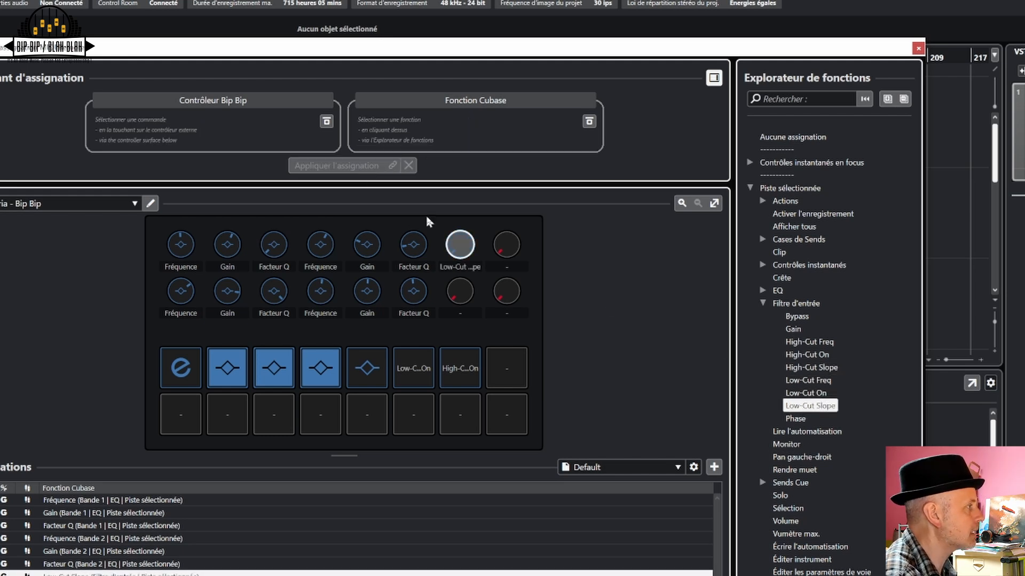
click(509, 251)
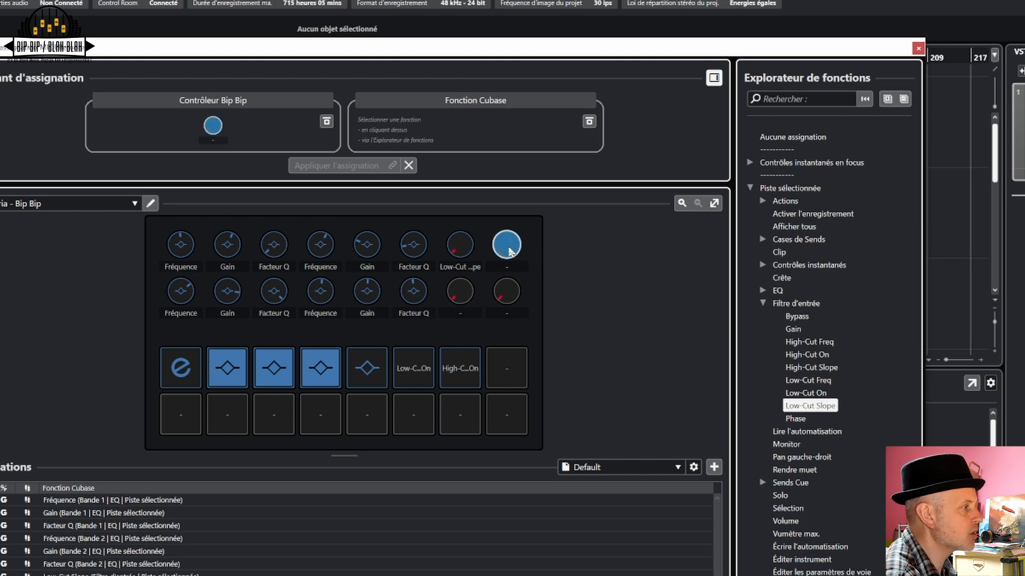
click(807, 380)
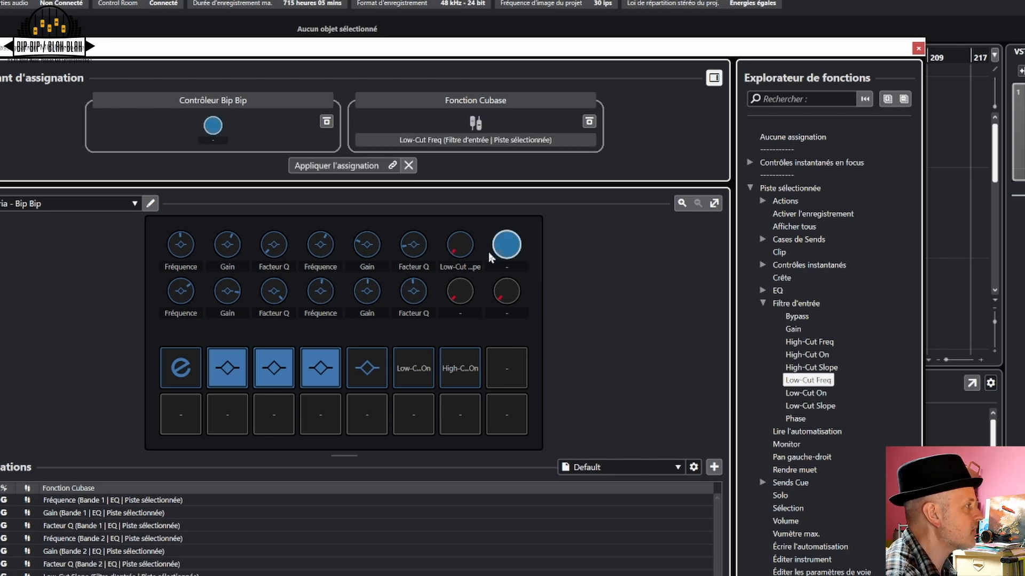
click(353, 169)
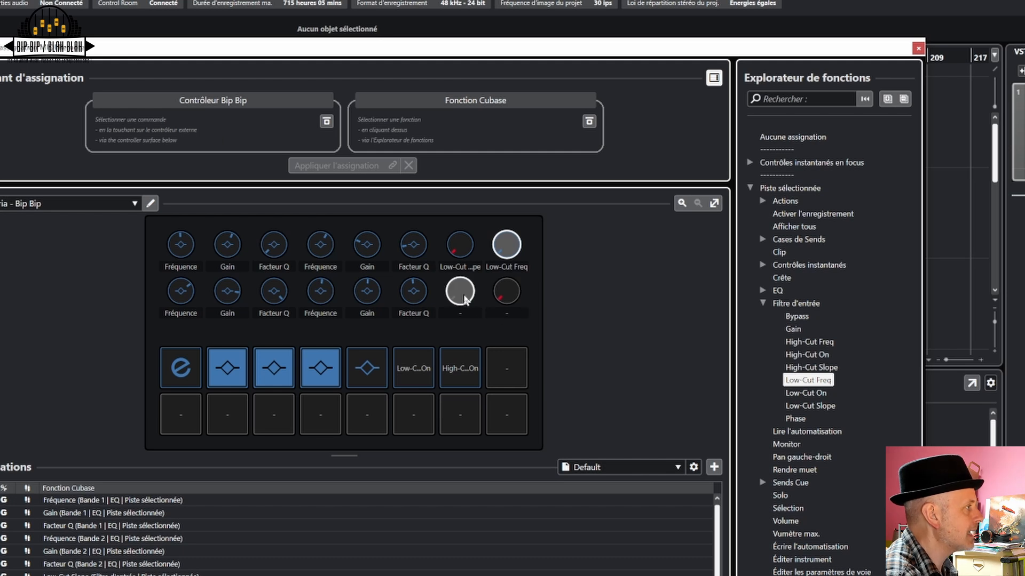
- Assign the input filter's High-Cut Slope and High-Cut Freq to the lower row's seventh and eighth knobs, and close the Mapping Assistant
click(460, 297)
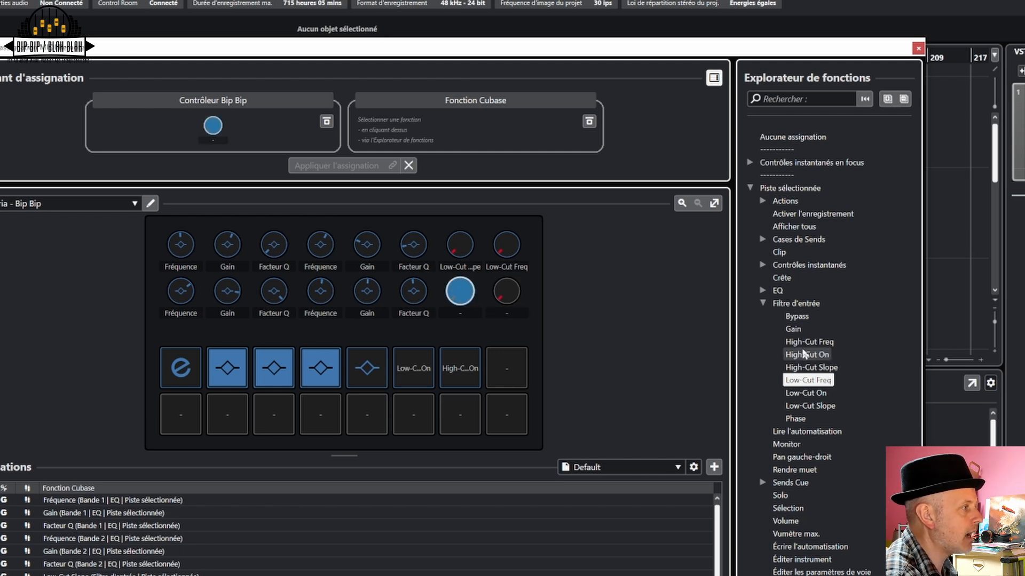
click(806, 369)
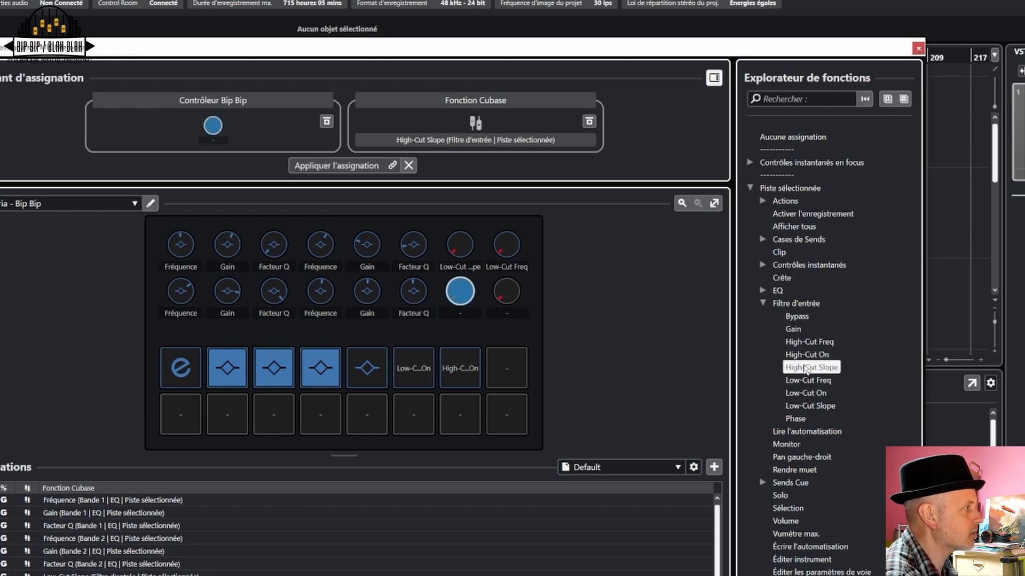
click(371, 167)
click(506, 293)
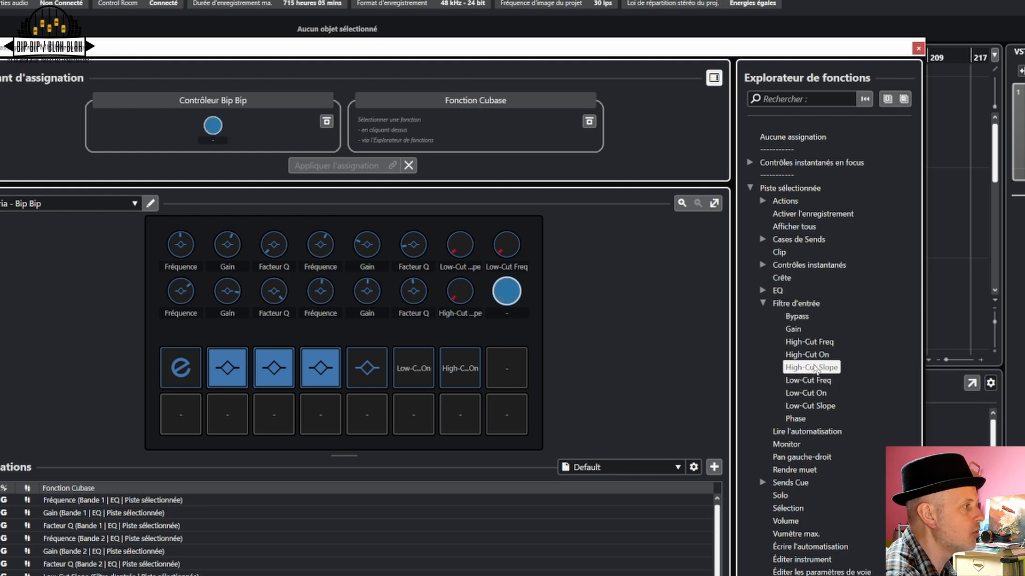
click(809, 342)
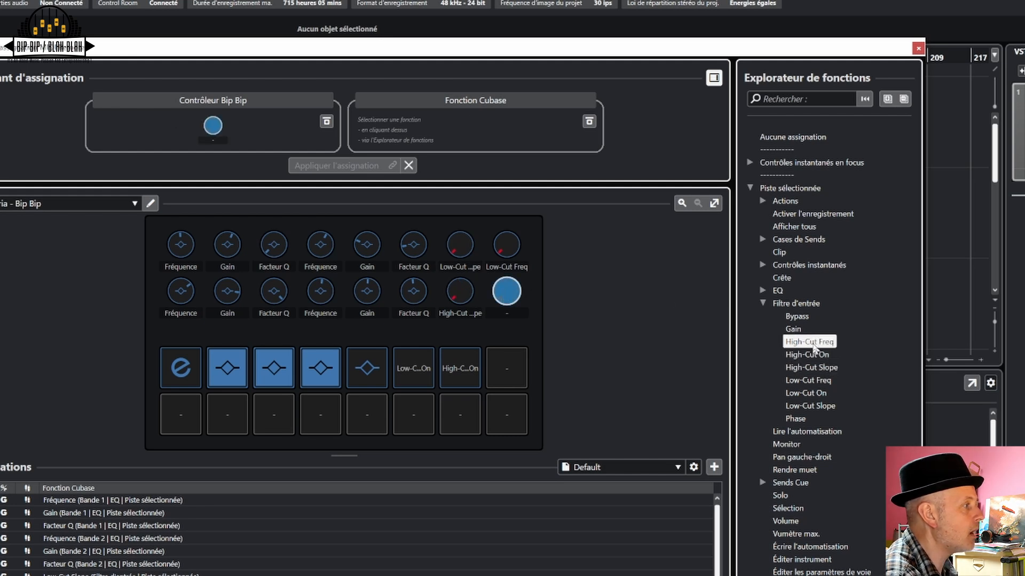
click(358, 167)
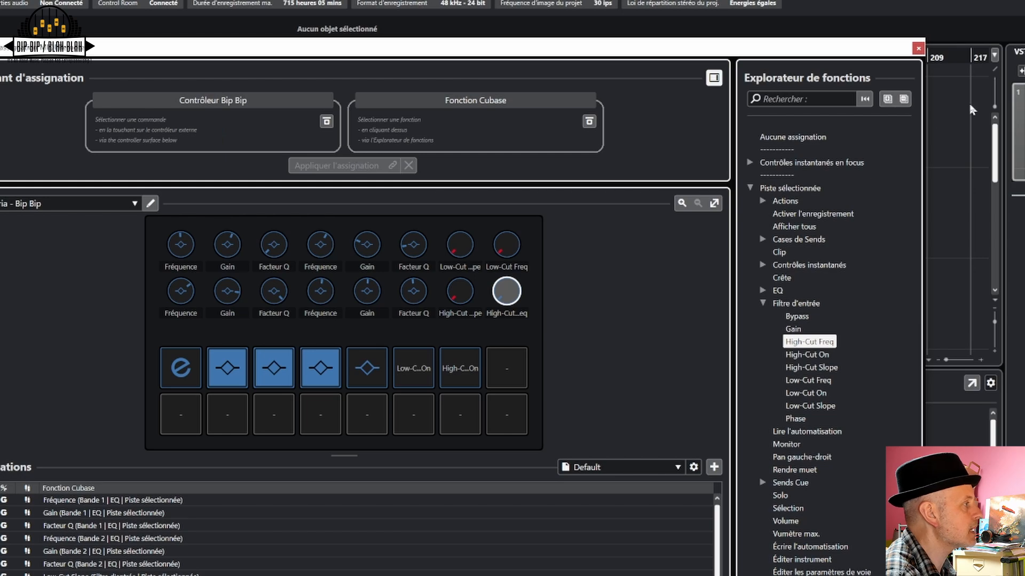
click(918, 49)
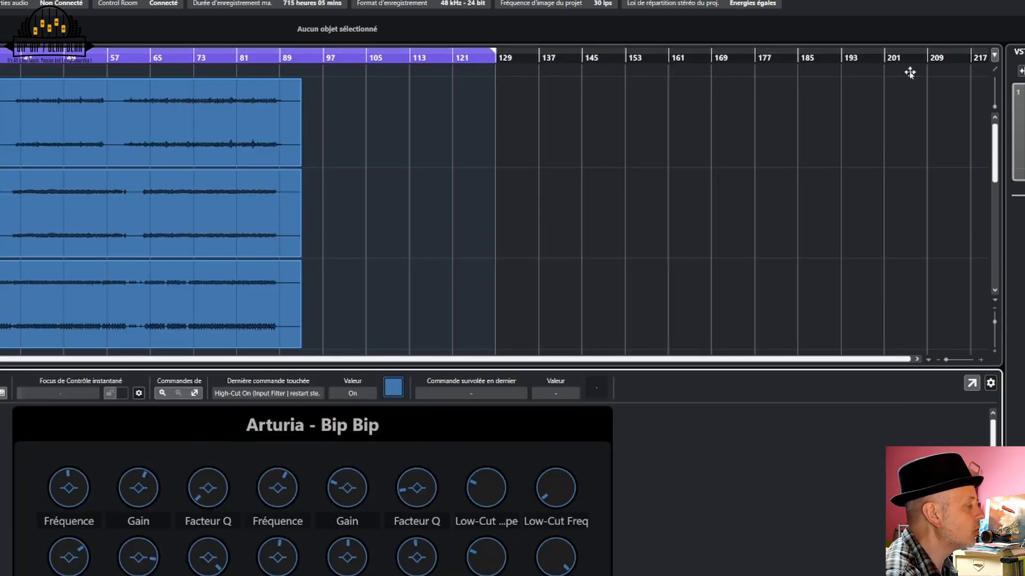
- Check the mapped low-cut and high-cut filter controls in the MixConsole and channel settings of restart stems basse grp
key(F3)
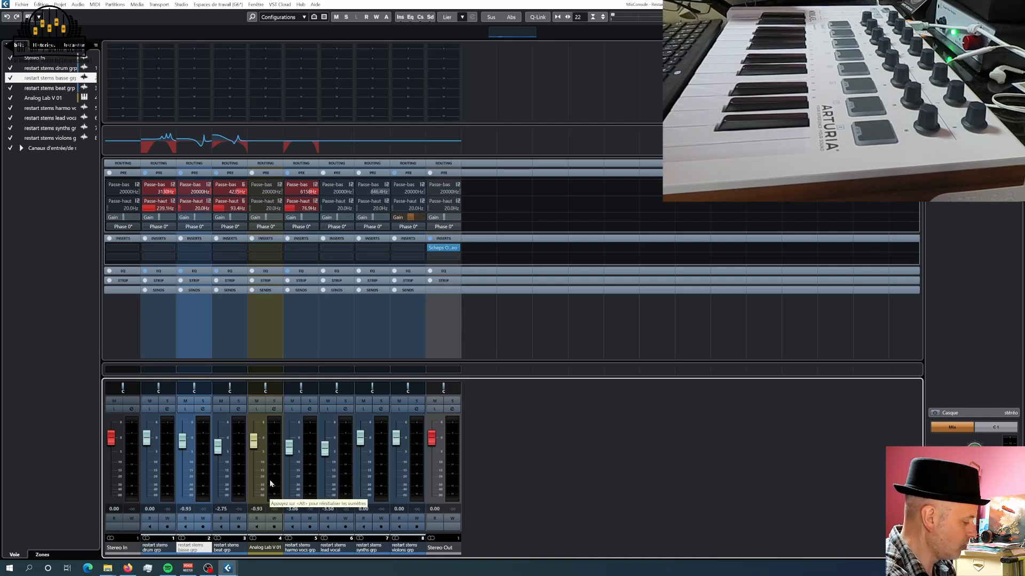
key(e)
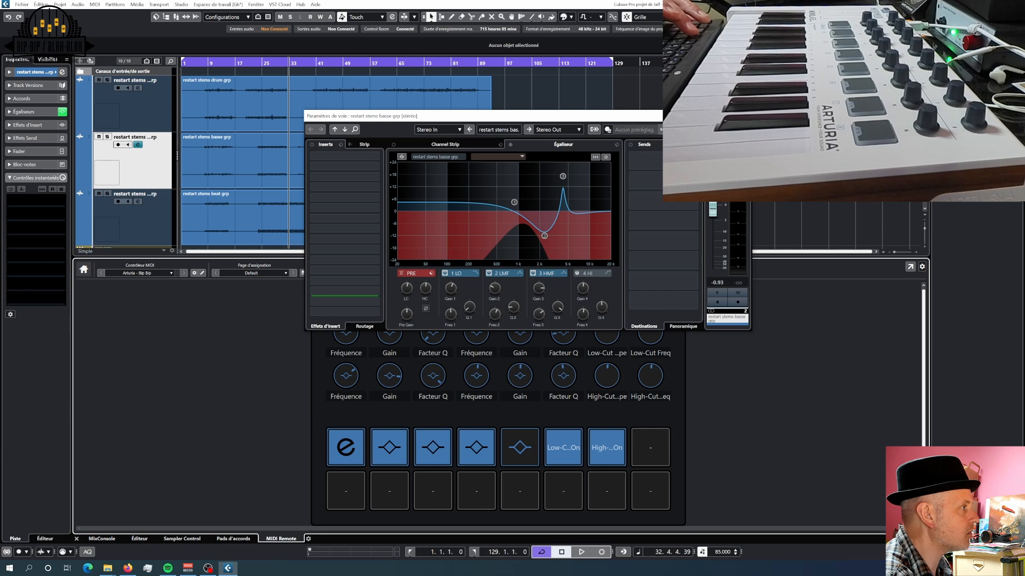
click(743, 116)
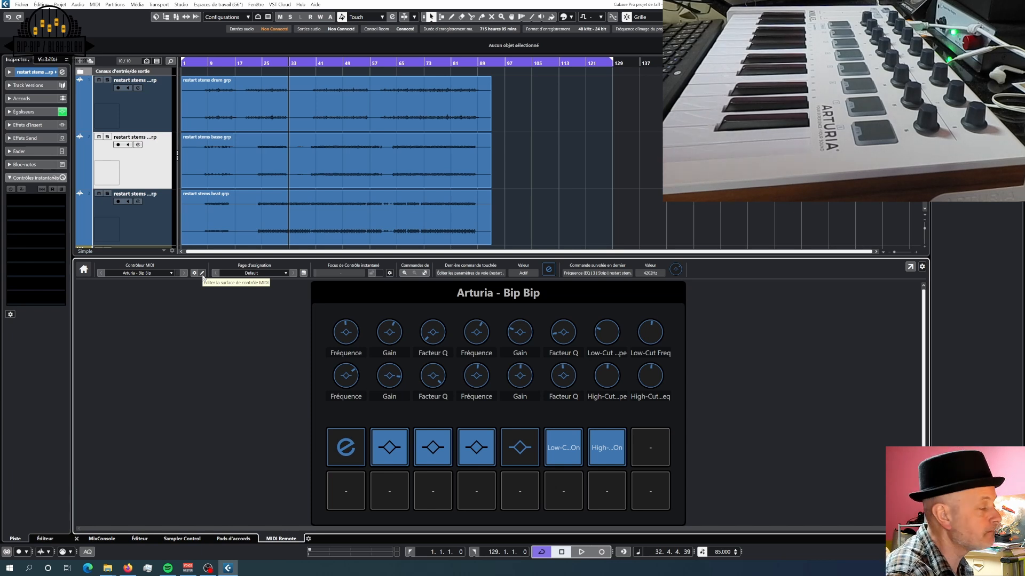
- In the surface editor, set the value mode of the Low-Cut Slope and Low-Cut Freq knobs to Décalage binaire relatif
click(202, 273)
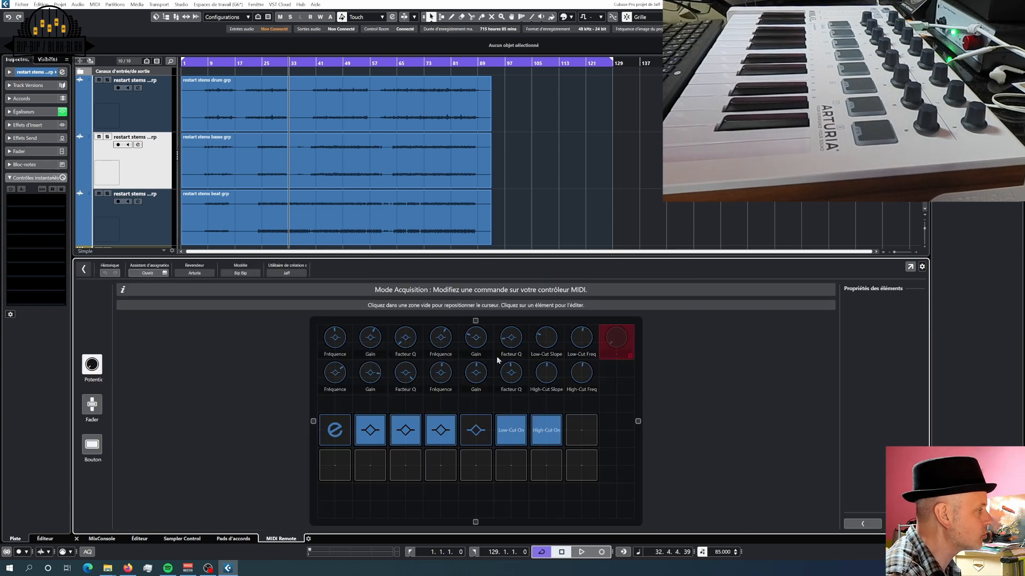
click(548, 340)
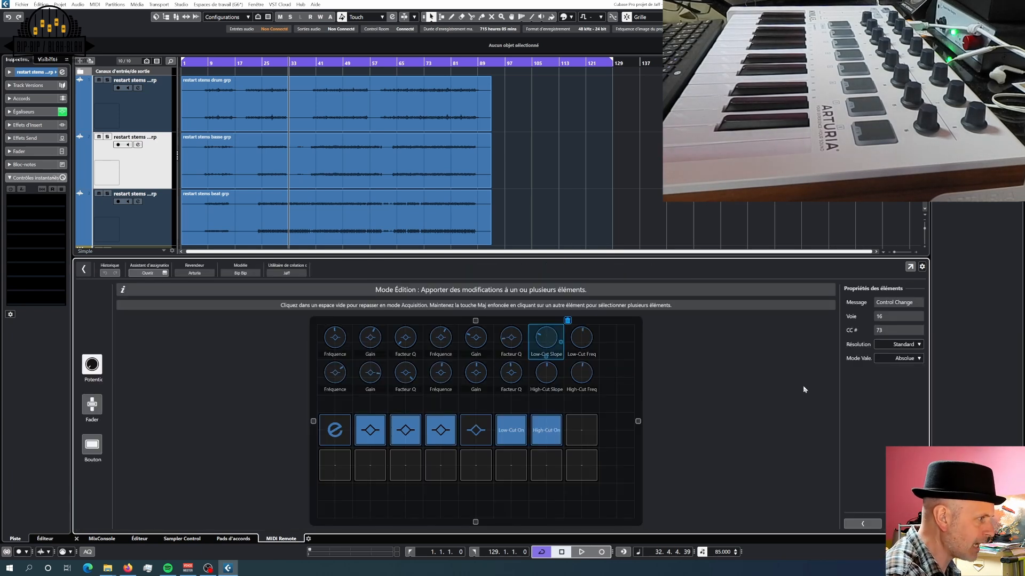
click(898, 358)
click(892, 371)
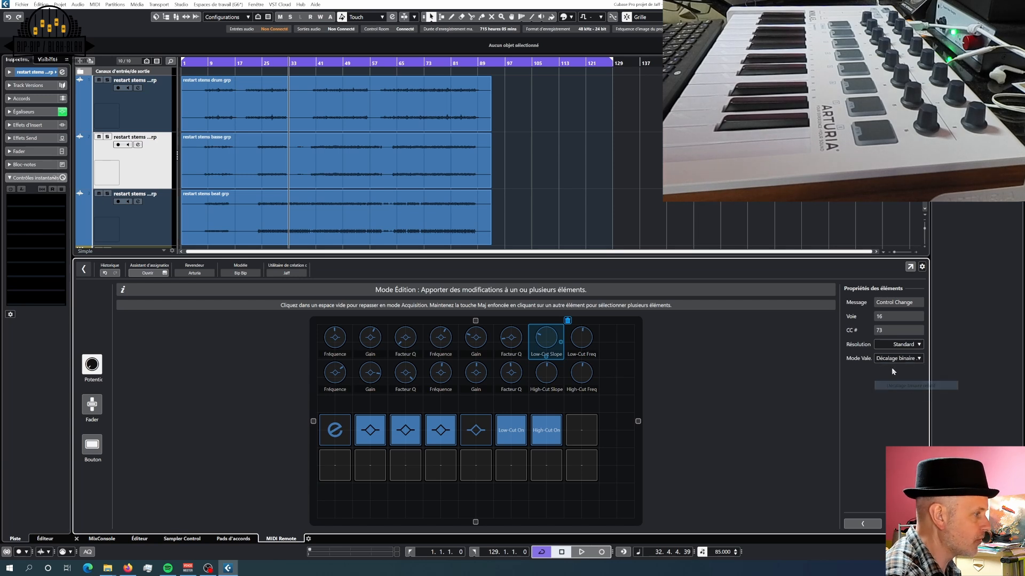
click(581, 341)
click(898, 358)
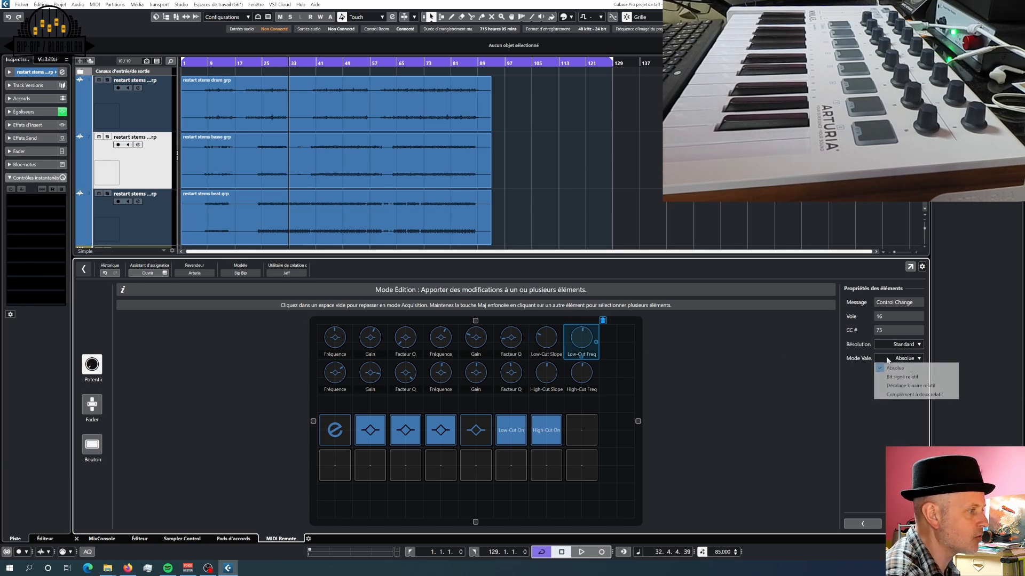
click(902, 387)
- Set the value mode of the High-Cut Slope and High-Cut Freq knobs to Décalage binaire relatif
click(546, 371)
click(888, 359)
click(880, 387)
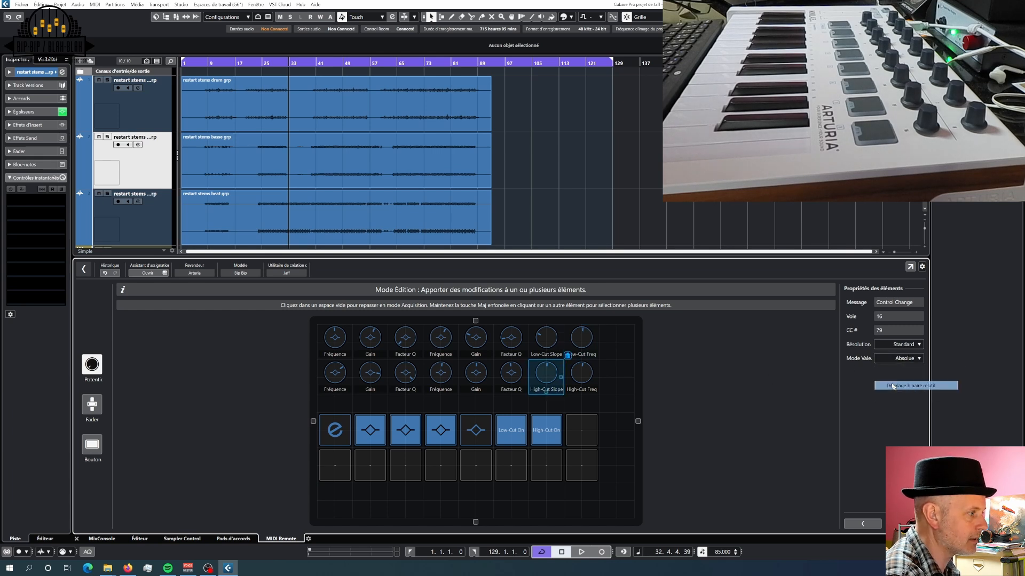
click(888, 358)
click(889, 385)
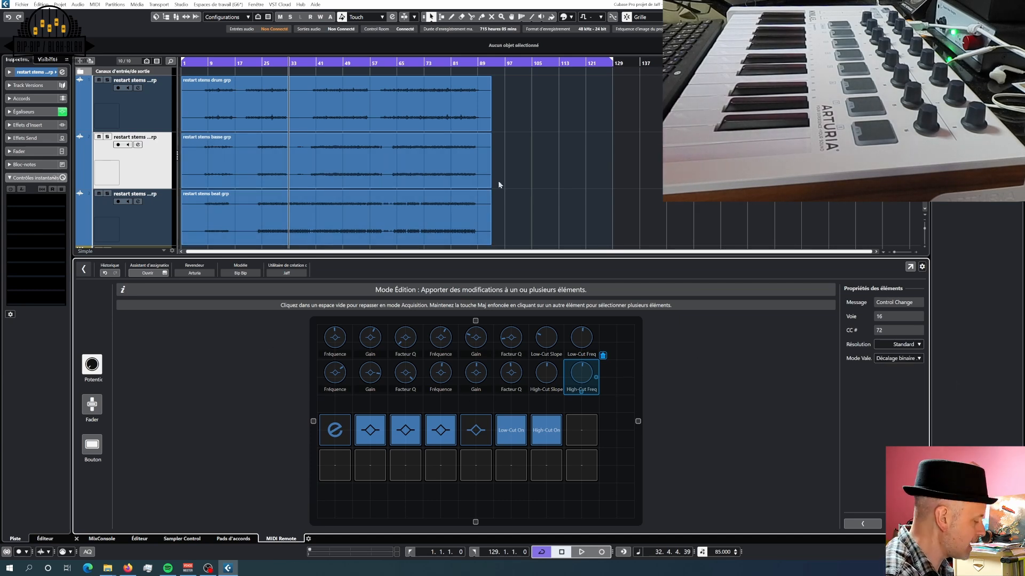
- Test the relative filter knobs on restart stems basse grp from the MixConsole and its channel settings
key(F3)
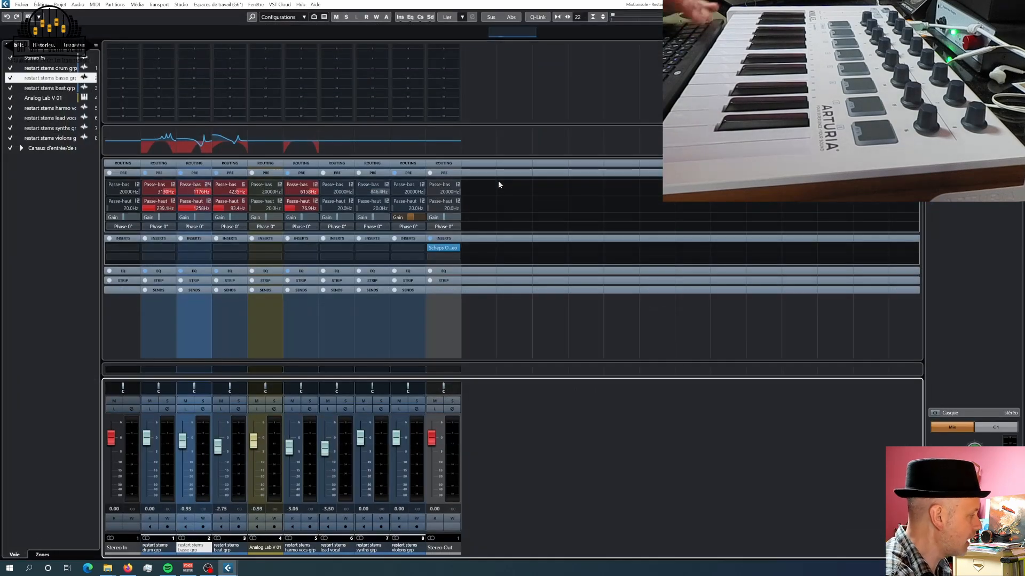
key(e)
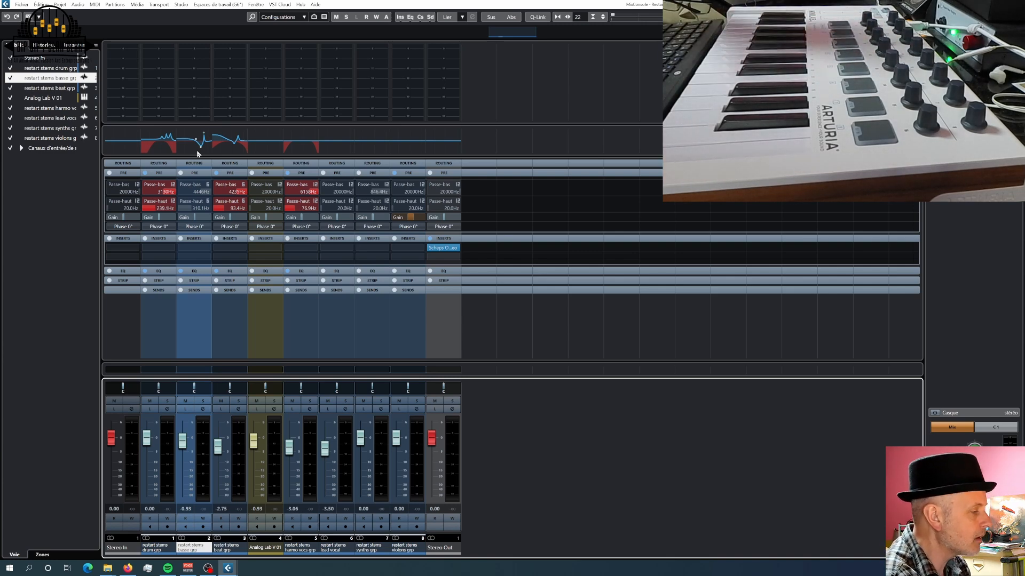
- Open the MIDI Remote mapping assistant from the project window and add a mapping page named Essai bip
key(F3)
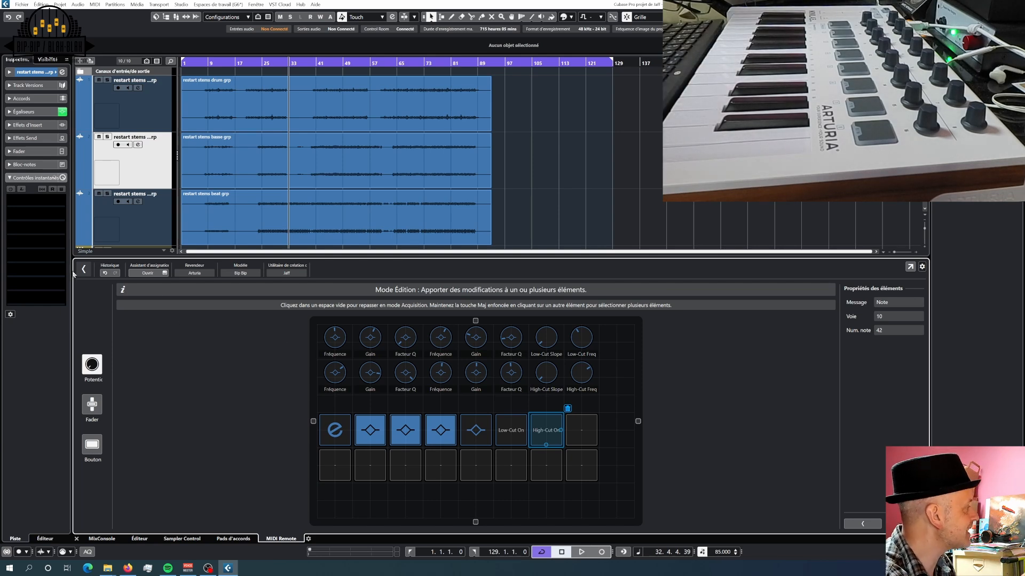
click(164, 274)
drag(579, 60, 511, 58)
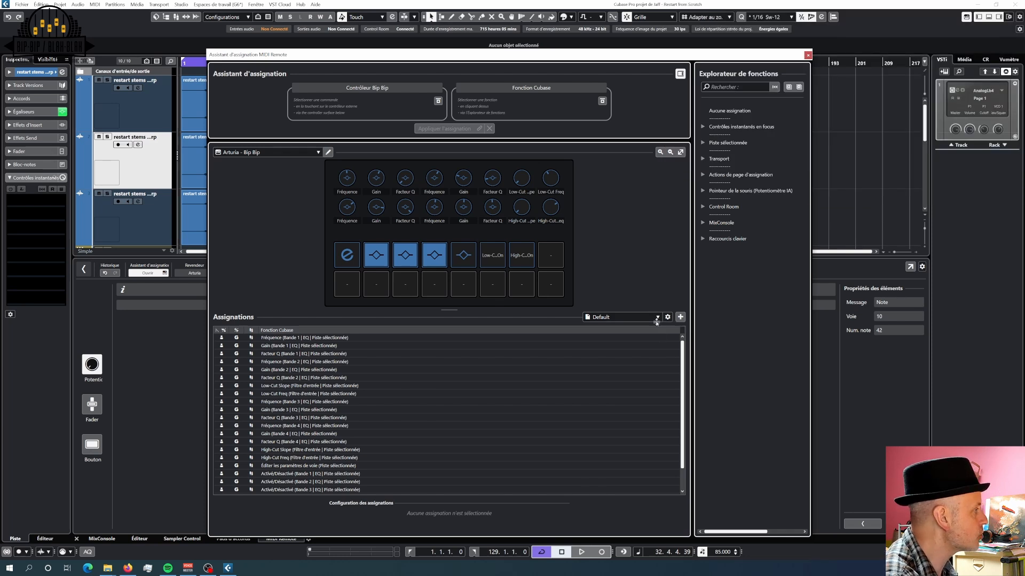
click(657, 318)
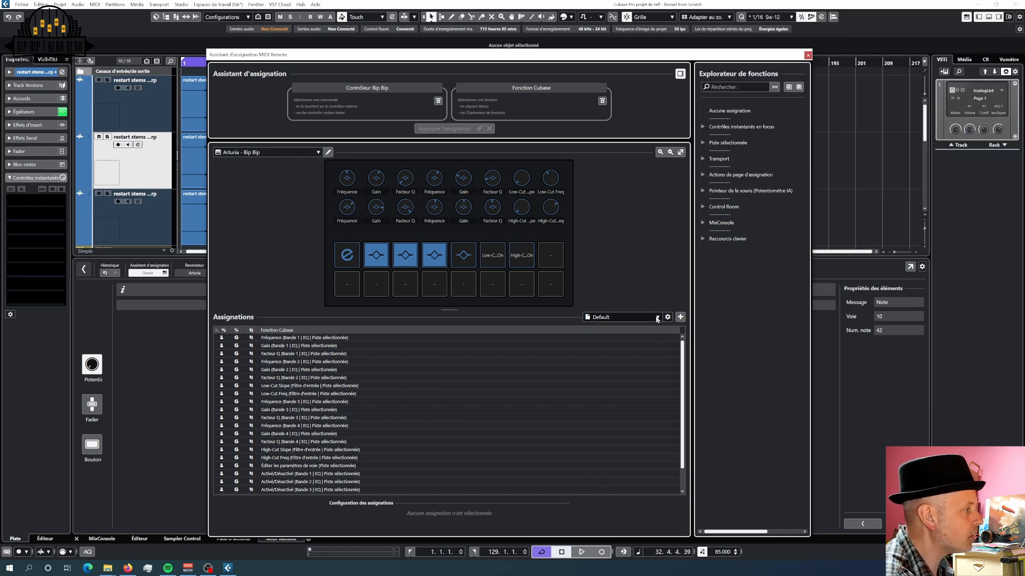
click(682, 317)
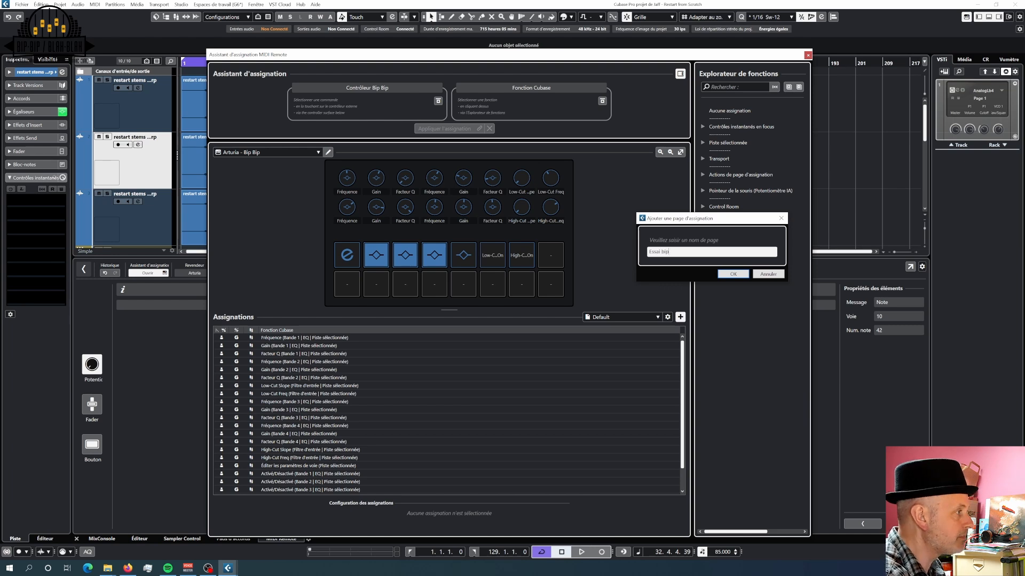
key(Return)
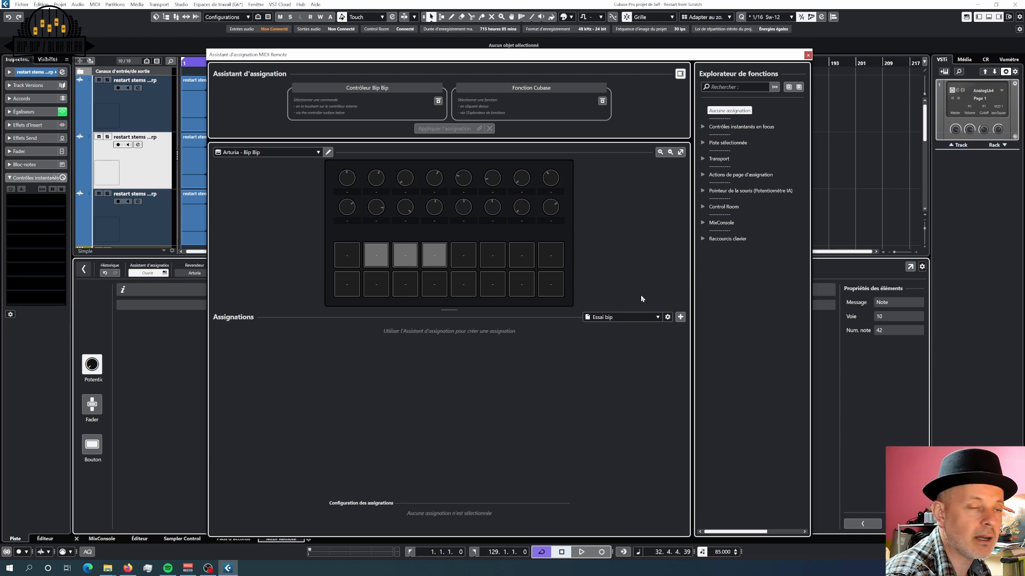
- Assign the Transport functions Démarrer and Arrêter to the first and second pads of the upper pad row
click(348, 180)
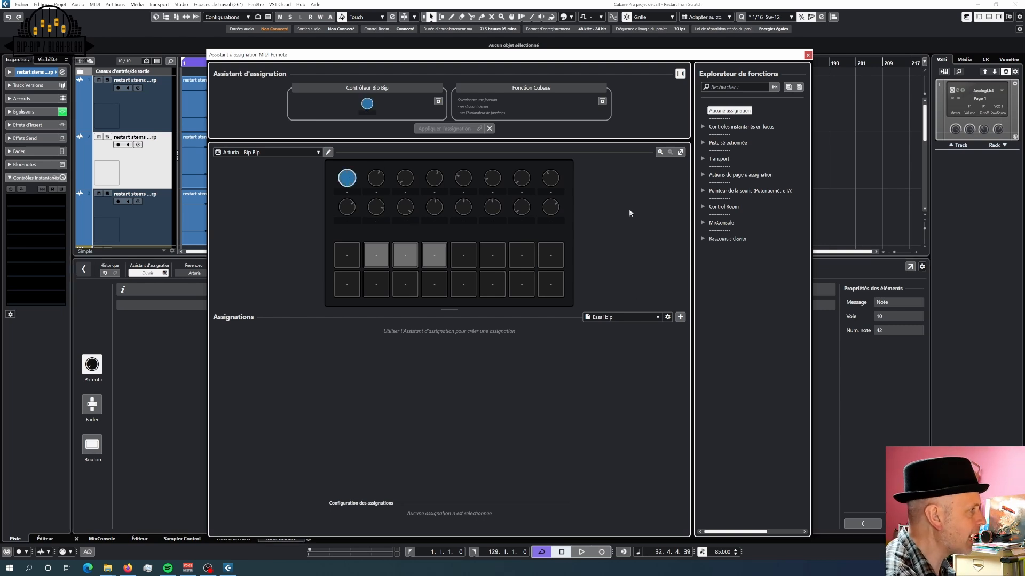
click(703, 159)
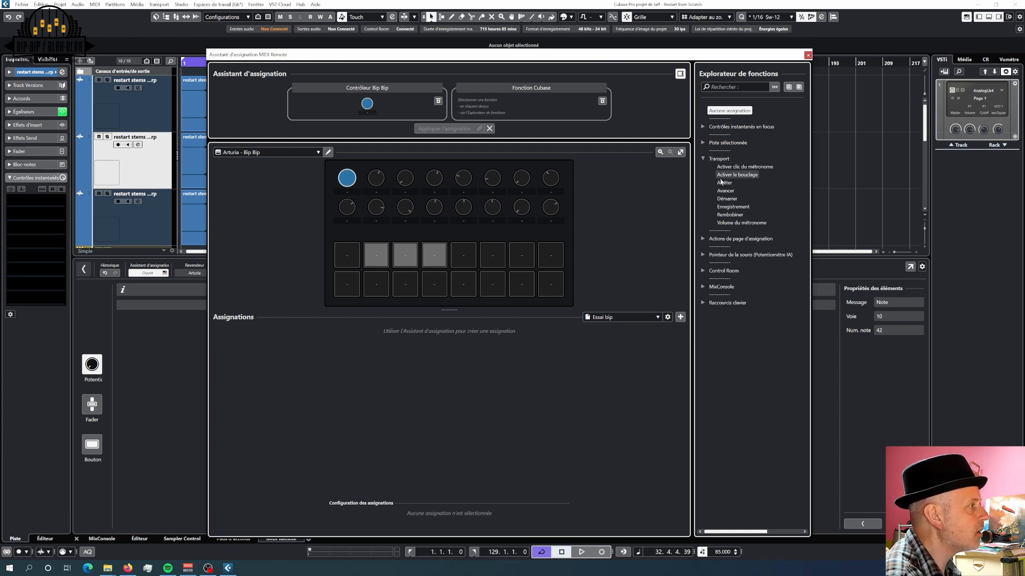
click(346, 260)
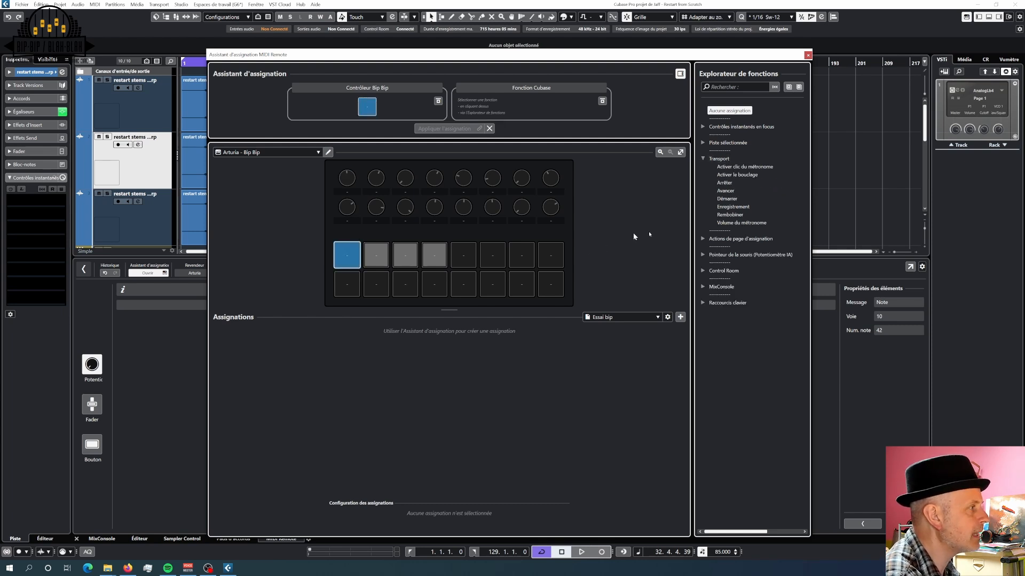
click(724, 202)
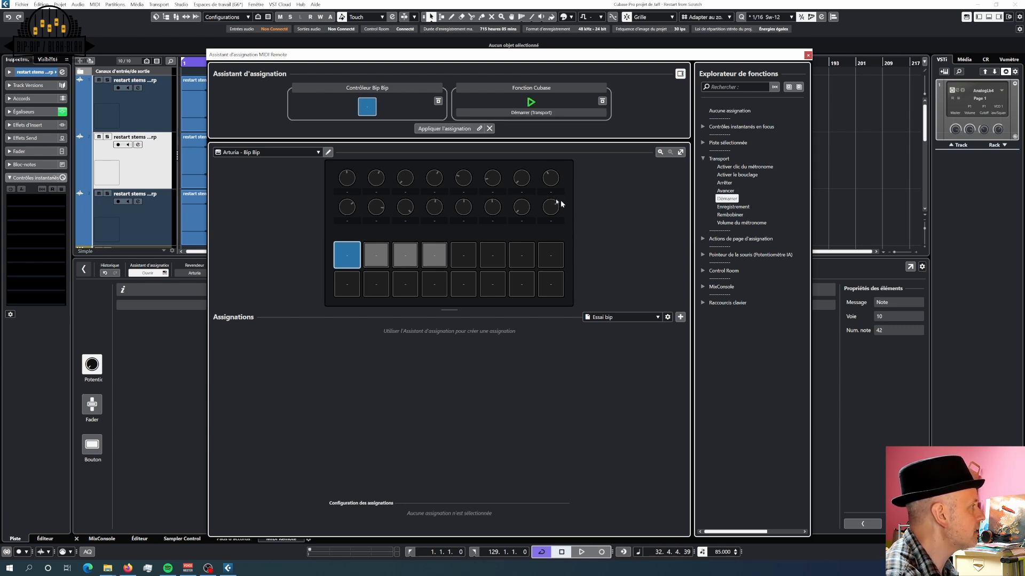
click(445, 129)
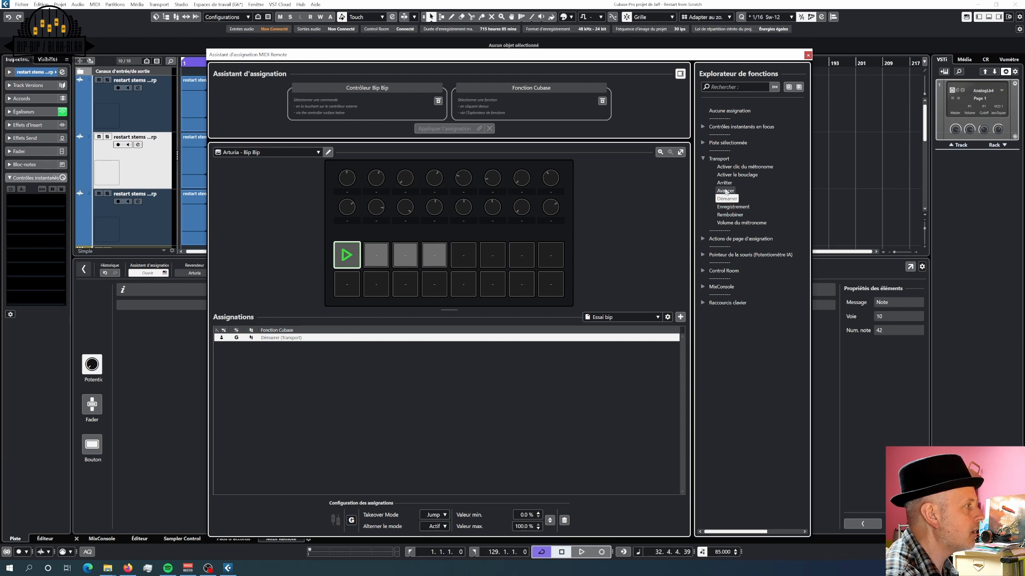
click(724, 183)
click(376, 255)
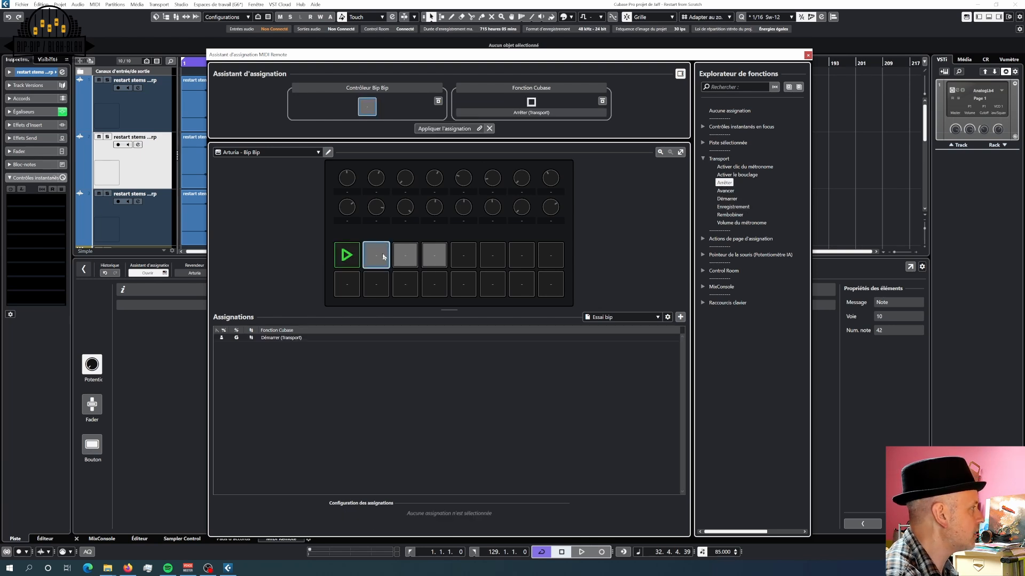
click(444, 129)
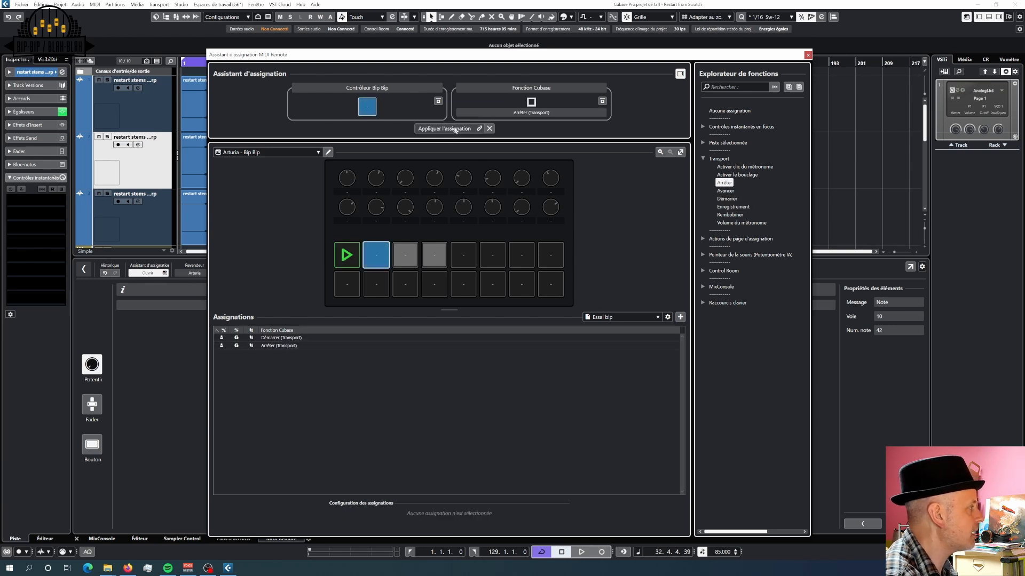
- Assign the Transport functions Rembobiner and Avancer to the third and fourth pads of the upper row
click(726, 190)
click(452, 266)
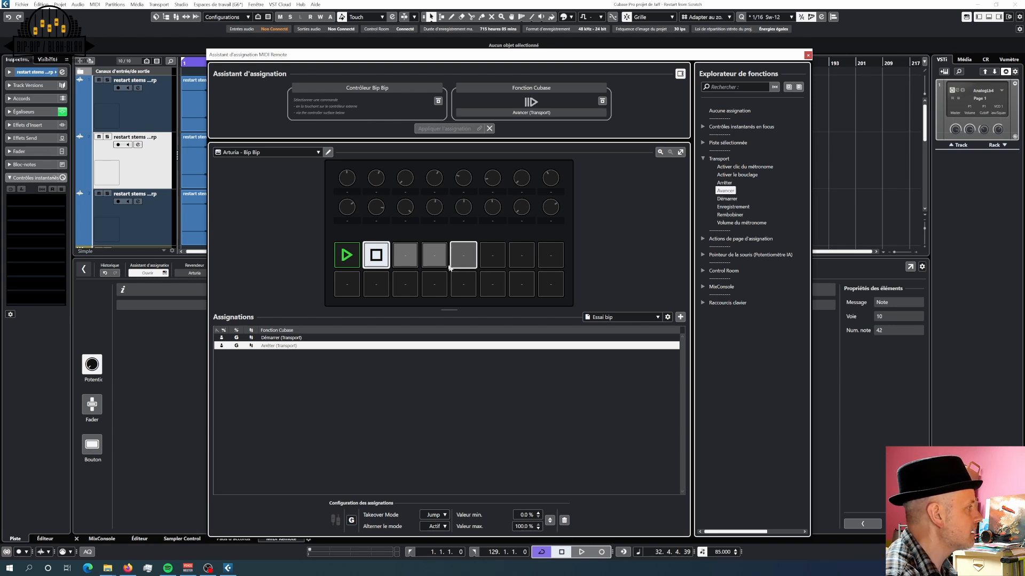
click(729, 216)
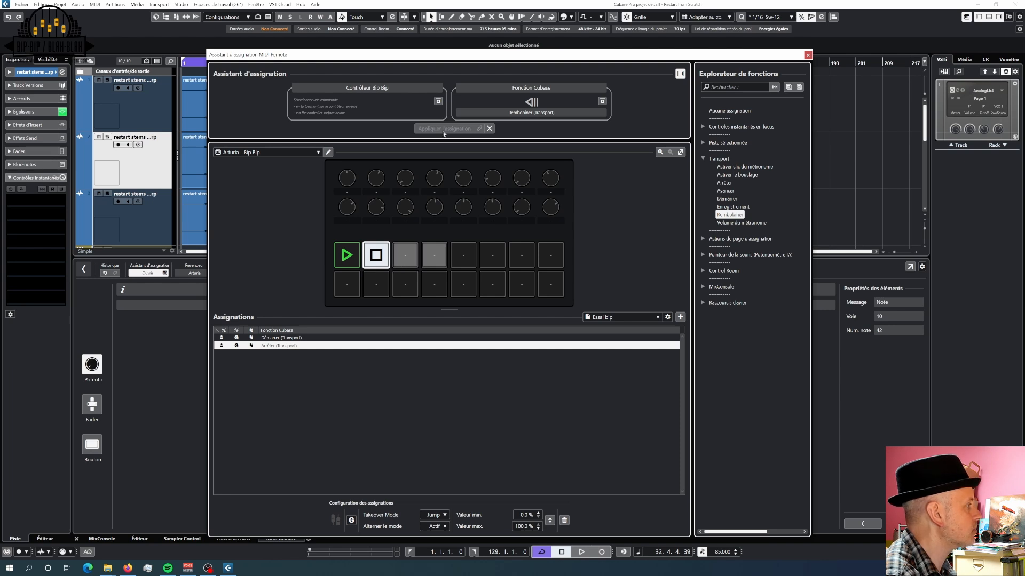
click(400, 255)
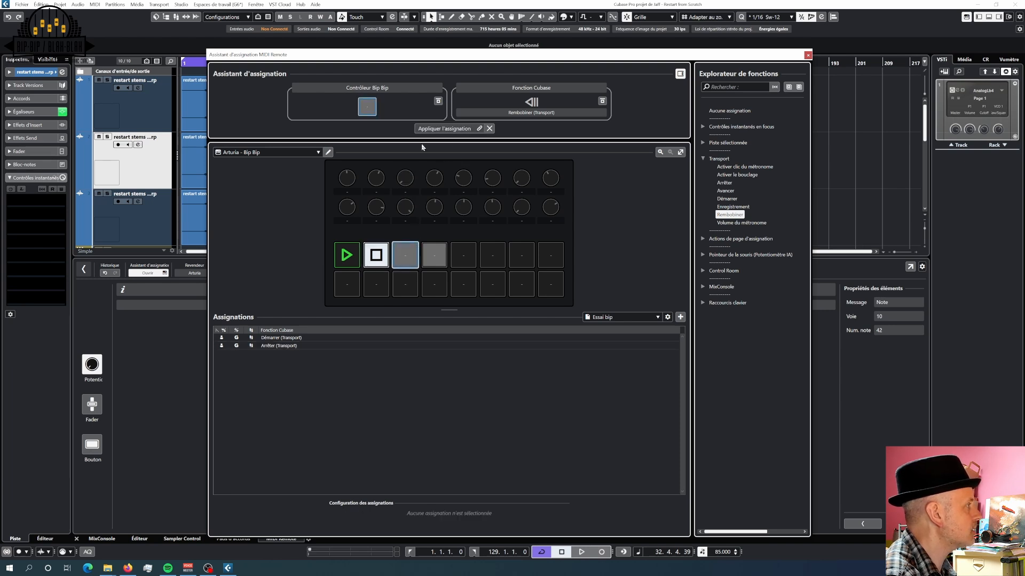
click(433, 128)
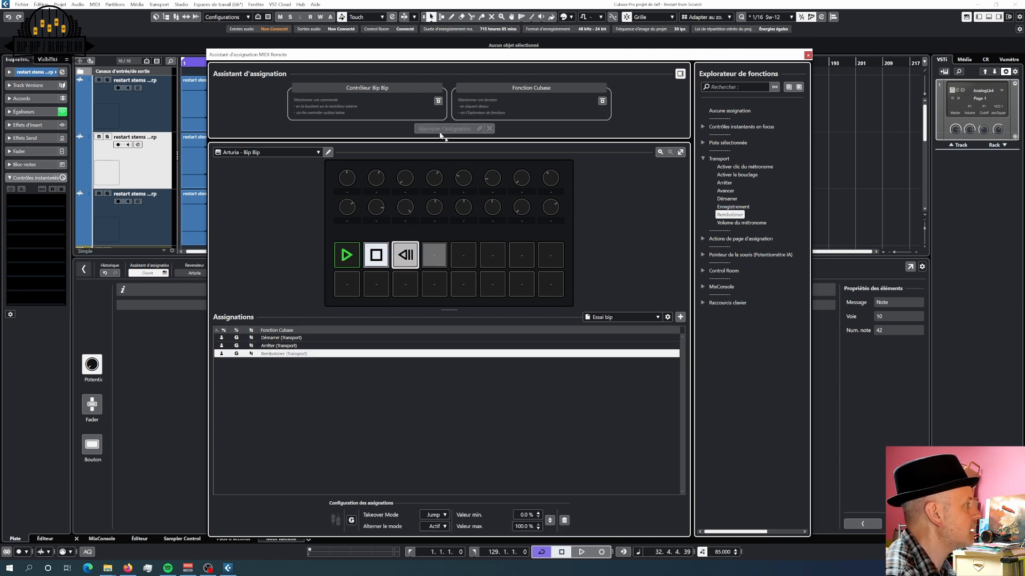
click(726, 191)
click(434, 255)
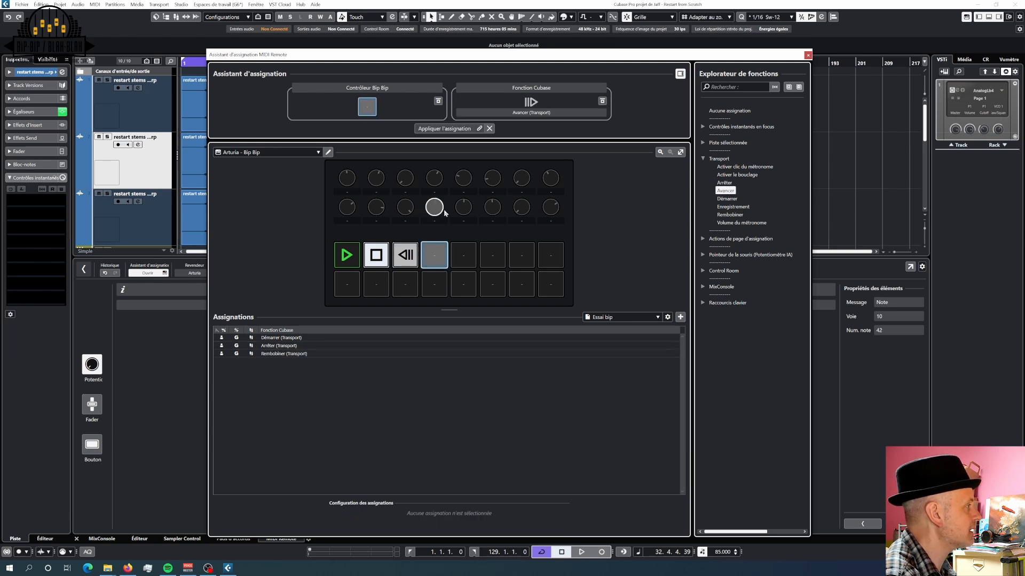
click(449, 130)
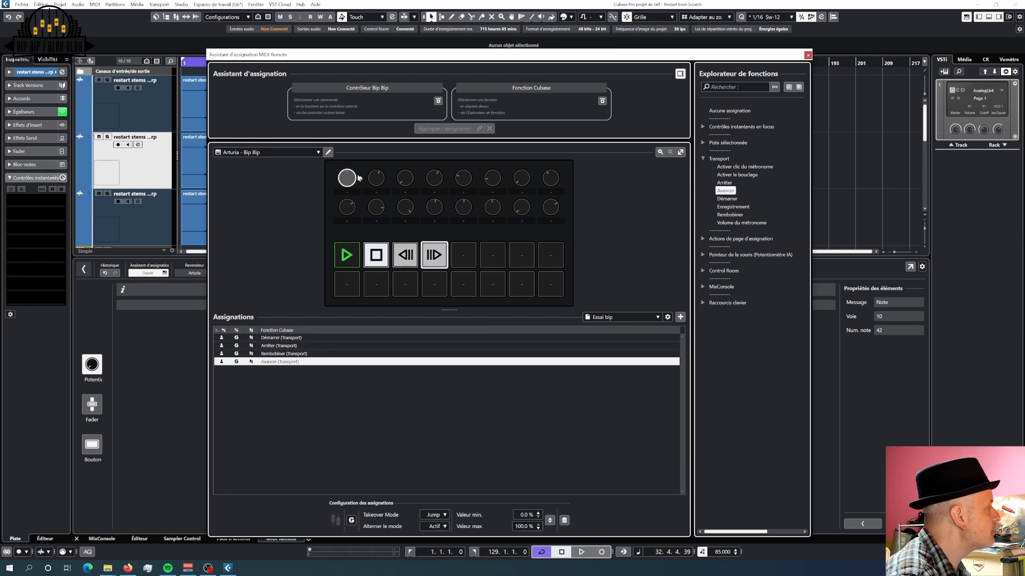
- Assign the selected track's Volume and Pan gauche-droit to the second and third upper-row knobs, and leave the mapping assistant and surface editor
click(376, 179)
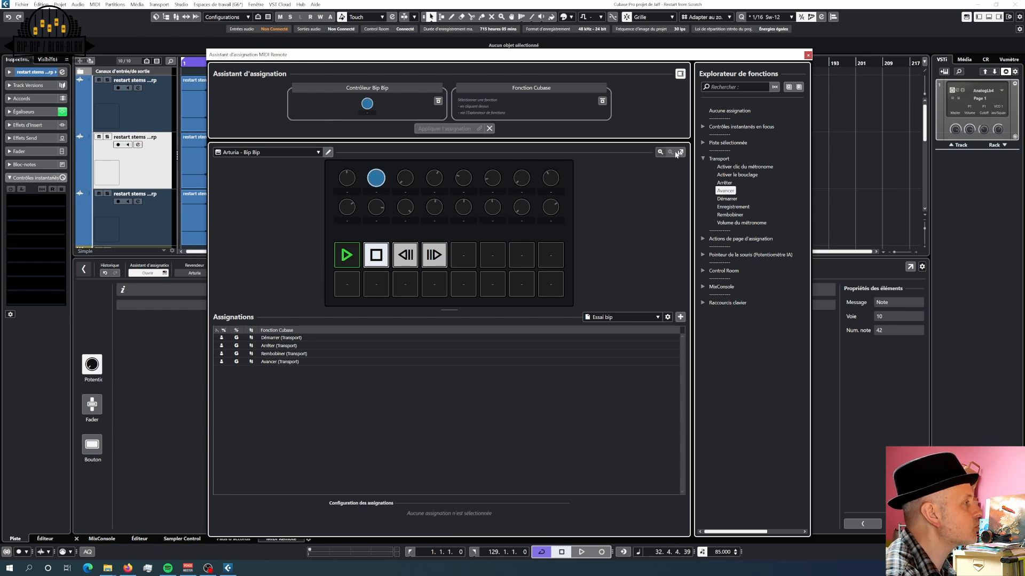
click(703, 160)
click(703, 142)
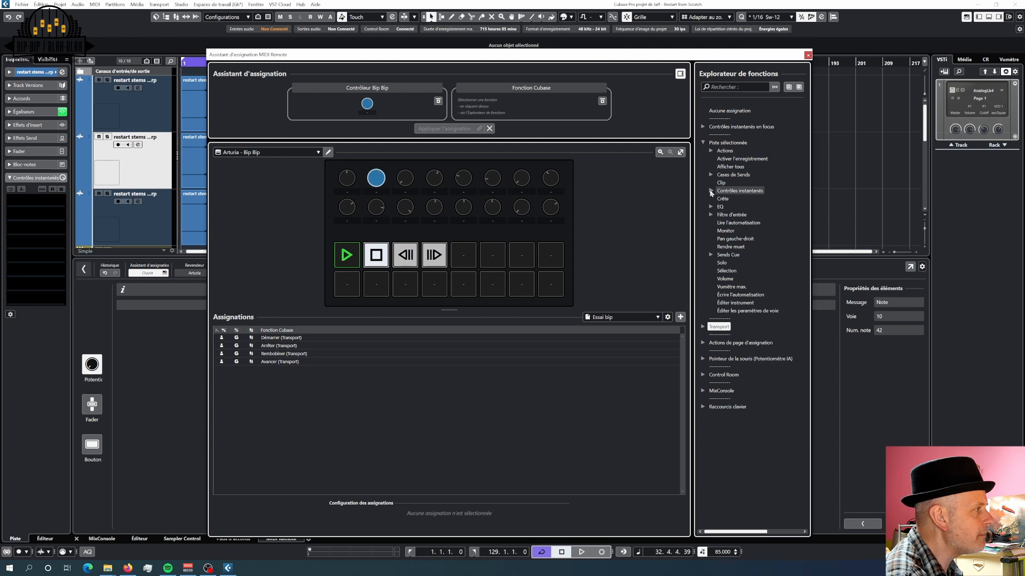
click(724, 279)
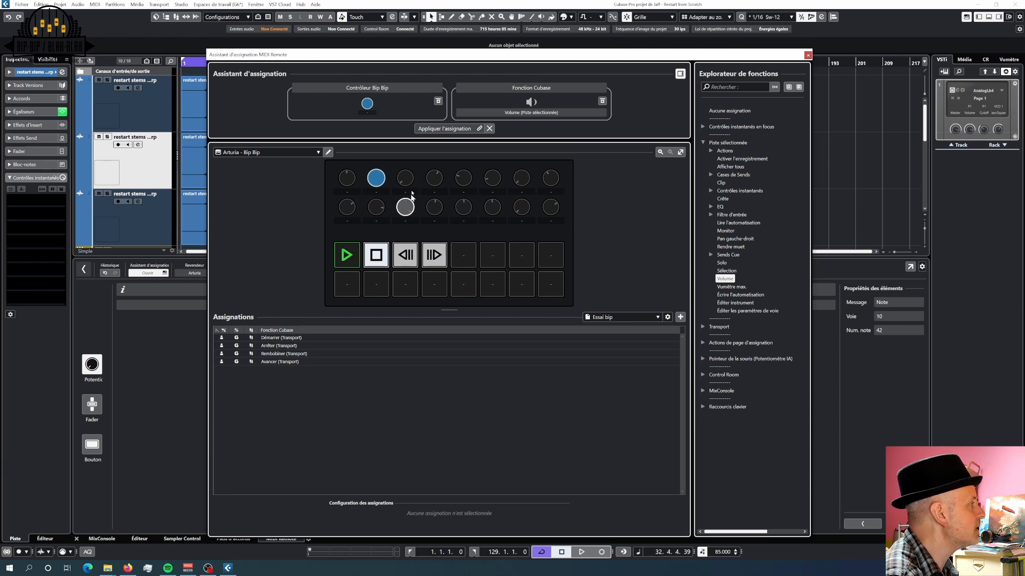
click(443, 129)
click(406, 184)
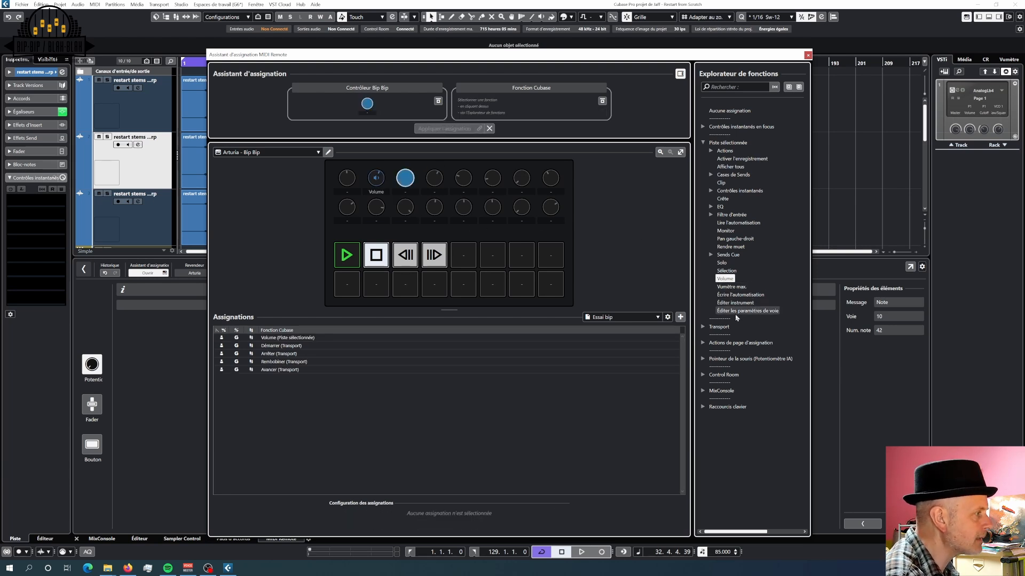
click(717, 240)
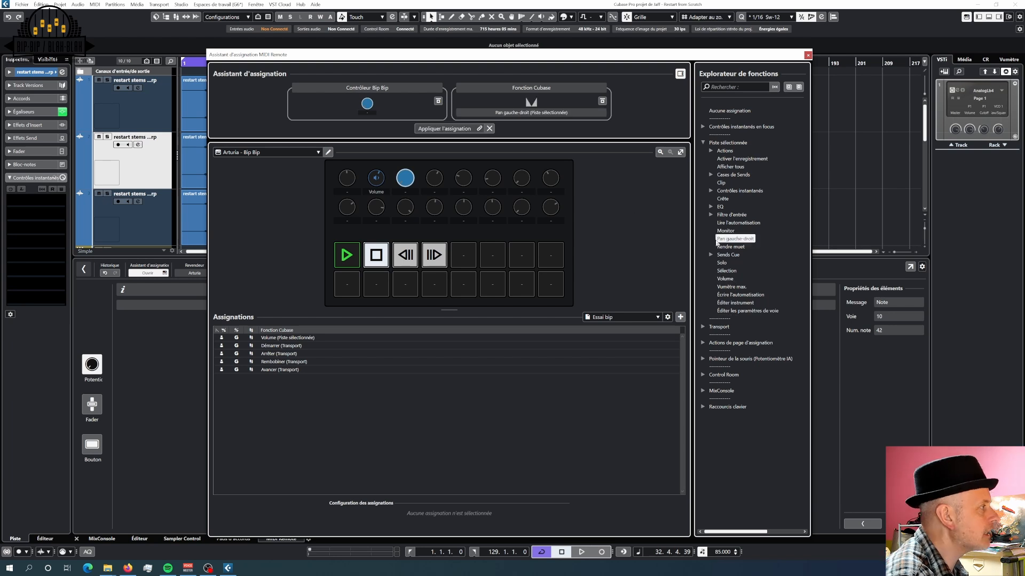
click(427, 130)
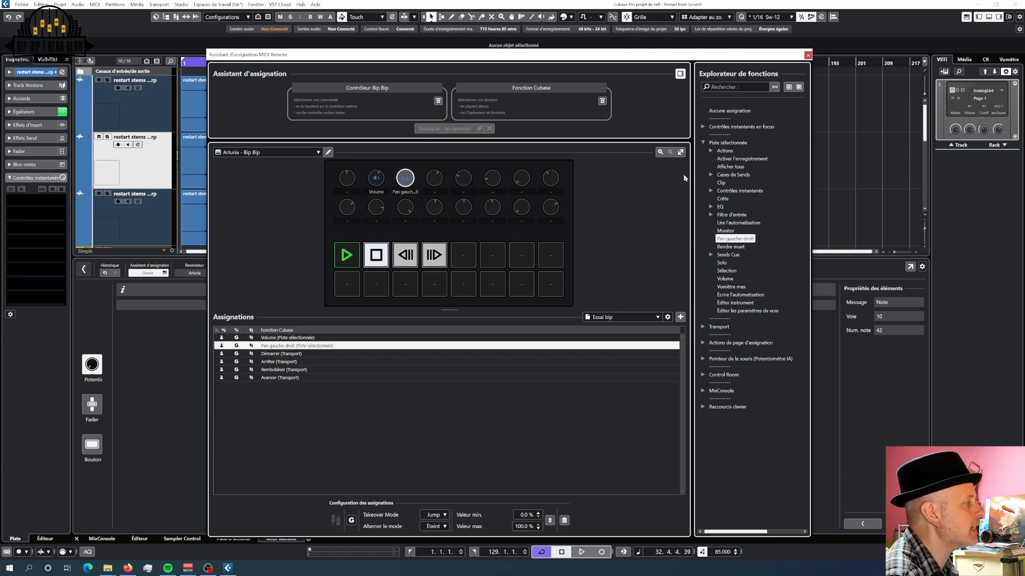
click(808, 55)
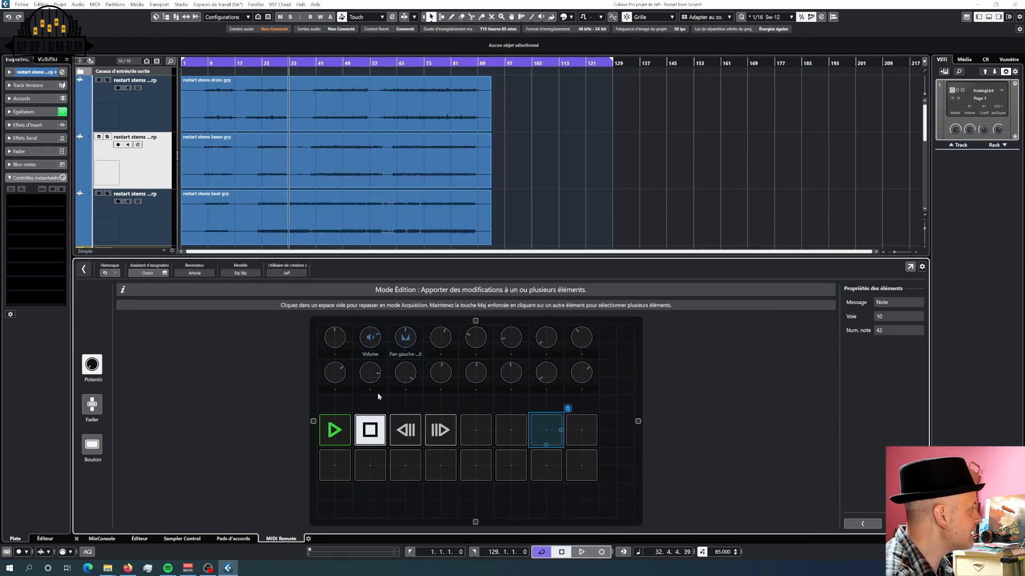
click(87, 272)
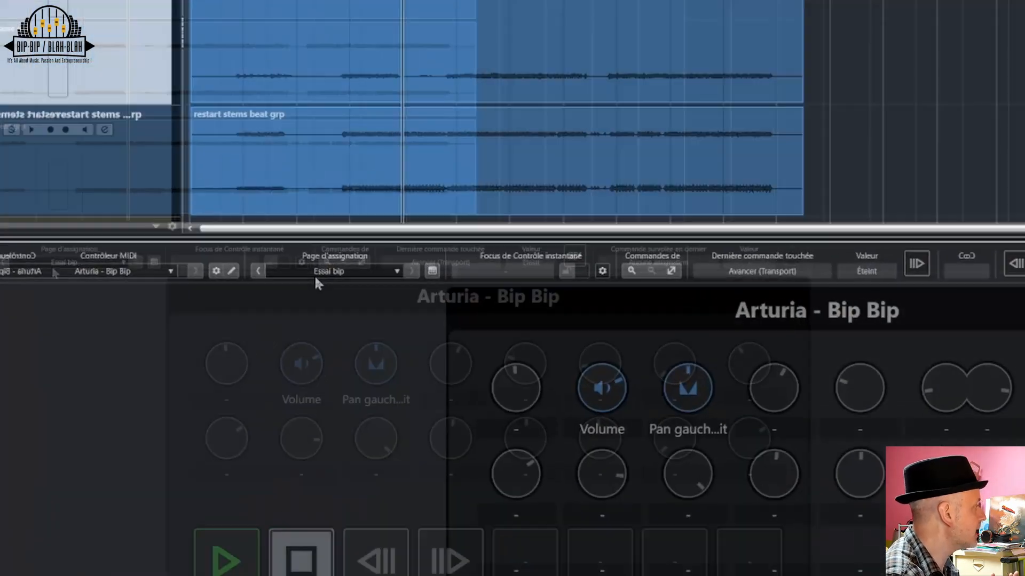
- Switch the mapping page to Default and back to Essai bip
click(245, 272)
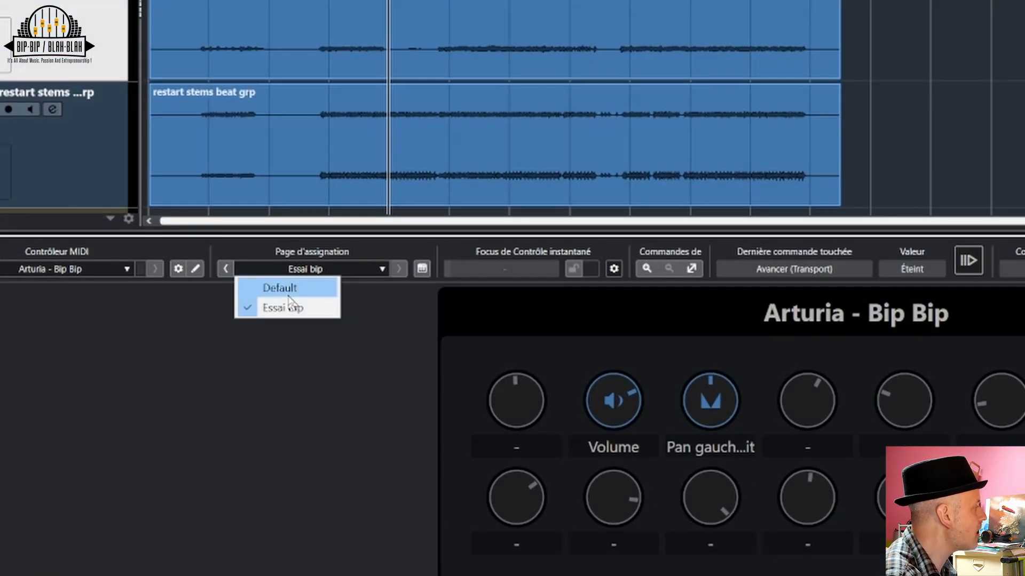
click(279, 288)
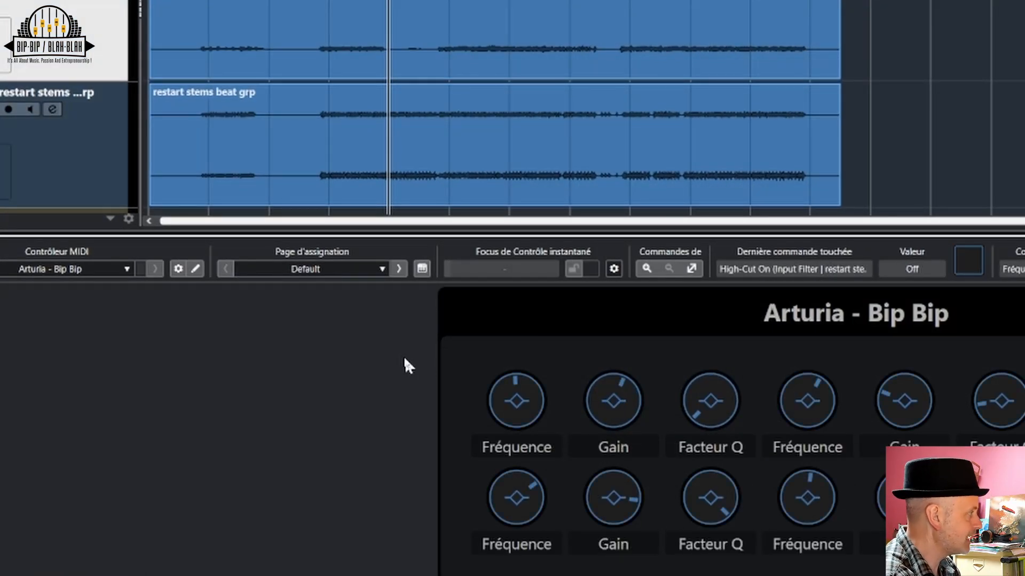
click(311, 269)
click(318, 309)
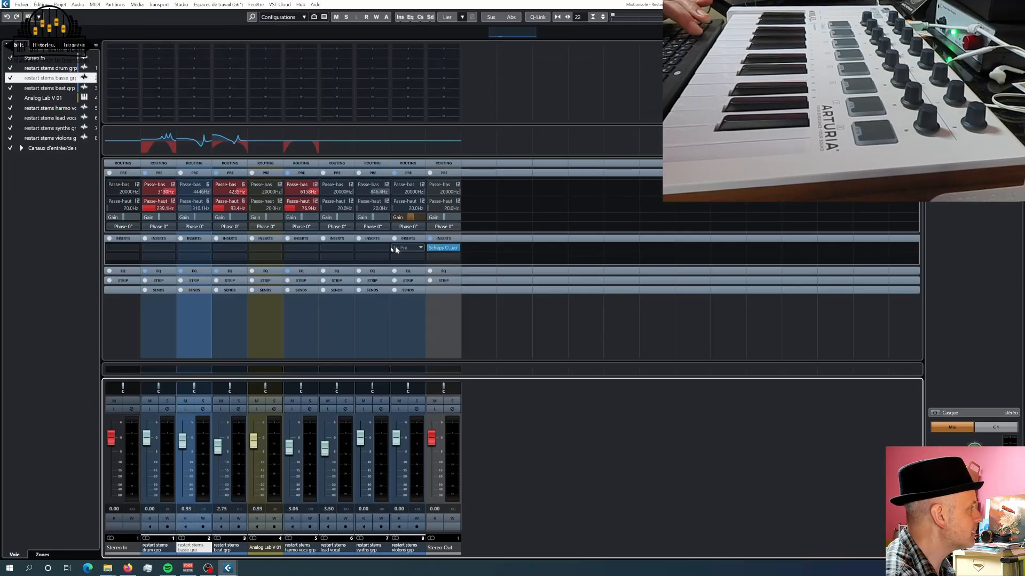
- Solo restart stems basse grp and clear the project view of the lower zone and channel settings window to test the transport controls
click(203, 409)
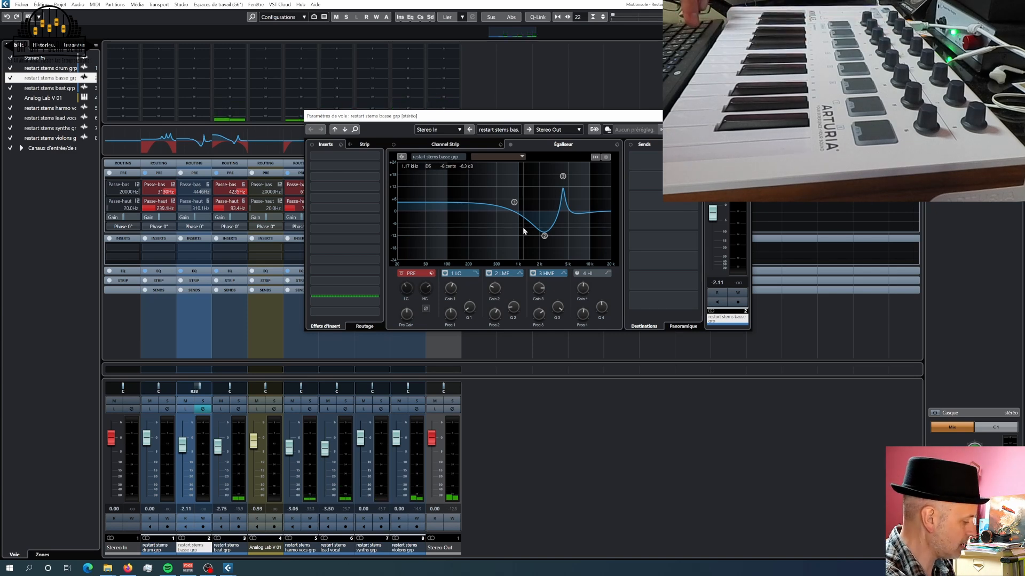
key(F3)
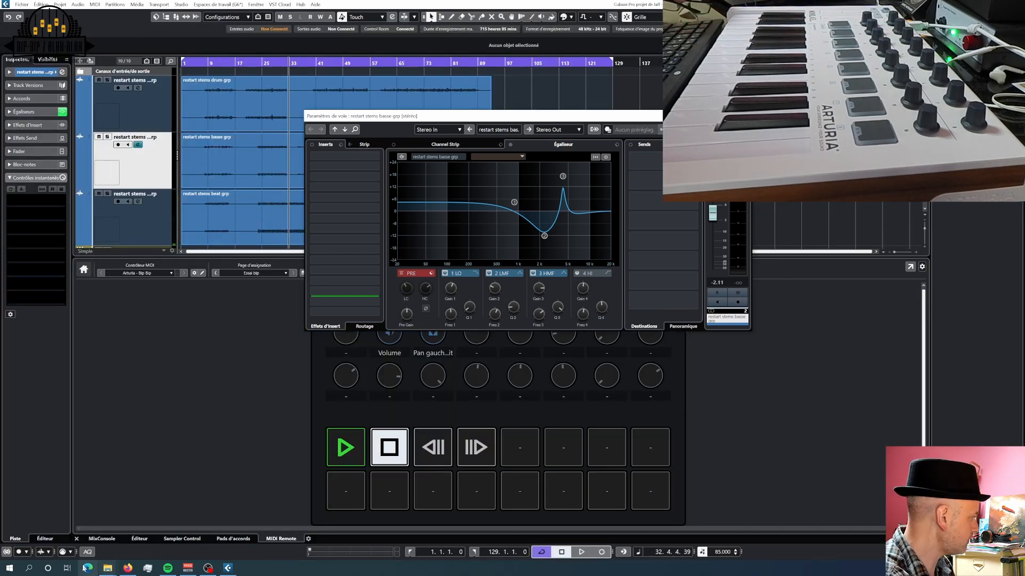
click(77, 539)
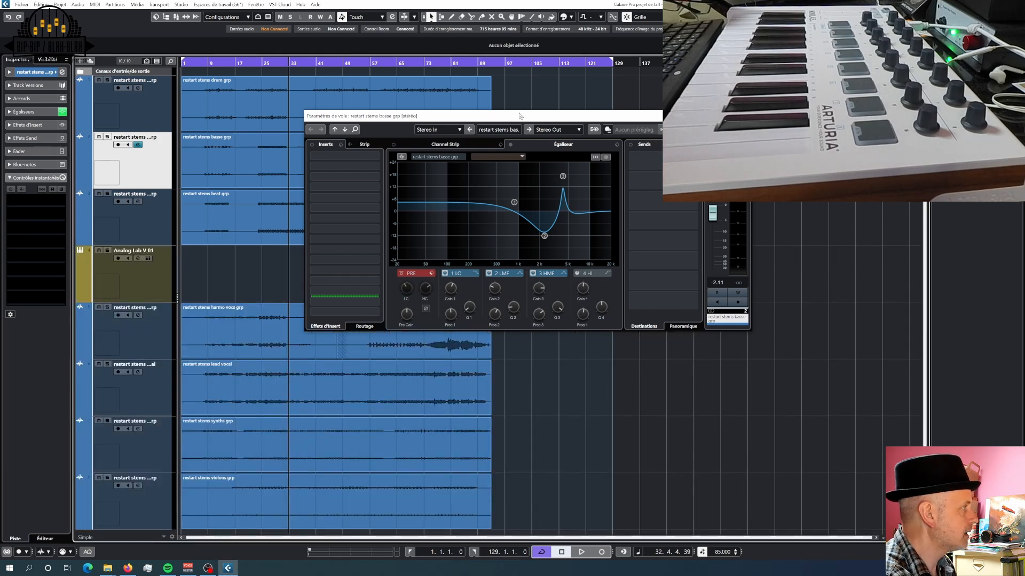
drag(520, 116, 632, 115)
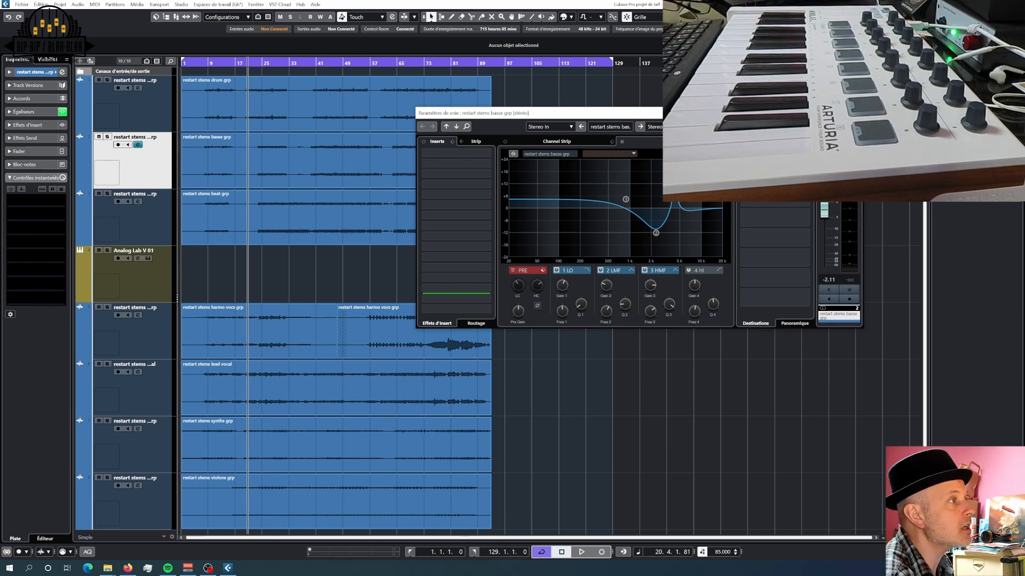
- Show the MIDI Remote lower zone and switch the mapping page to Default
key(ctrl+alt+b)
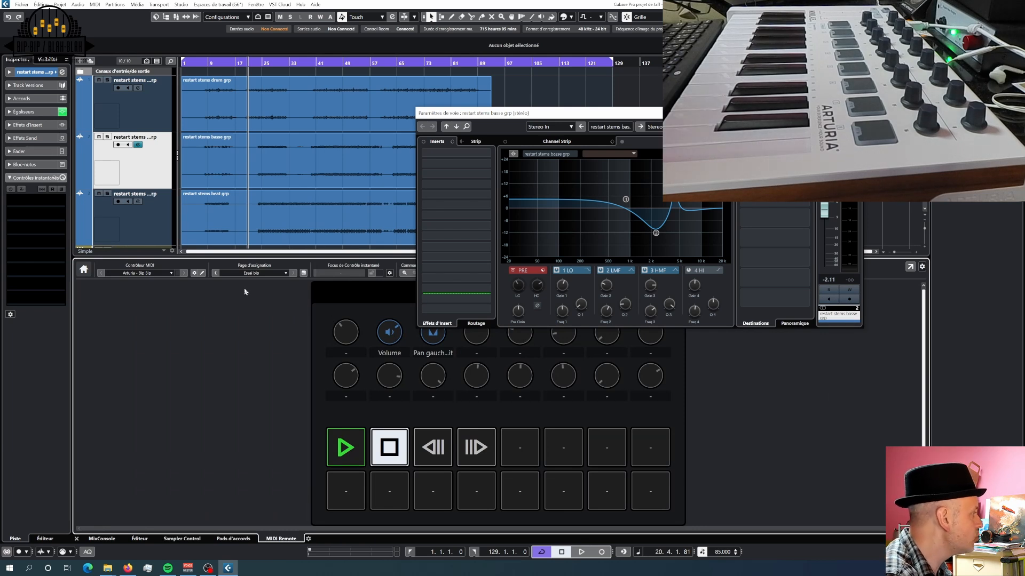
click(246, 273)
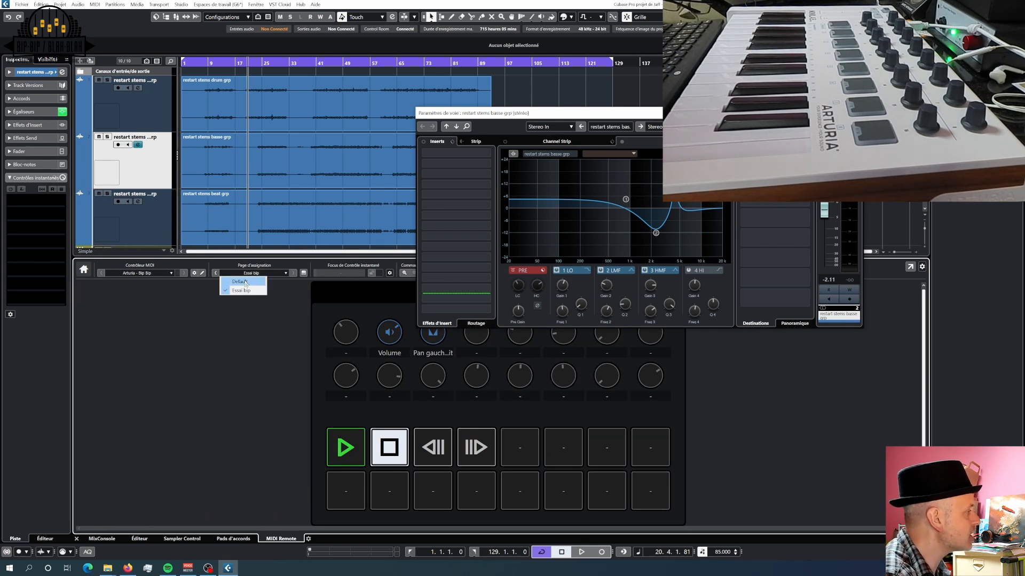
click(245, 282)
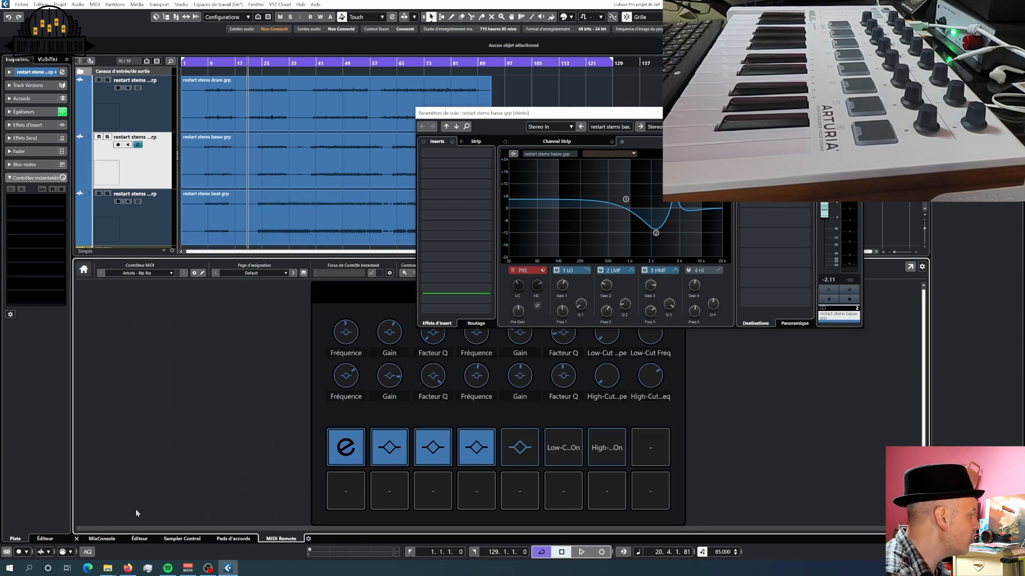
- View the MixConsole to test the EQ knobs on restart stems basse grp, and return to the project view
key(F3)
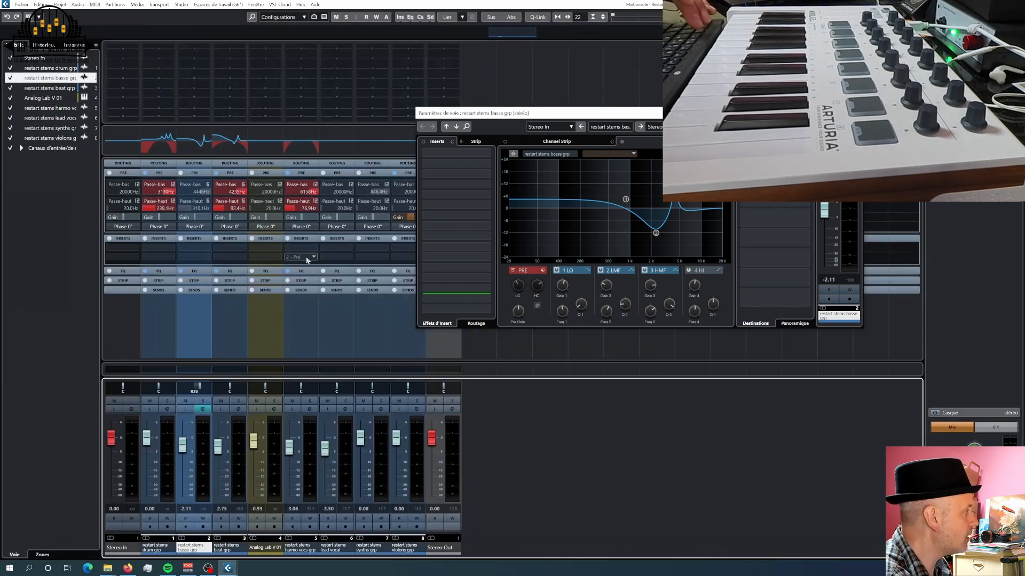
key(e)
key(e)
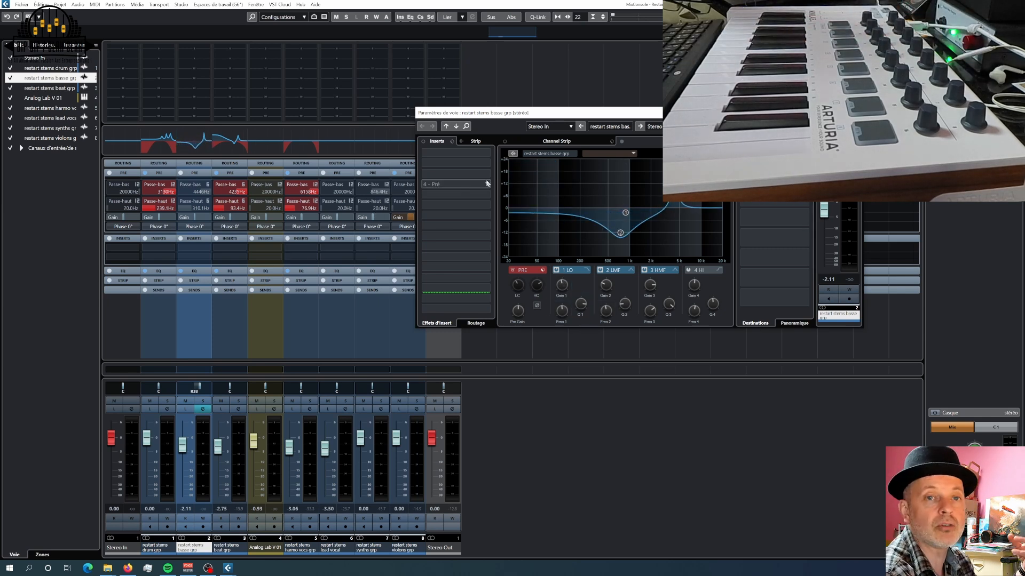
key(F3)
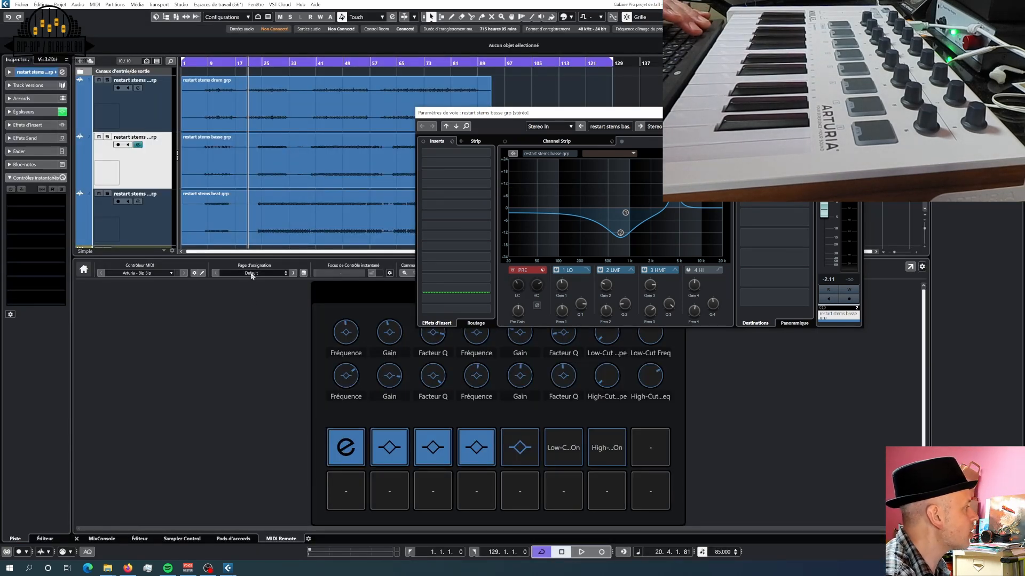
- Open the mapping assistant and assign the page action Activer "Essai bip" to the first pad of the lower row on the Default page
click(303, 273)
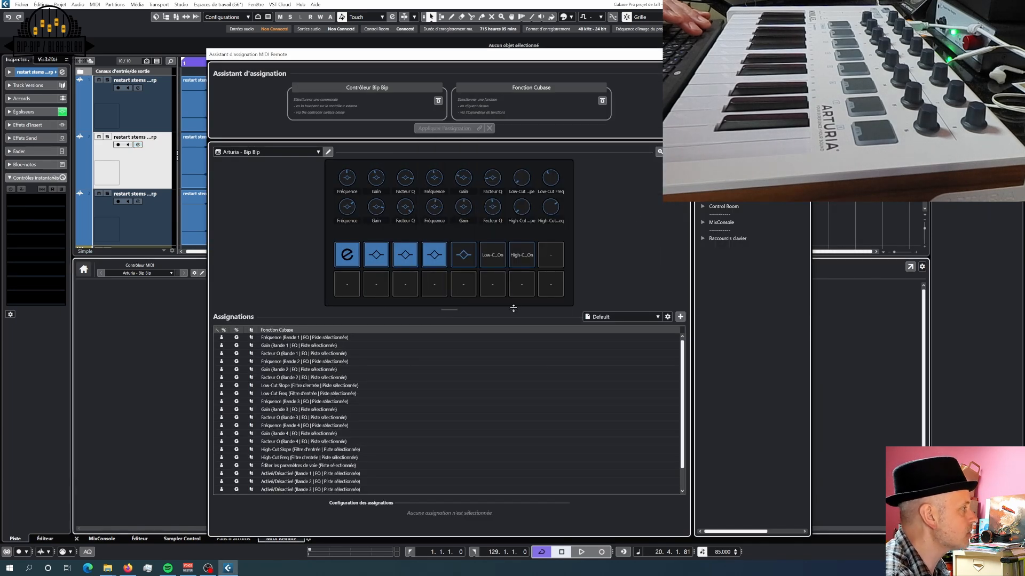
click(350, 286)
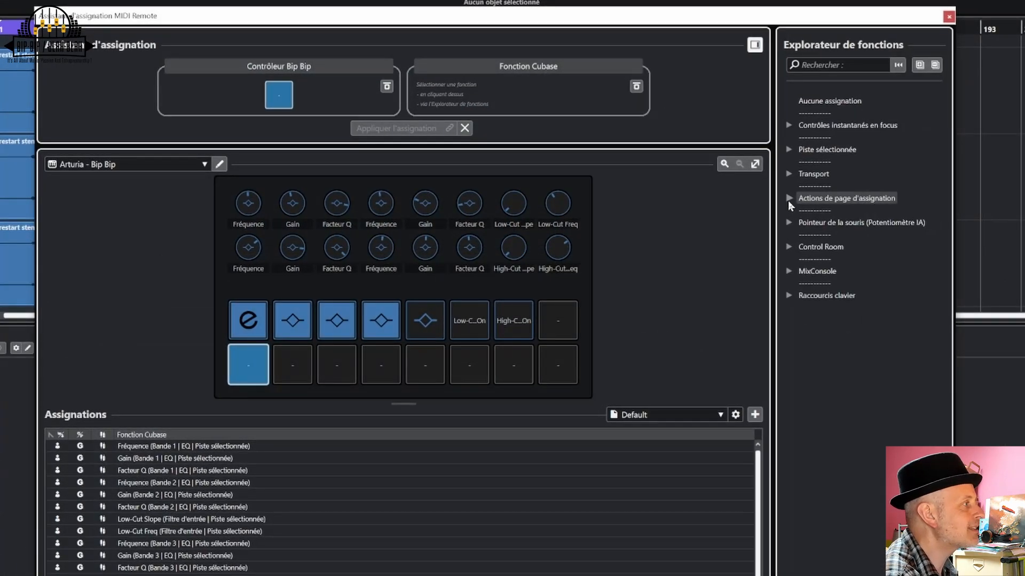
click(703, 176)
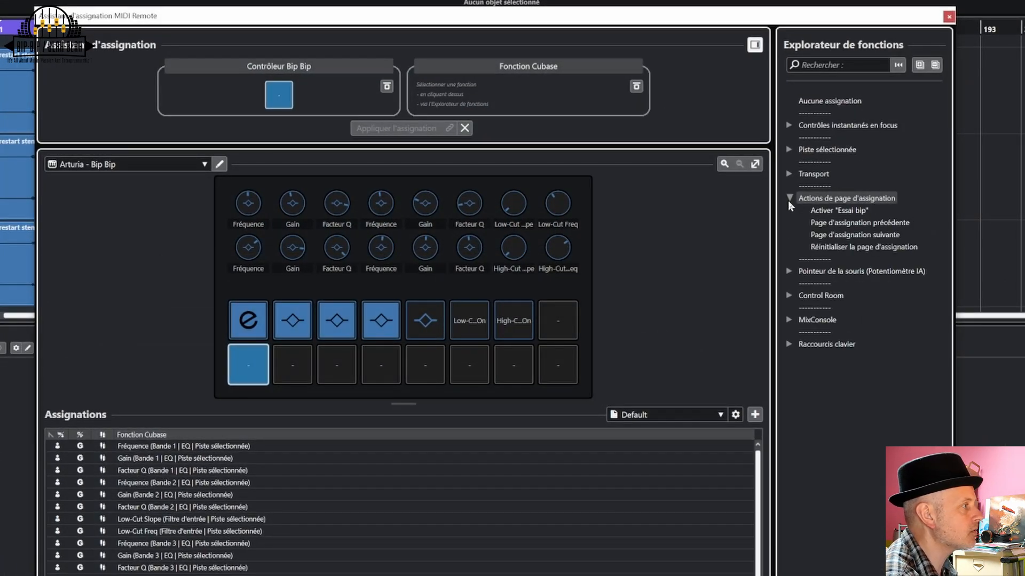
click(835, 211)
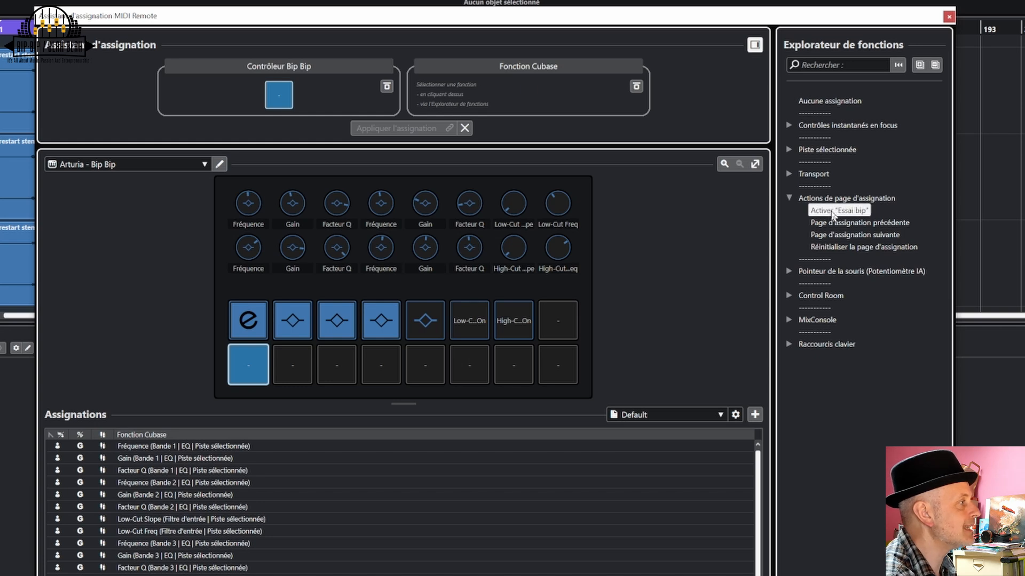
click(421, 129)
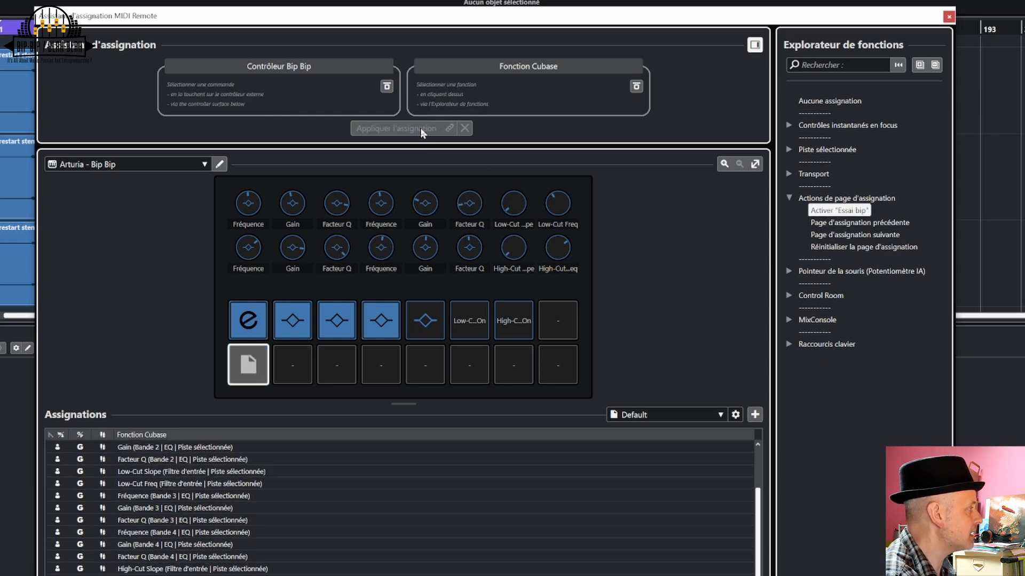
- Assign the page action Activer "Default" to the first lower-row pad on the Essai bip page, and close the mapping assistant
click(719, 415)
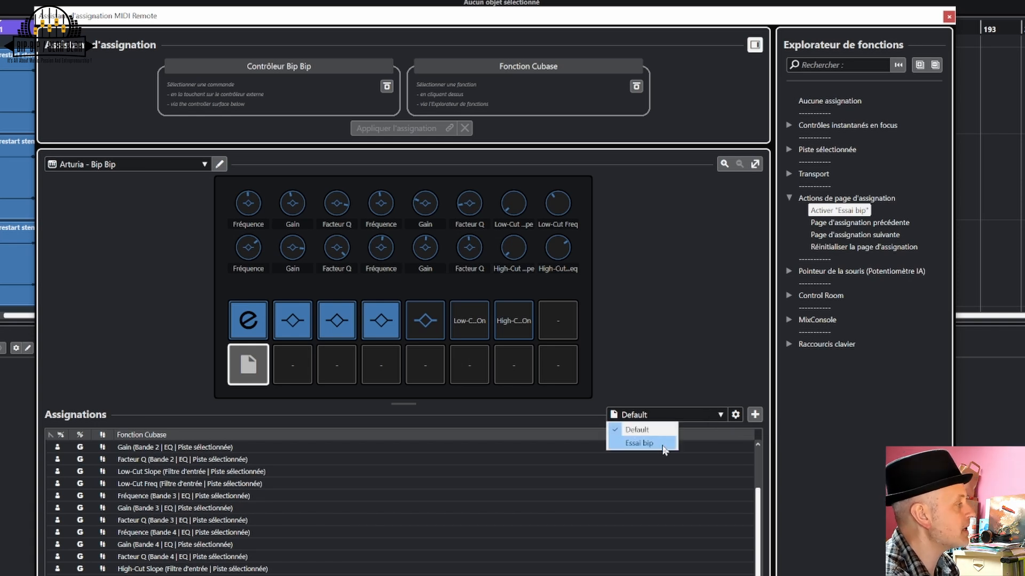
click(665, 448)
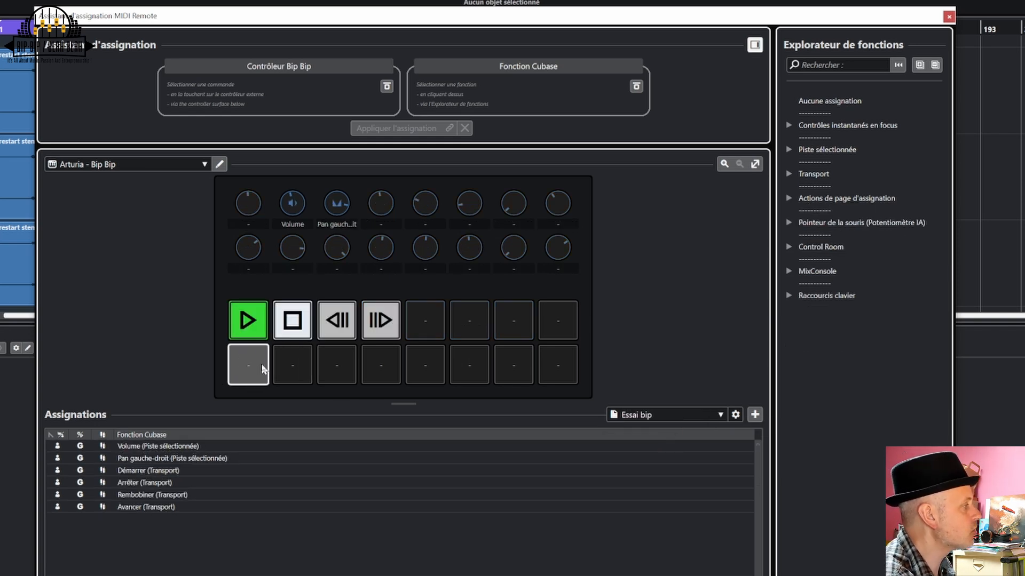
click(789, 198)
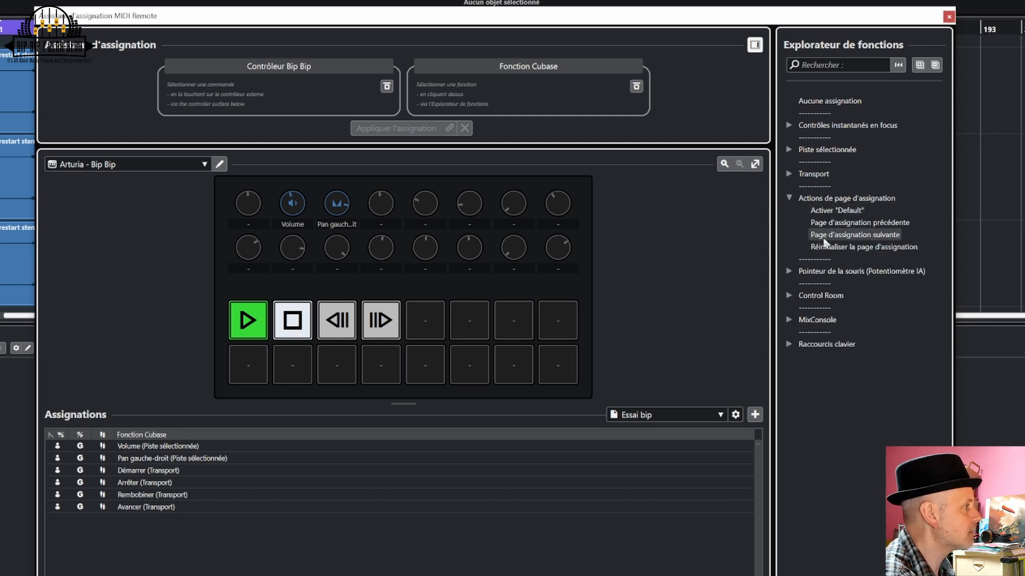
click(836, 210)
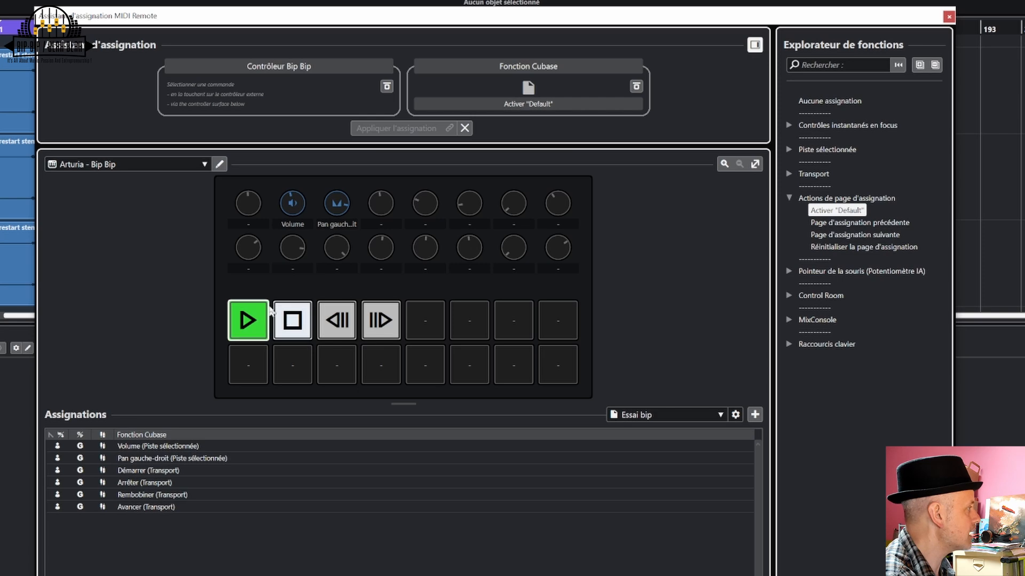
click(246, 370)
click(388, 131)
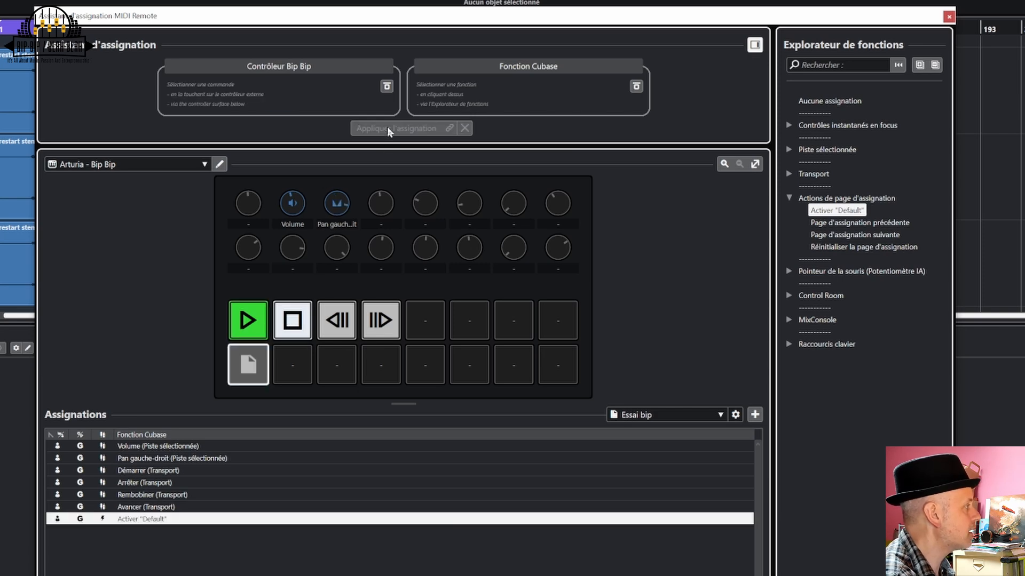
click(949, 17)
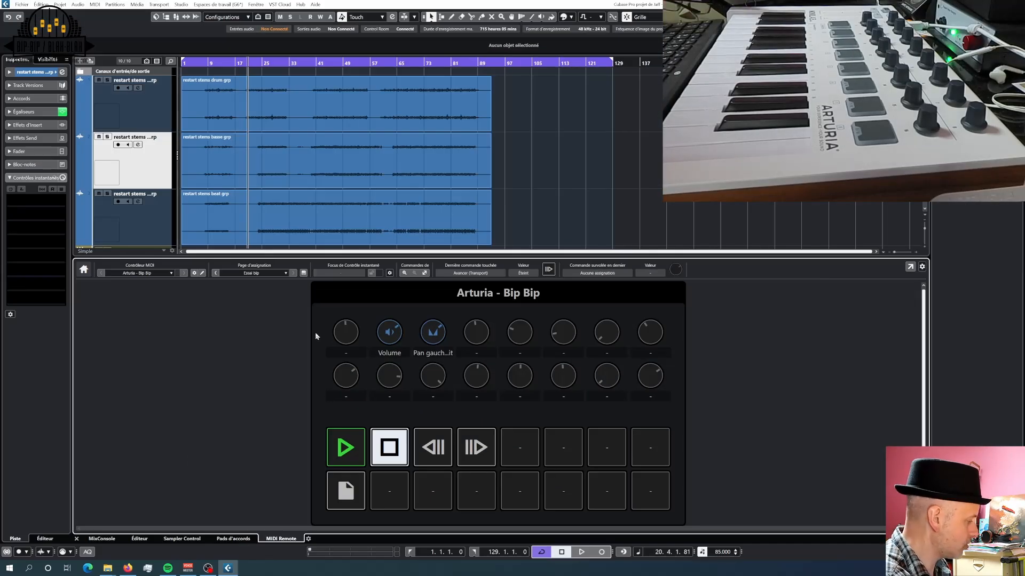
- Test the transport and page-switching pads with the MixConsole and with the lower zone hidden, checking the active mapping page in MIDI Remote
key(F3)
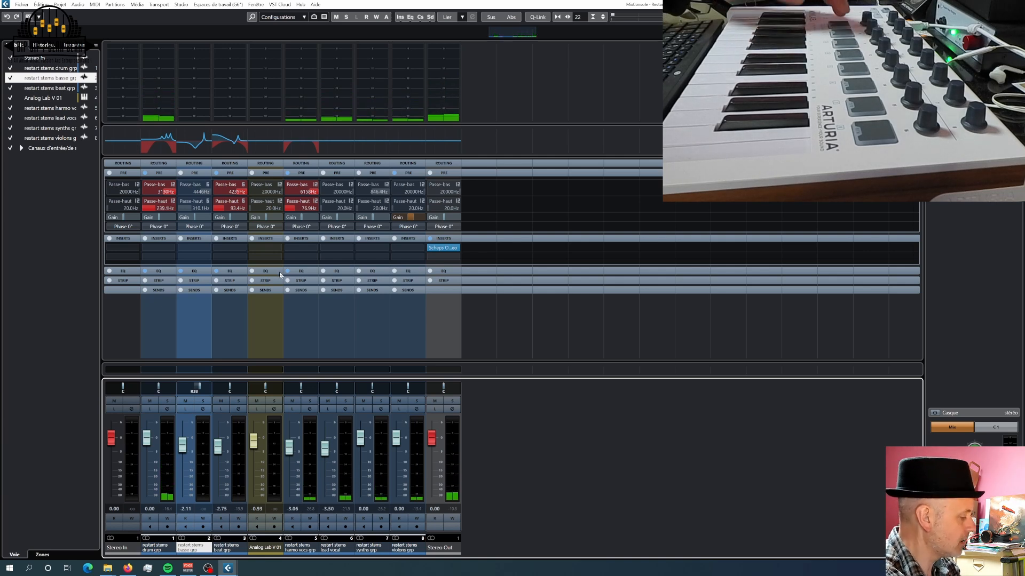
key(F3)
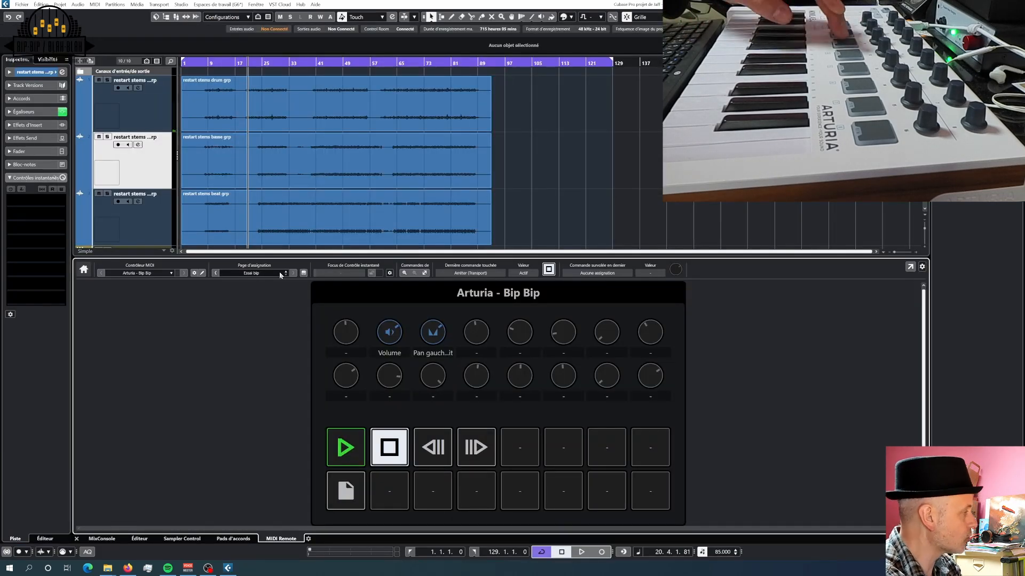
click(76, 539)
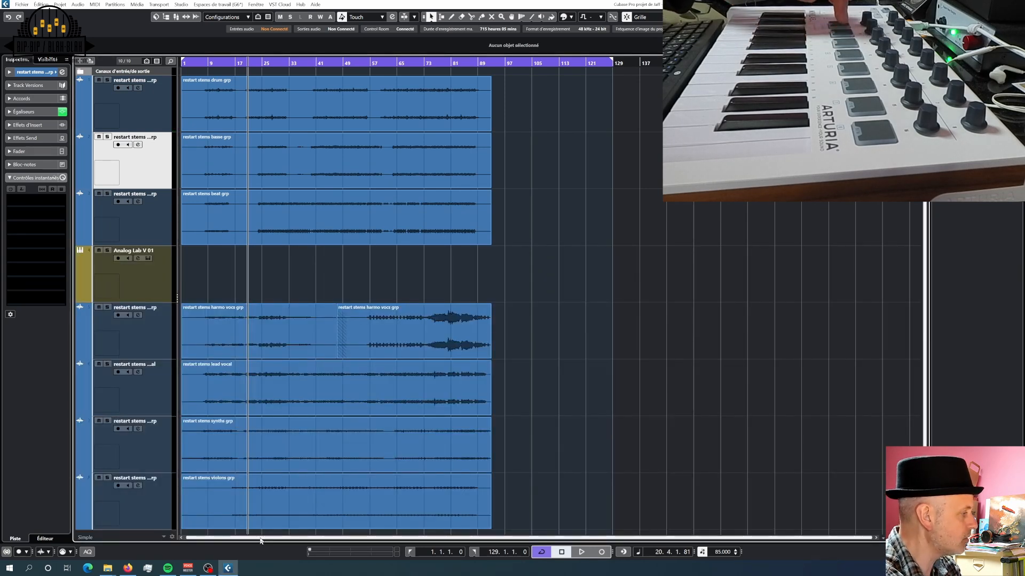
key(space)
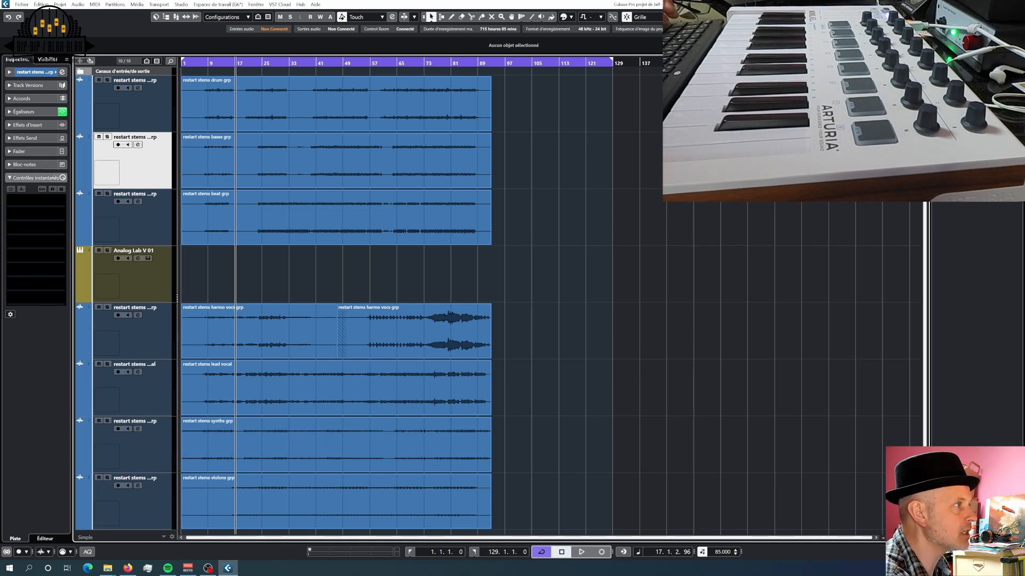
click(997, 17)
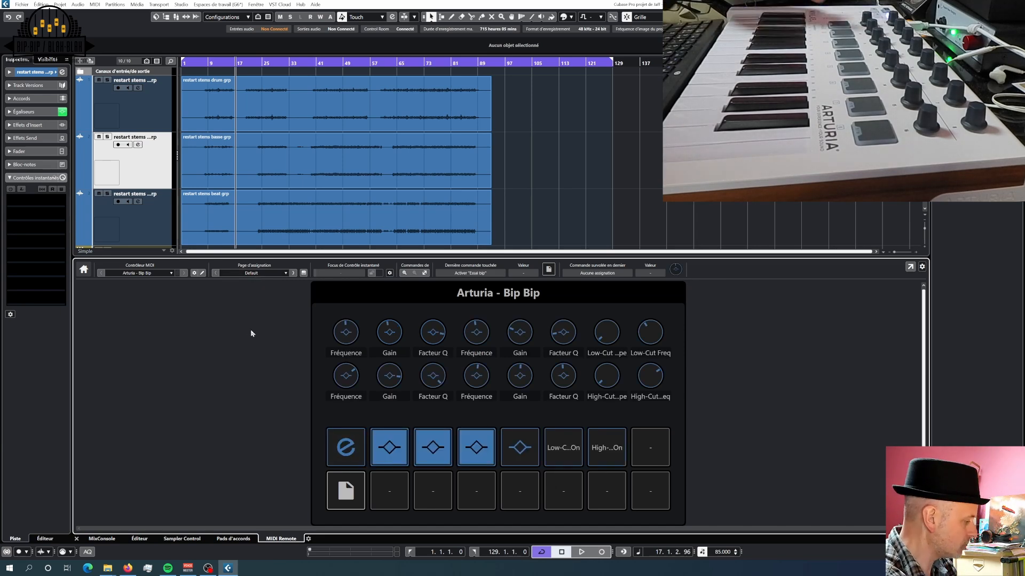
click(77, 539)
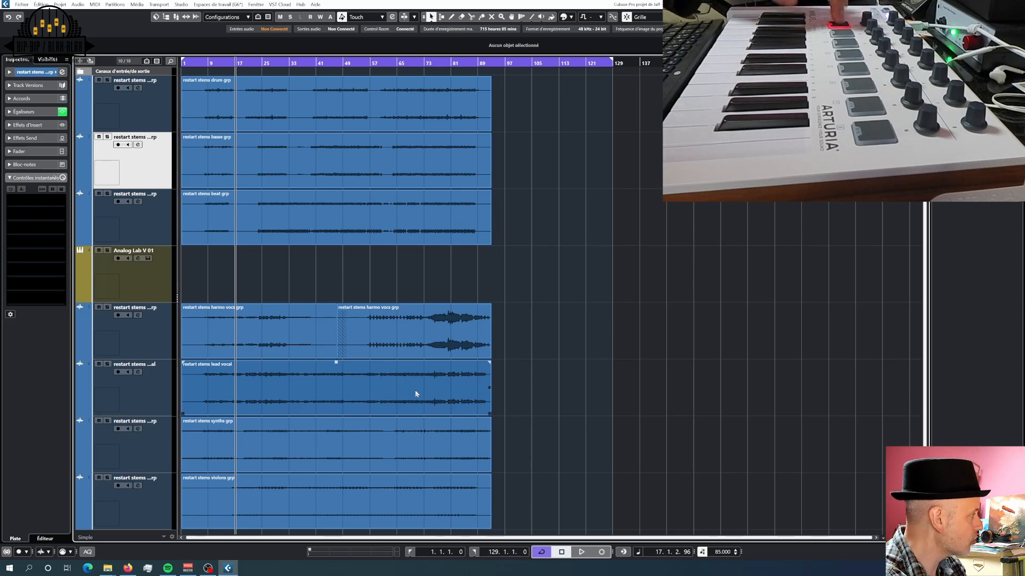
- Check the bass group's EQ in the MixConsole, return to the project with MIDI Remote shown, and close the channel settings window
key(F3)
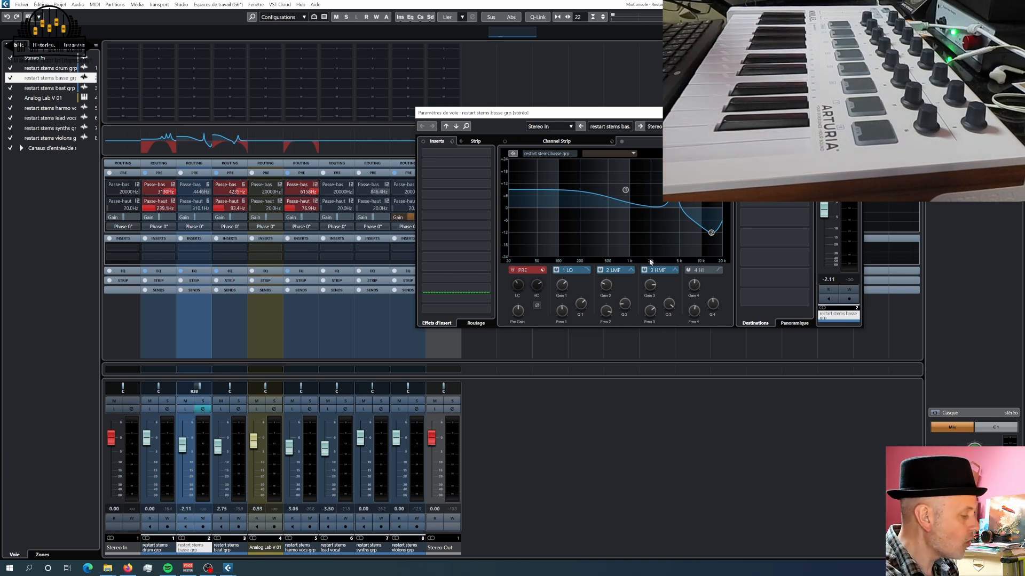
key(F3)
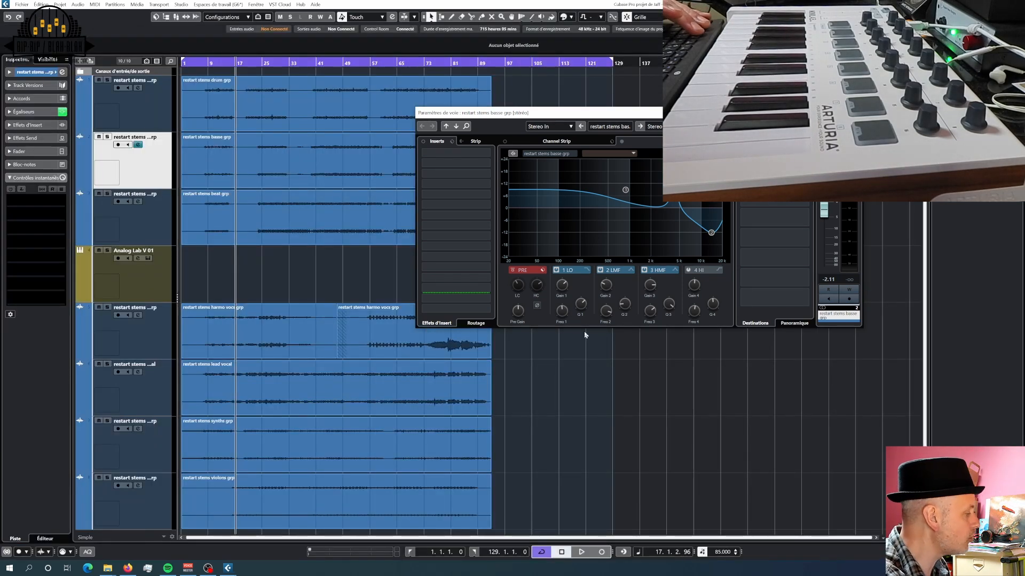
click(995, 17)
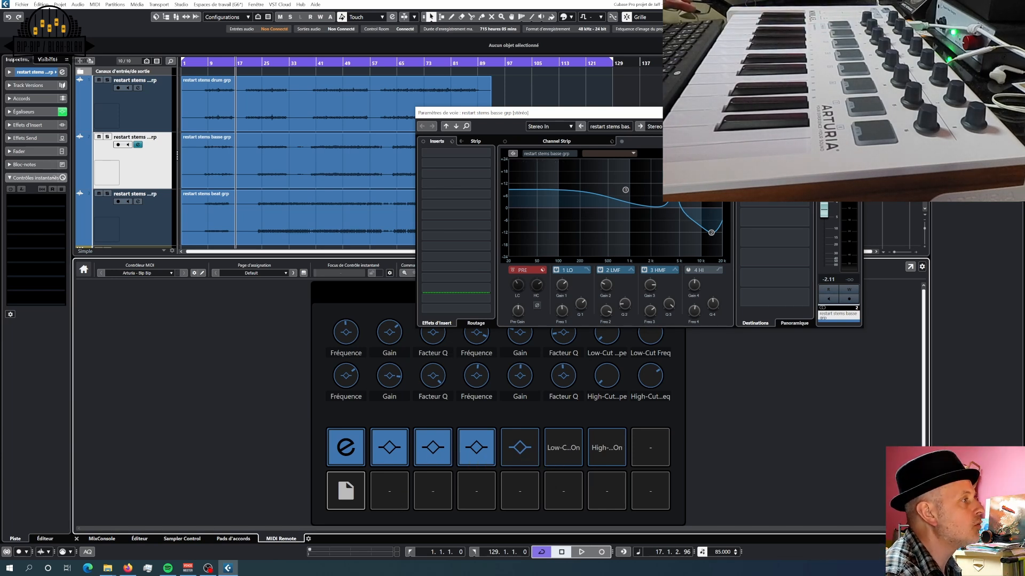
click(853, 113)
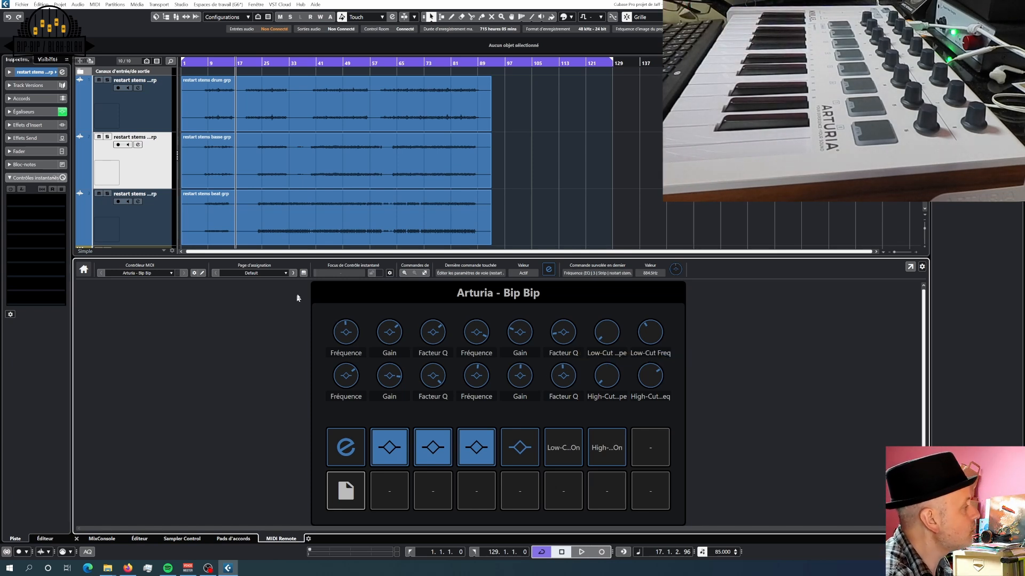
- Open the mapping assistant on the Default page and examine the Raccourcis clavier categories in the function explorer
click(304, 273)
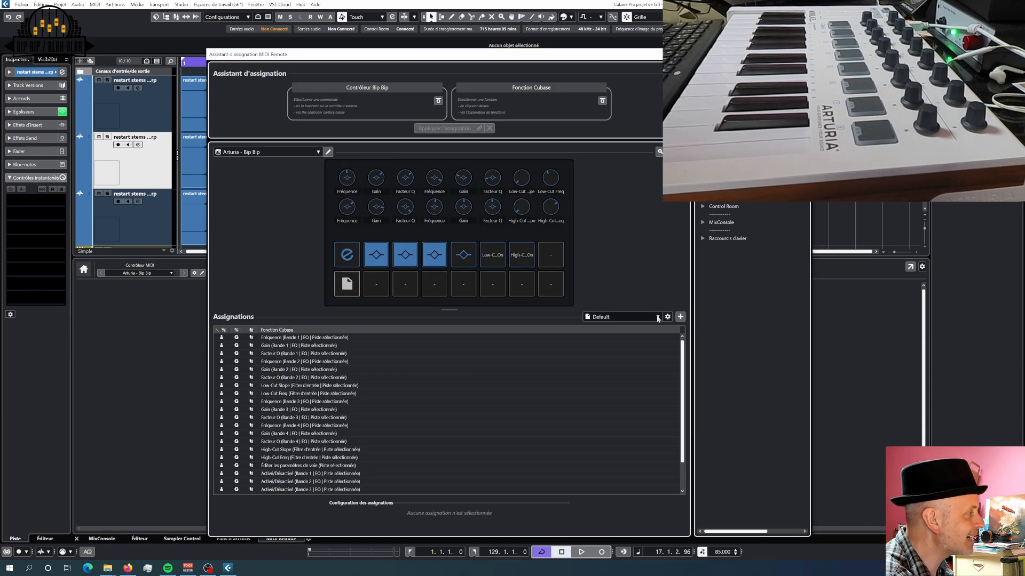
click(658, 319)
click(622, 336)
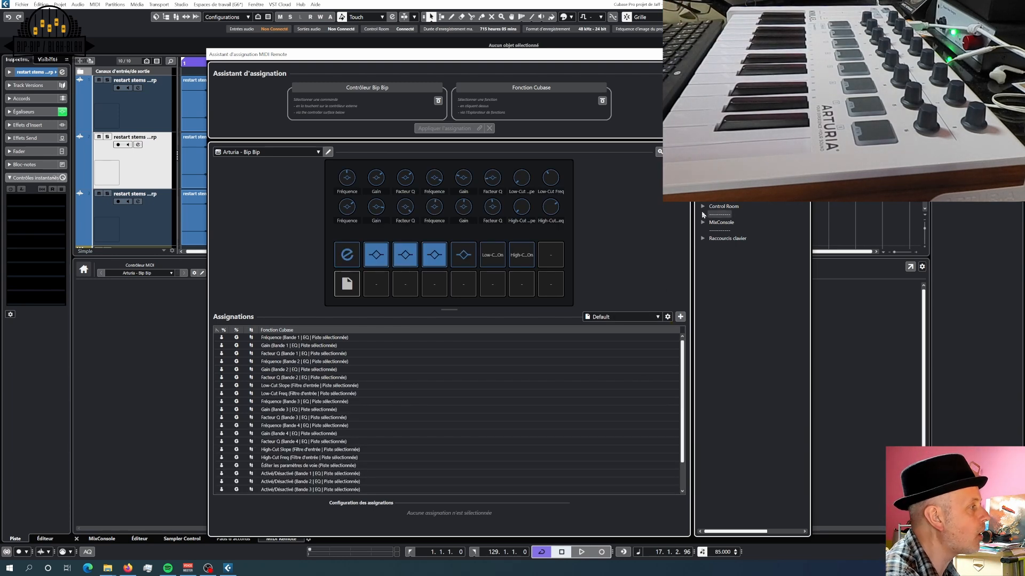
click(702, 238)
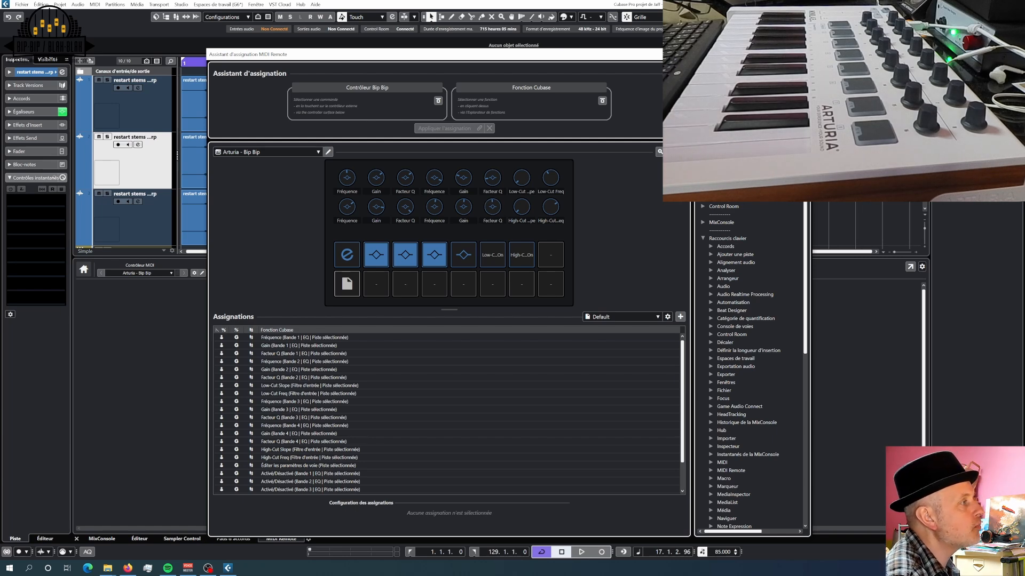
click(800, 55)
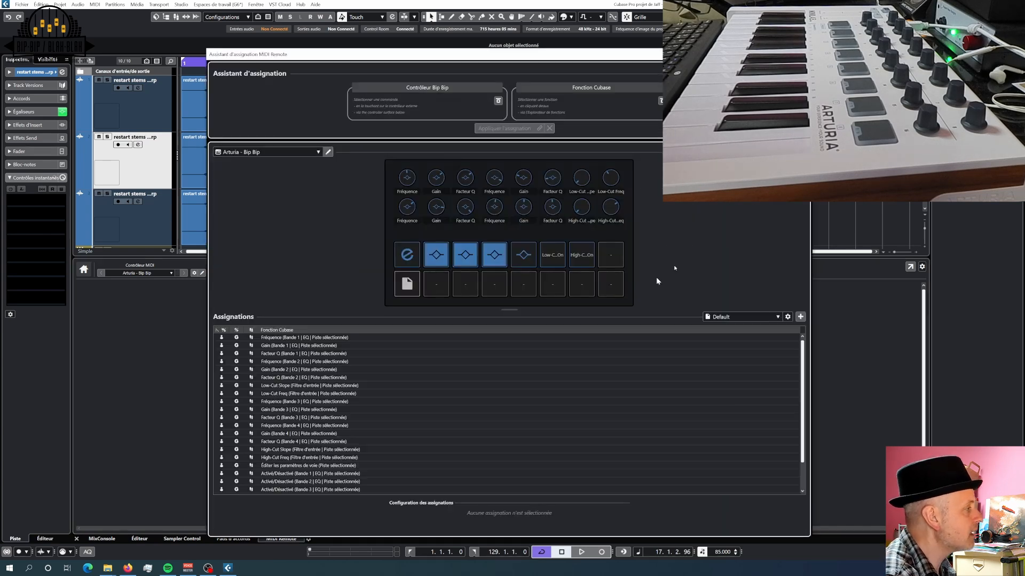
- Add a new mapping page named Quick CC
click(679, 317)
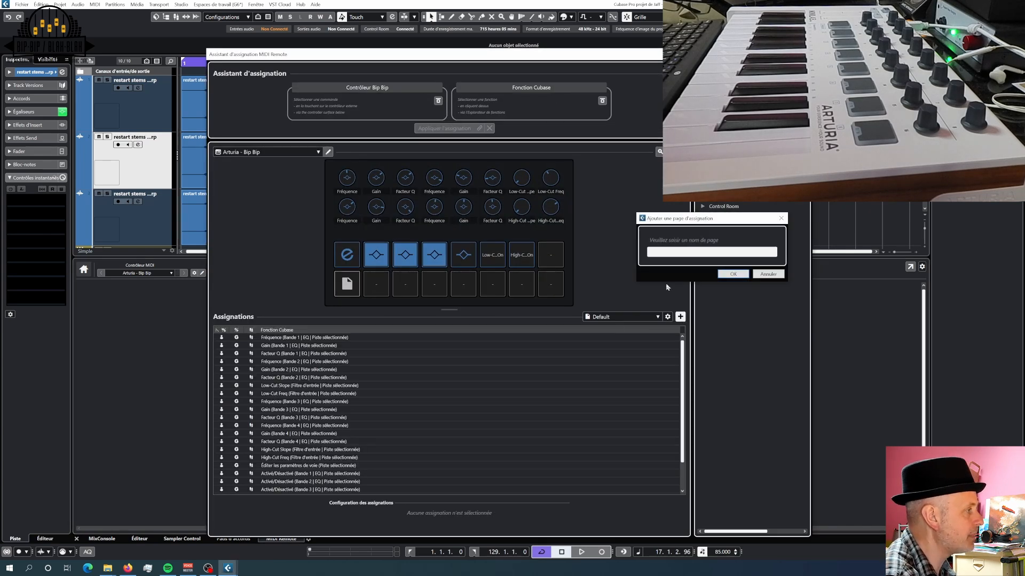
text(Quick CC)
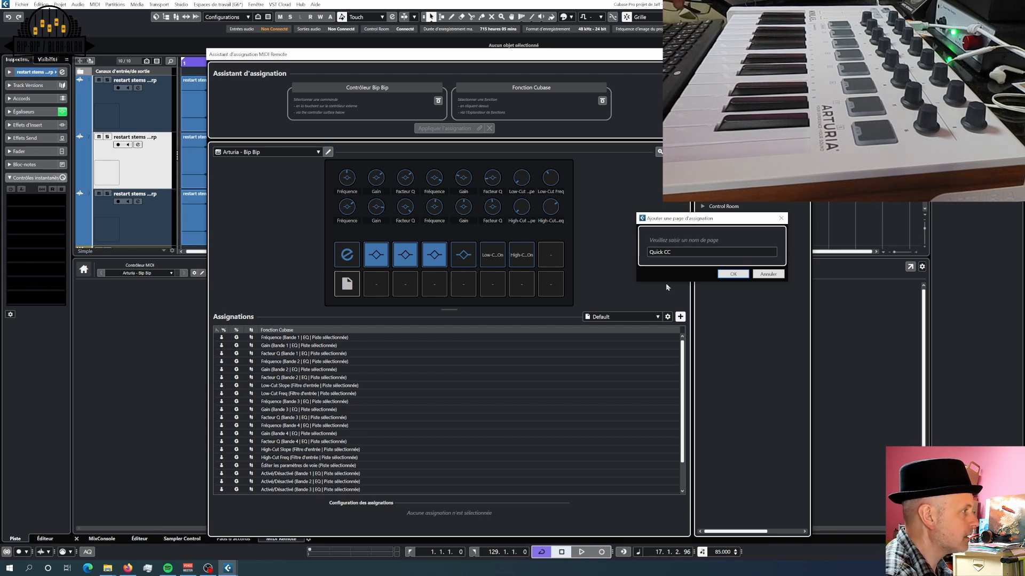
click(725, 273)
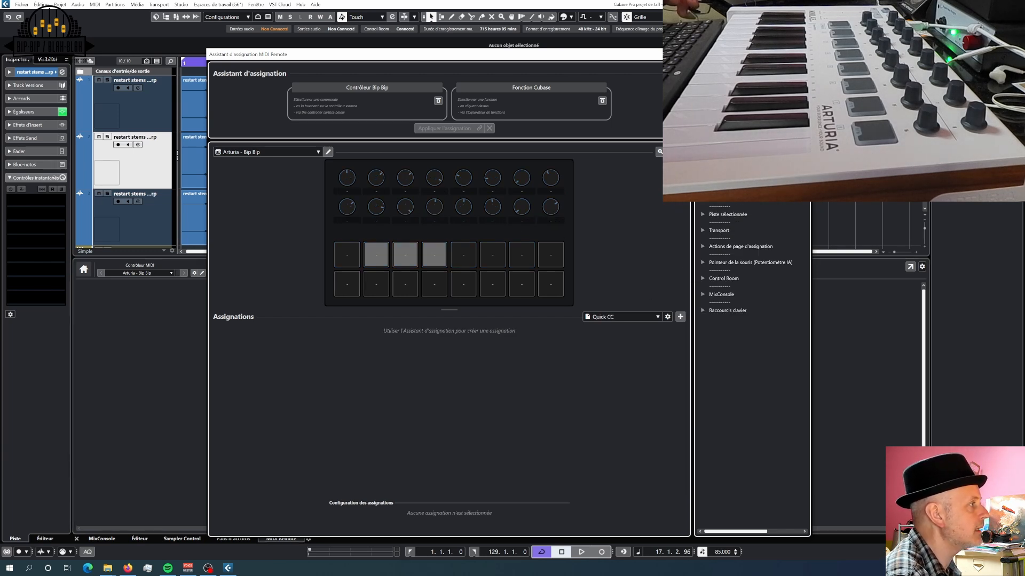
- Assign the first four upper-row knobs to the focus quick controls QC 1 to QC 4 on the Quick CC page
click(722, 143)
click(347, 177)
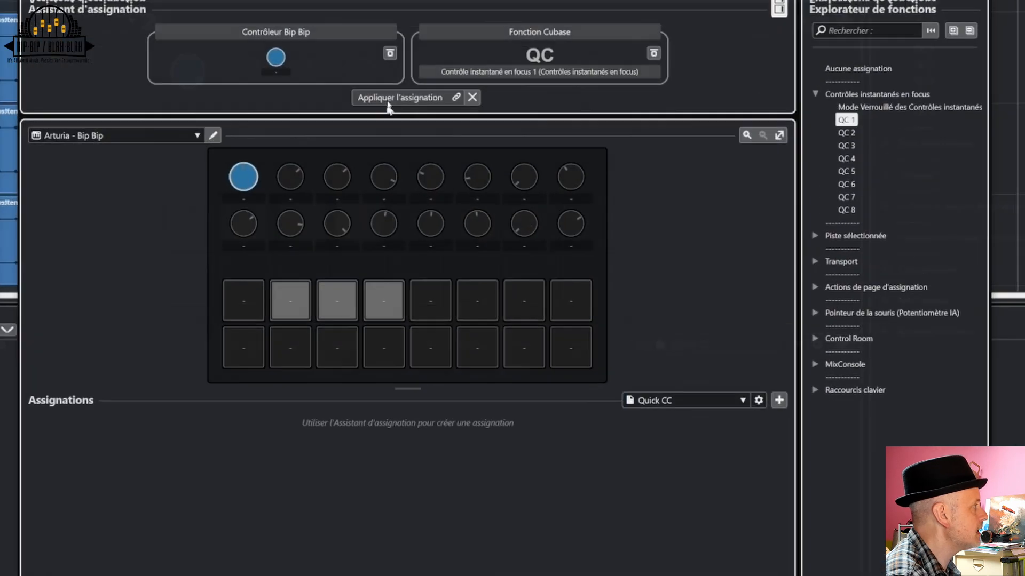
click(395, 99)
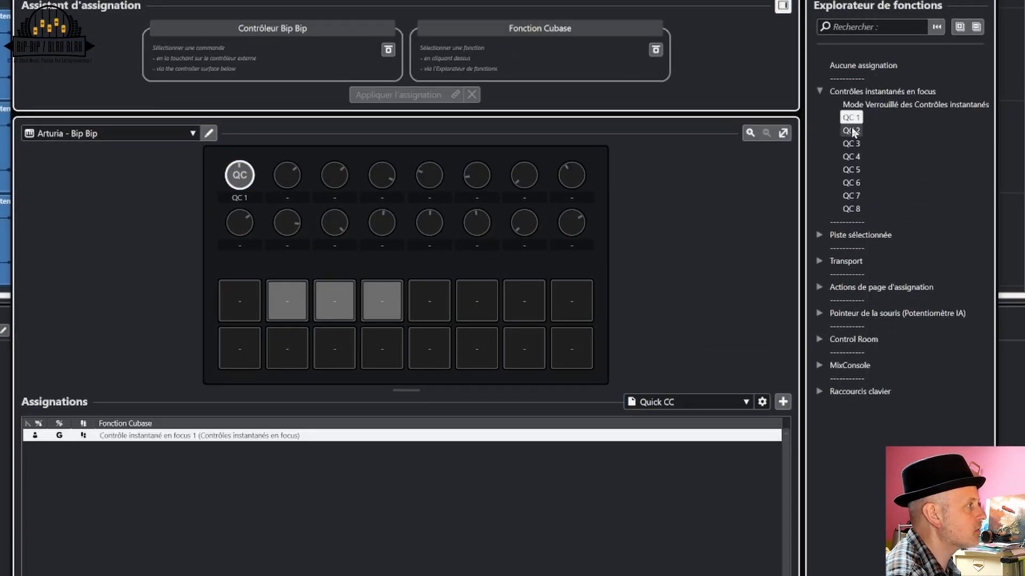
click(852, 131)
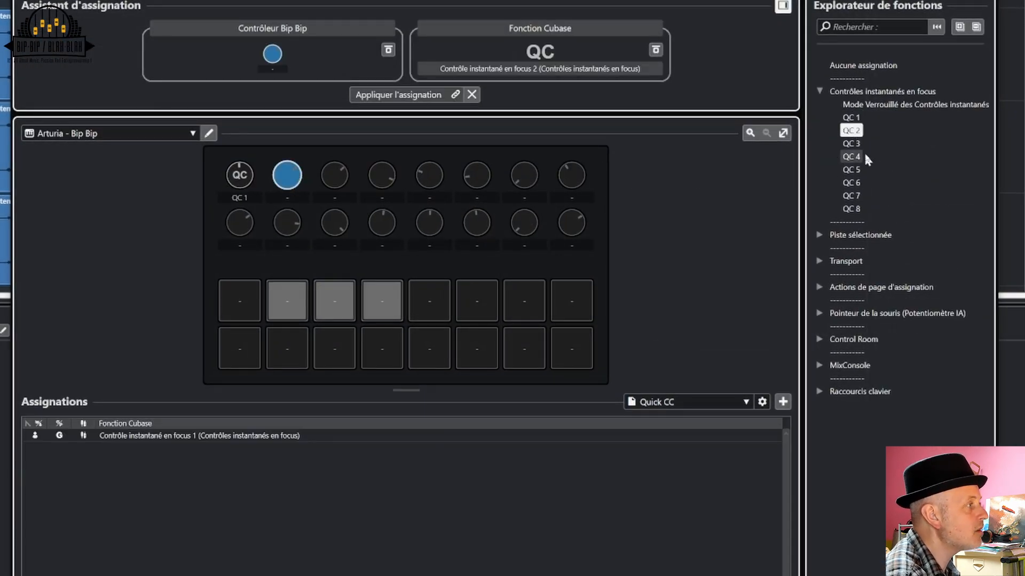
click(404, 99)
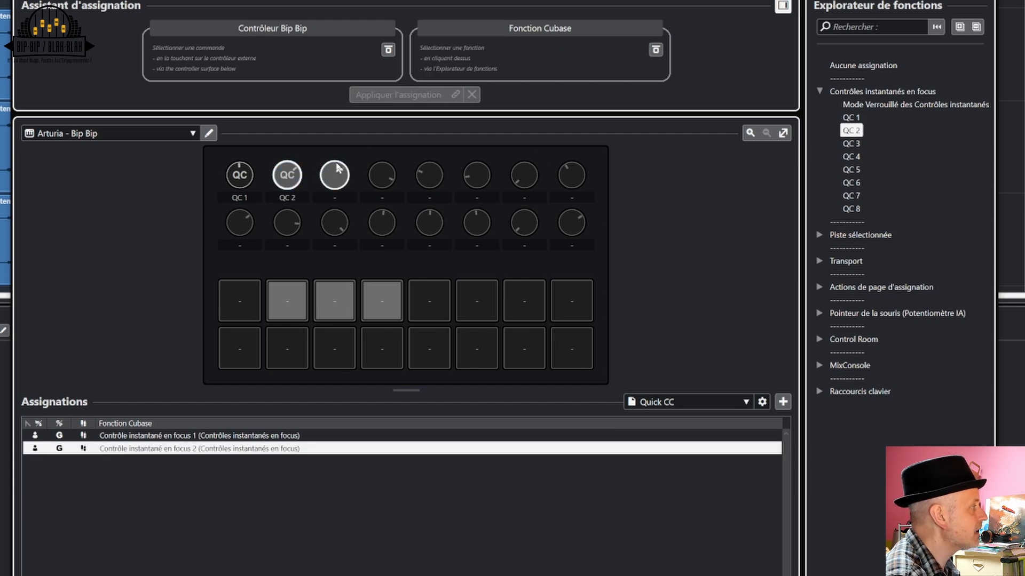
click(851, 144)
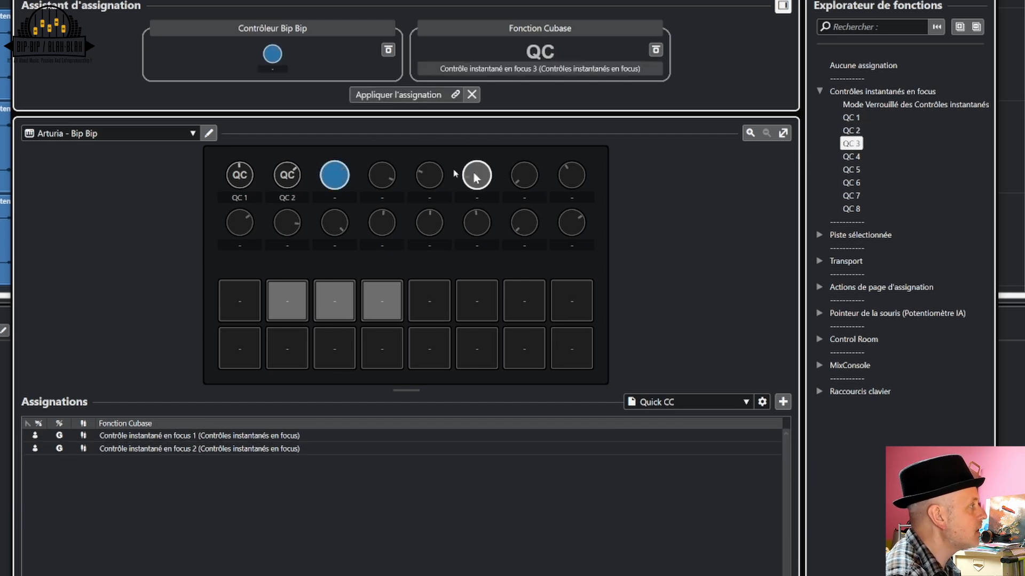
click(388, 95)
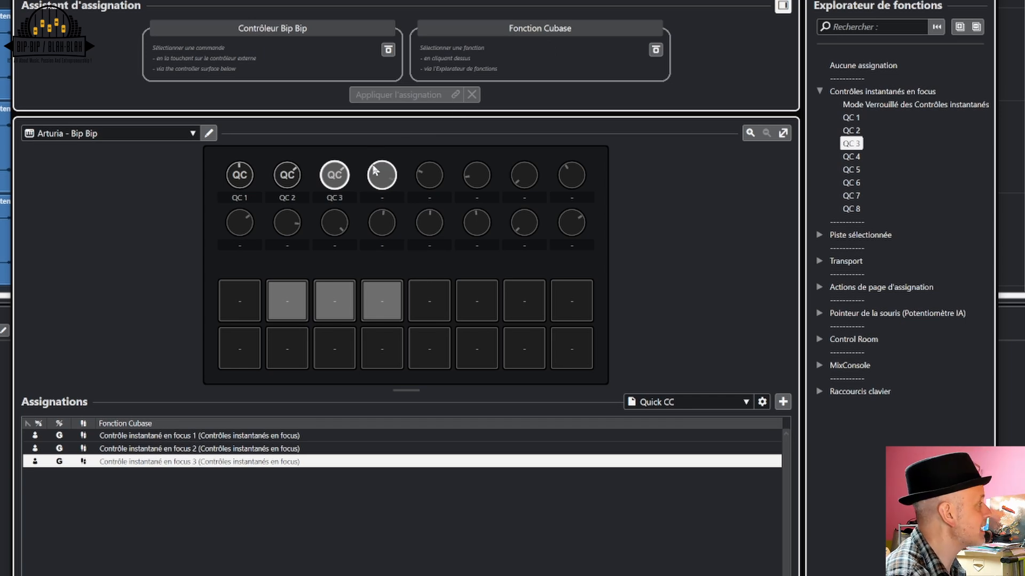
click(395, 177)
click(848, 158)
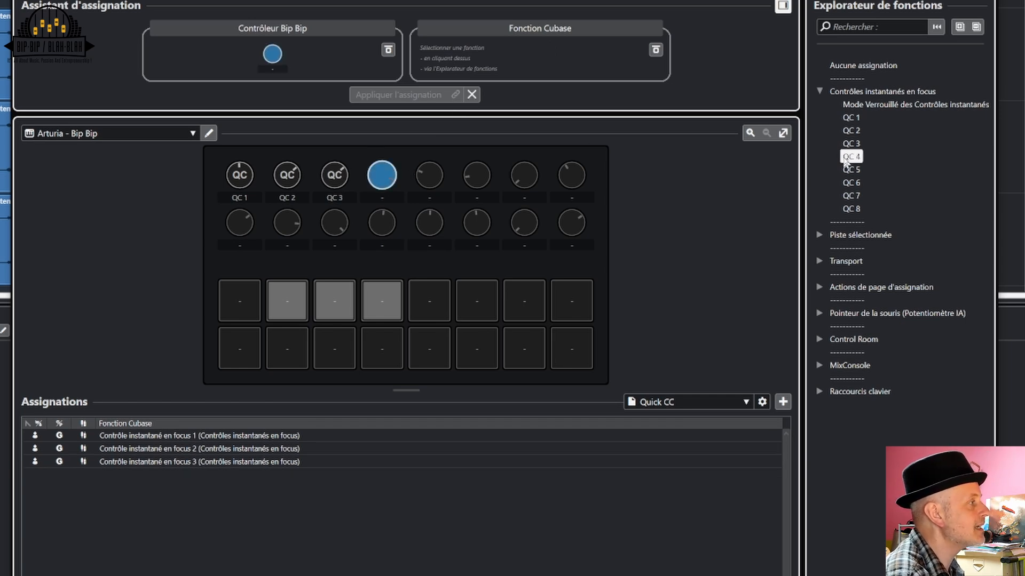
click(421, 96)
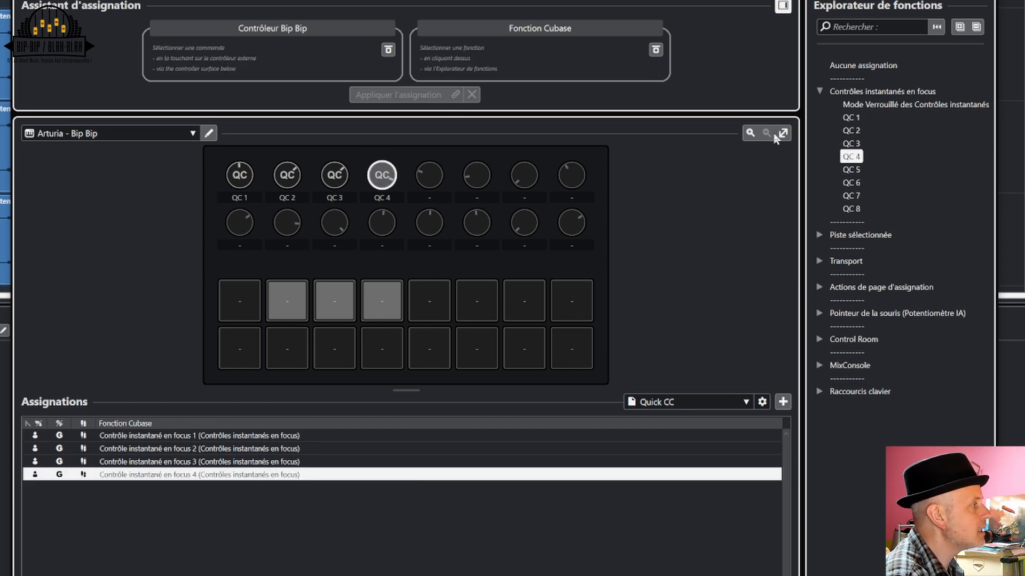
- Assign upper-row knobs five to eight to the focus quick controls QC 5 to QC 8 on the Quick CC page
click(437, 179)
click(849, 169)
click(425, 96)
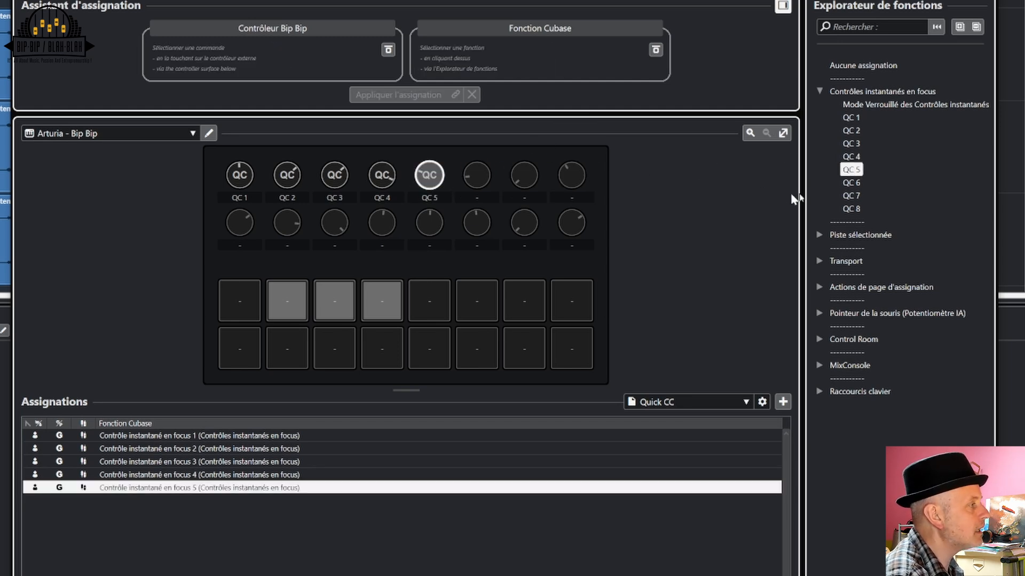
click(851, 184)
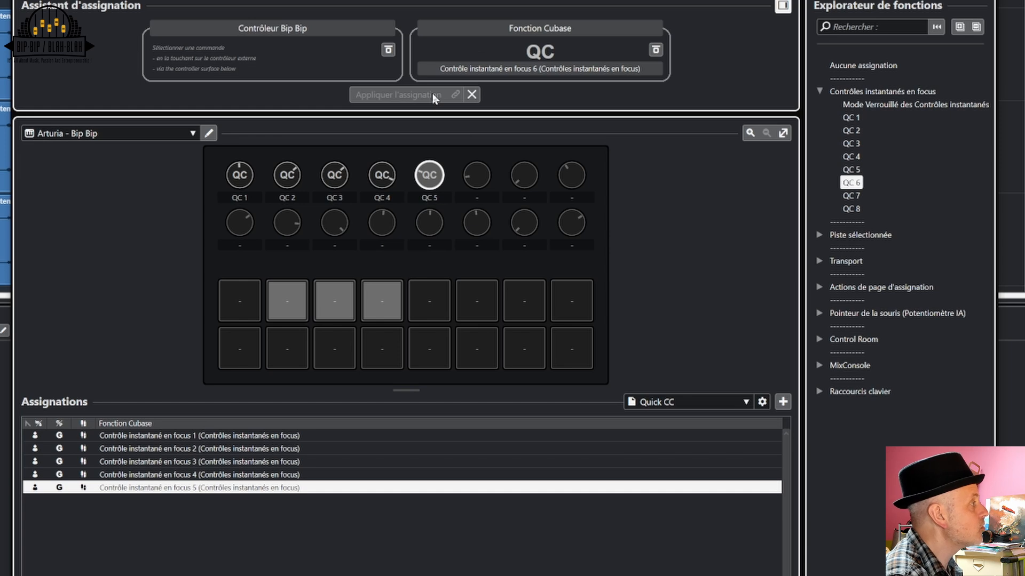
click(474, 176)
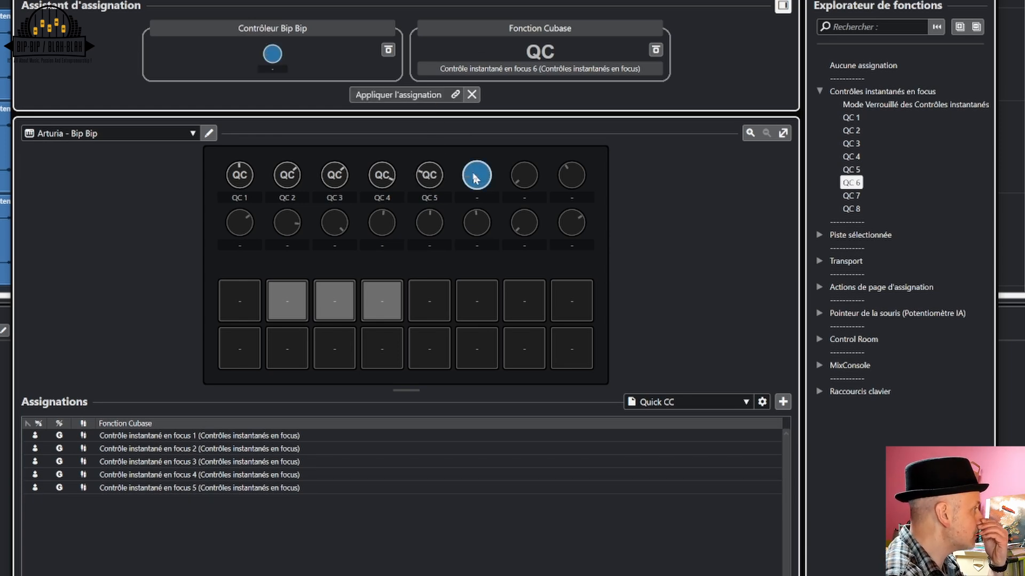
click(419, 97)
click(852, 196)
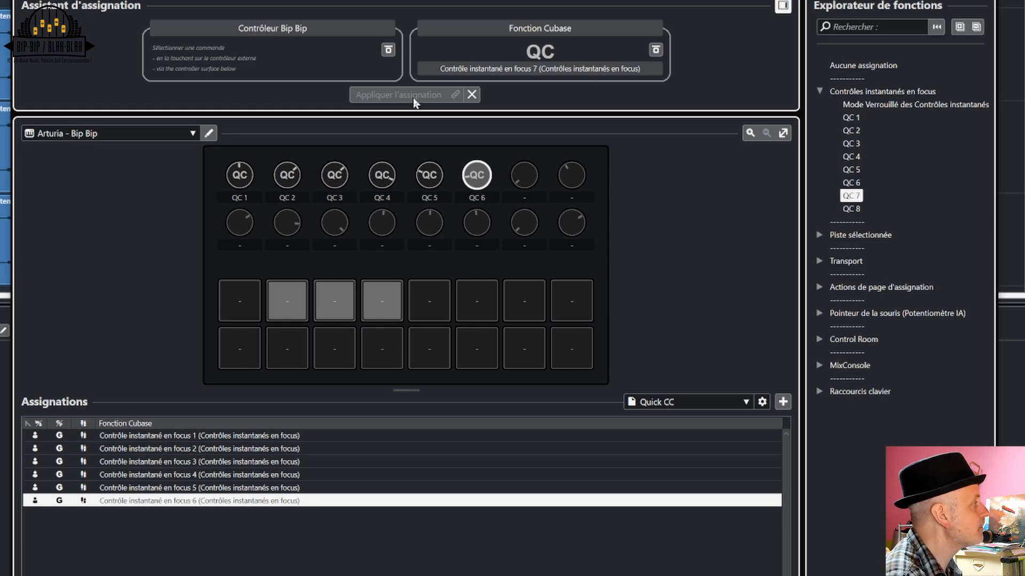
click(520, 172)
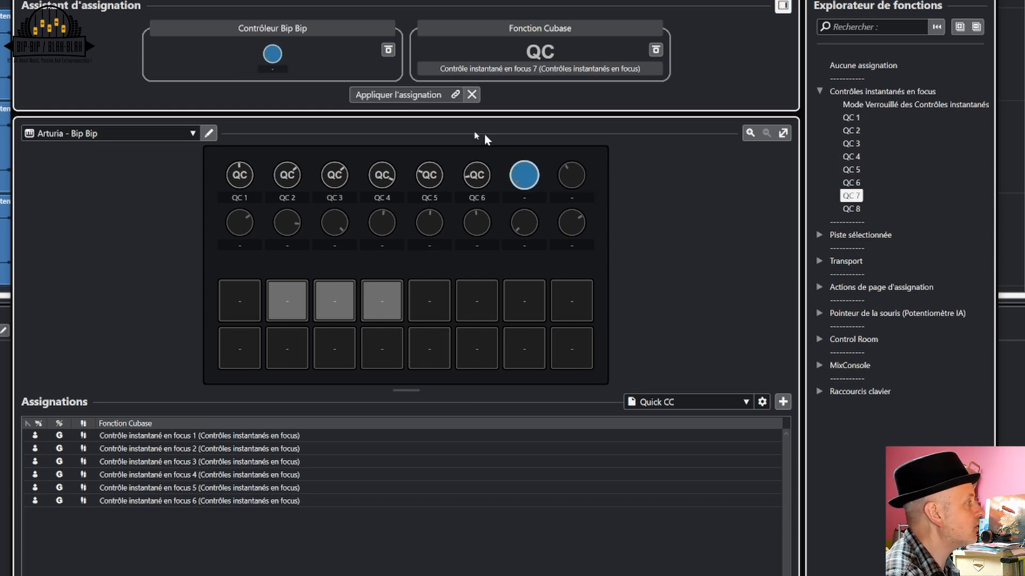
click(389, 100)
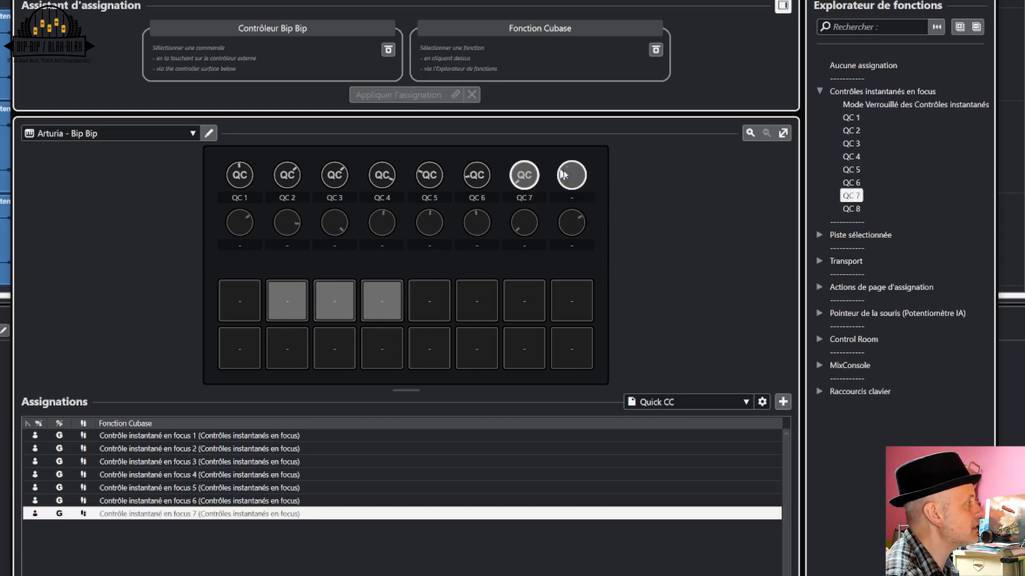
click(835, 210)
click(575, 174)
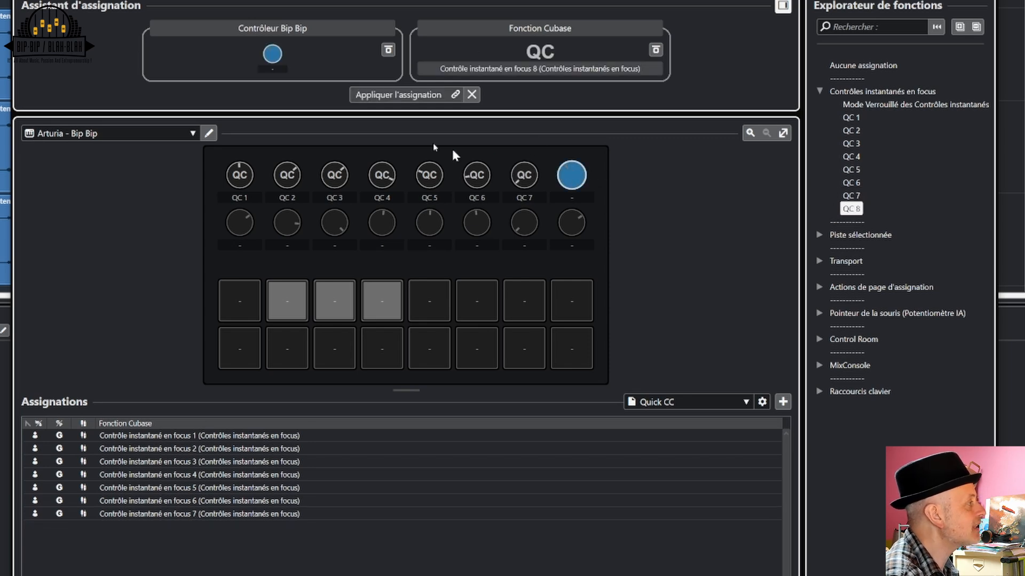
click(423, 99)
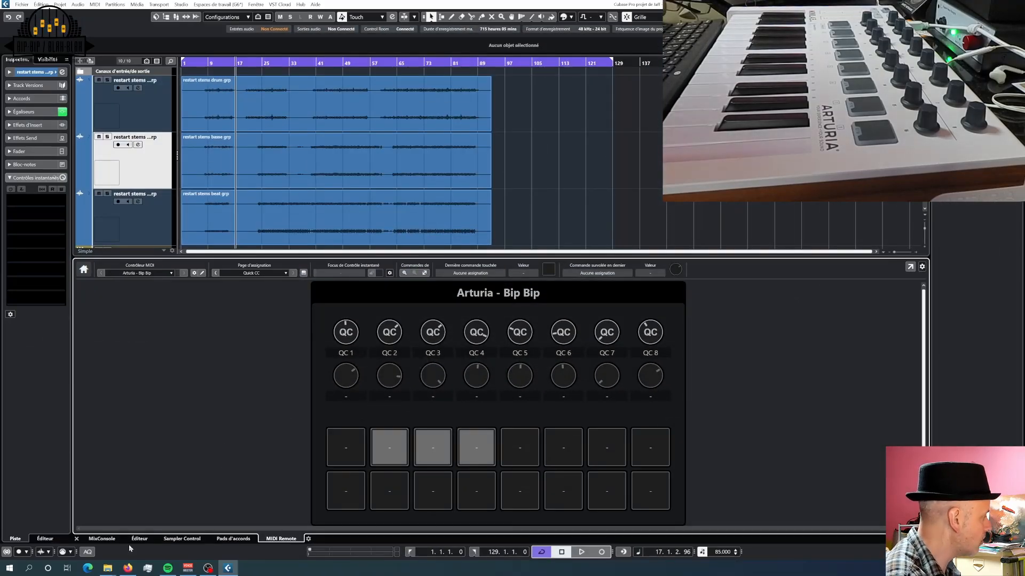
- Hide the lower zone, open the MixConsole and load a Compressor in the bass group's first insert slot, moving its window clear
click(77, 538)
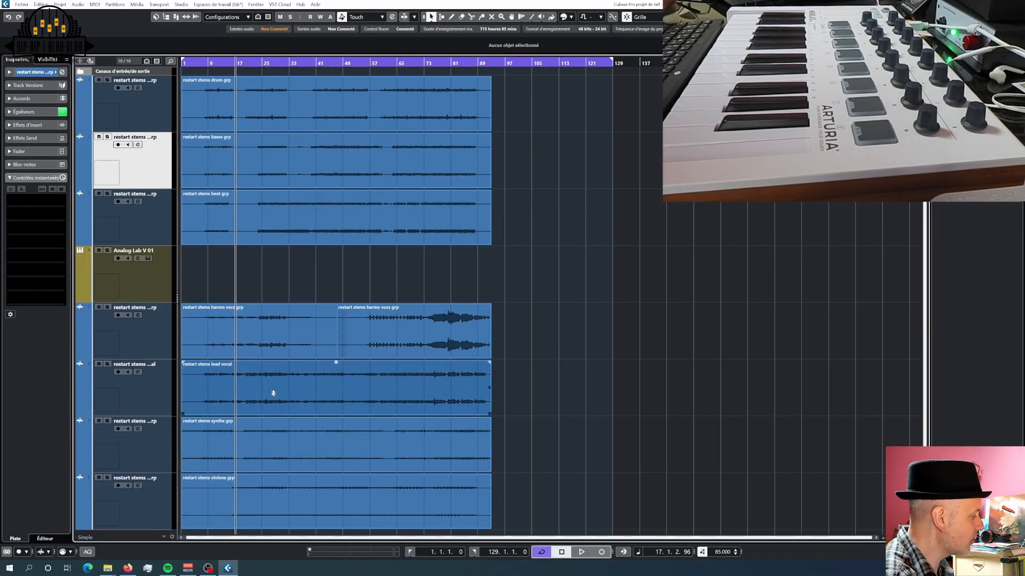
key(F3)
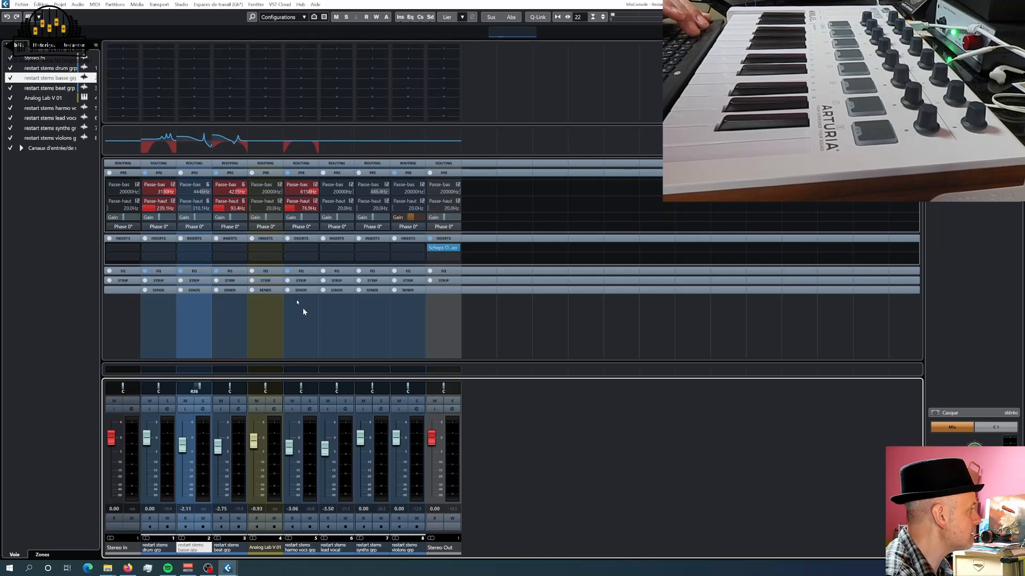
click(205, 248)
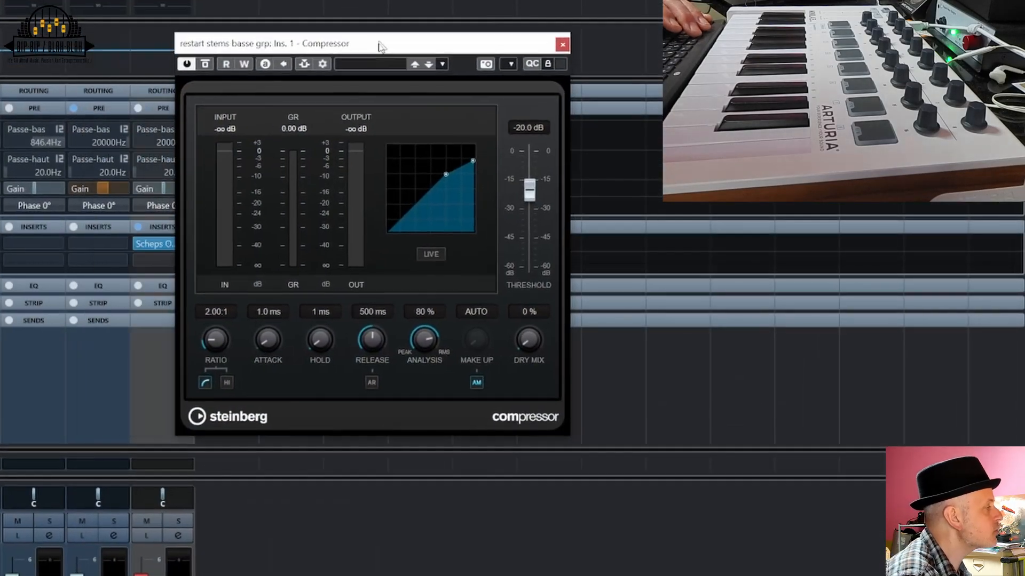
drag(380, 41, 416, 83)
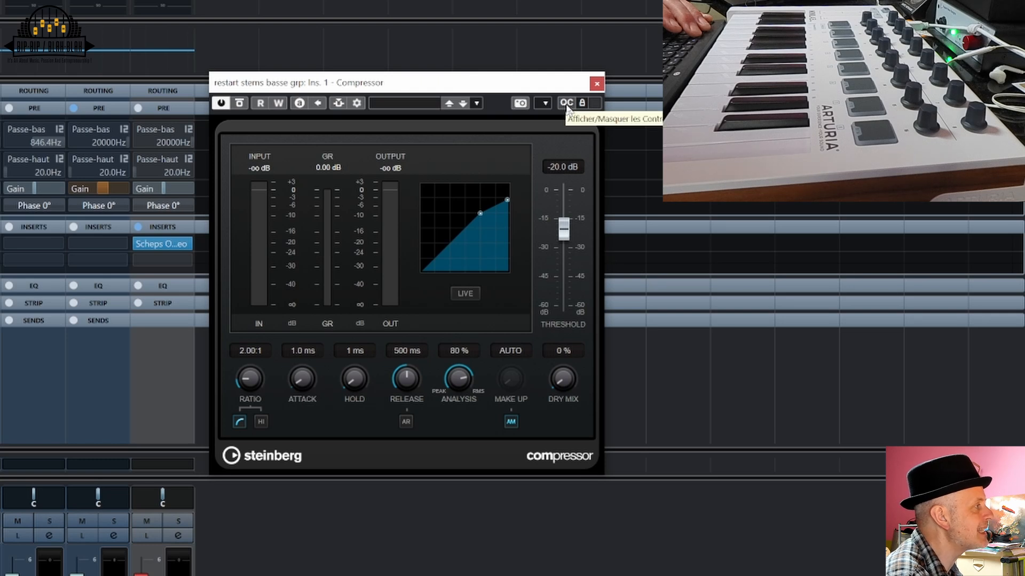
- Show the Compressor's quick controls, try their learn mode and remove all the quick control assignments
click(567, 104)
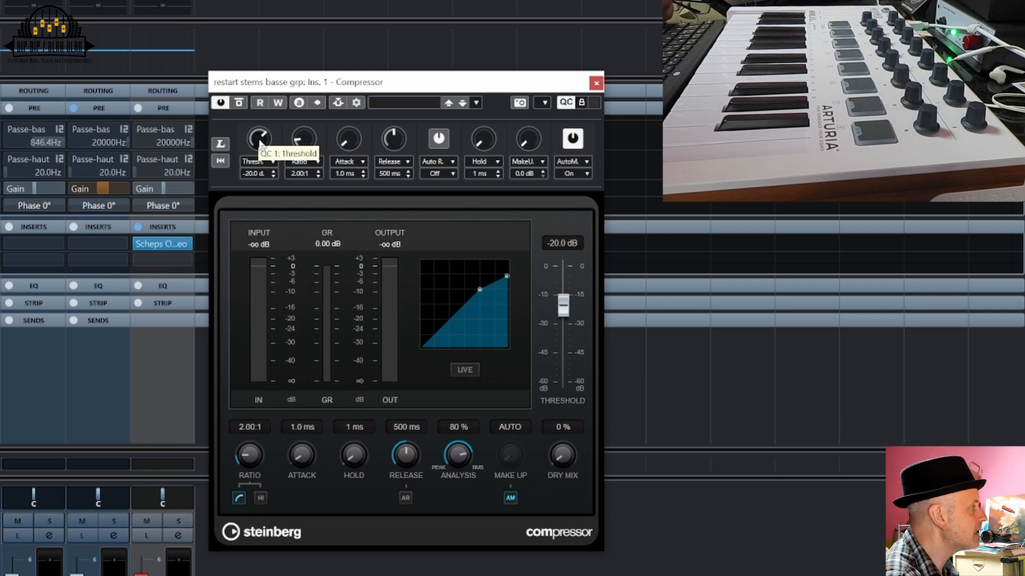
click(220, 144)
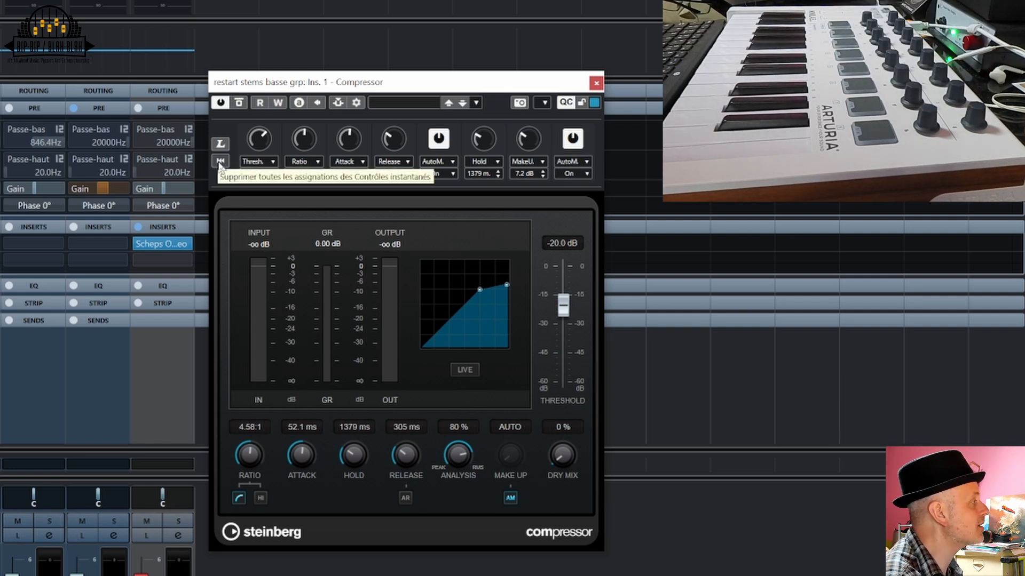
click(220, 161)
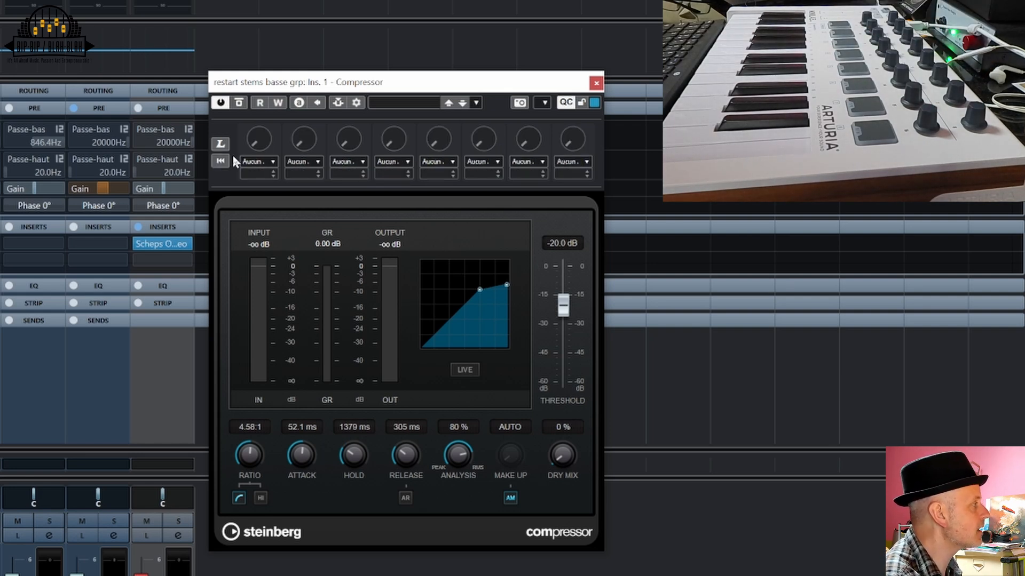
click(226, 145)
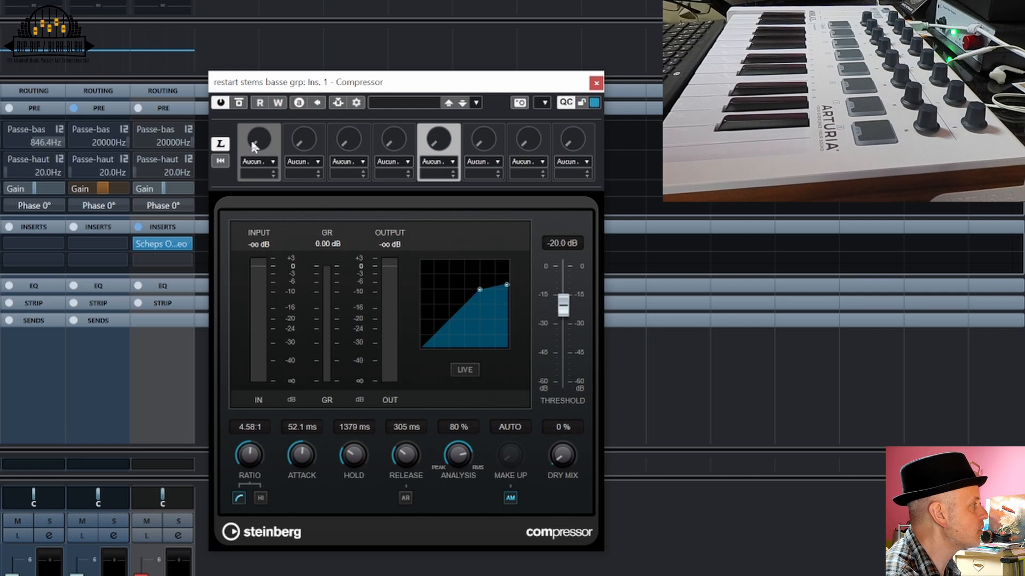
click(254, 147)
click(304, 149)
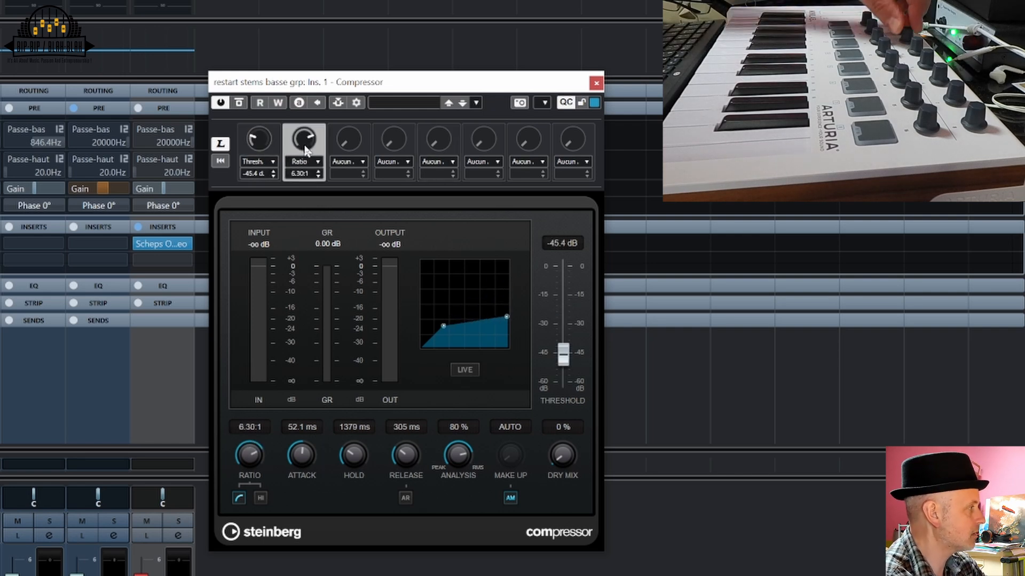
click(335, 142)
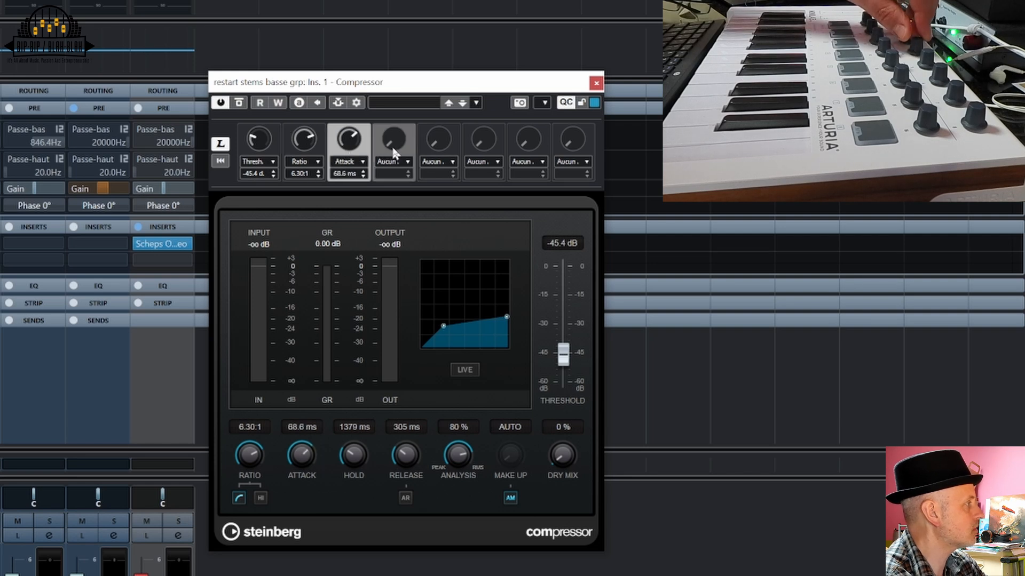
click(394, 152)
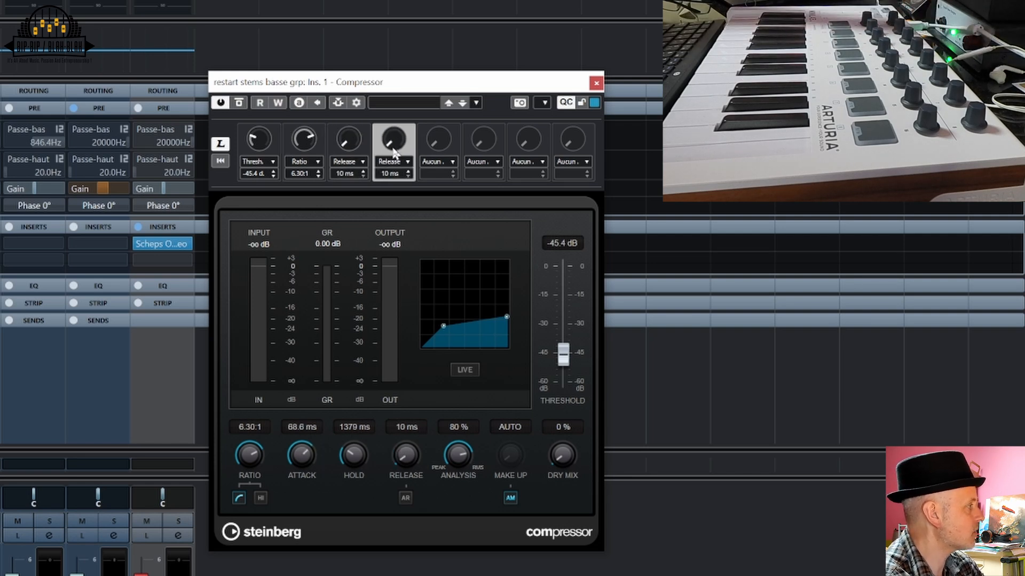
click(220, 161)
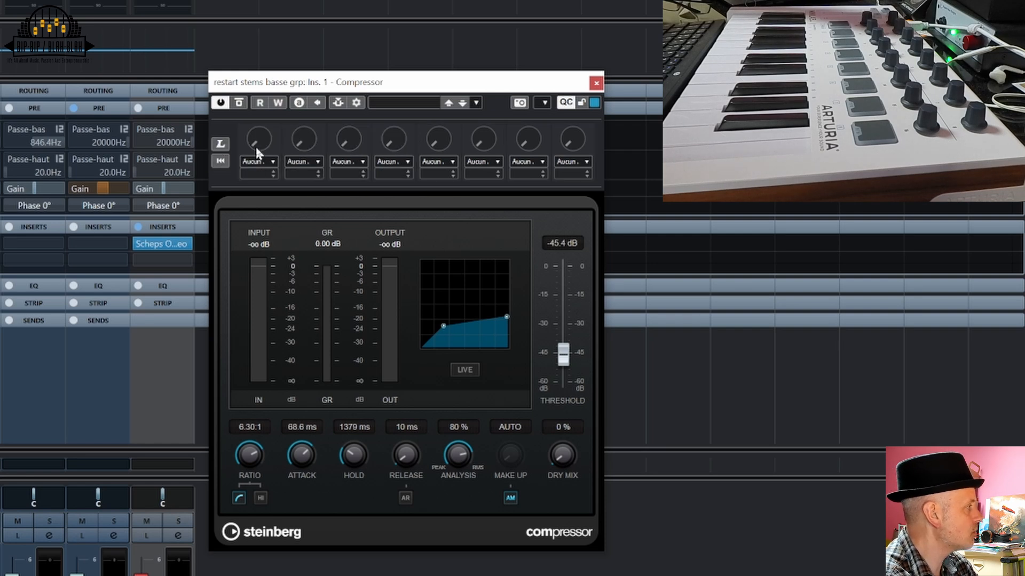
- Learn the Compressor's threshold, ratio, attack and release to its first four quick controls
click(222, 144)
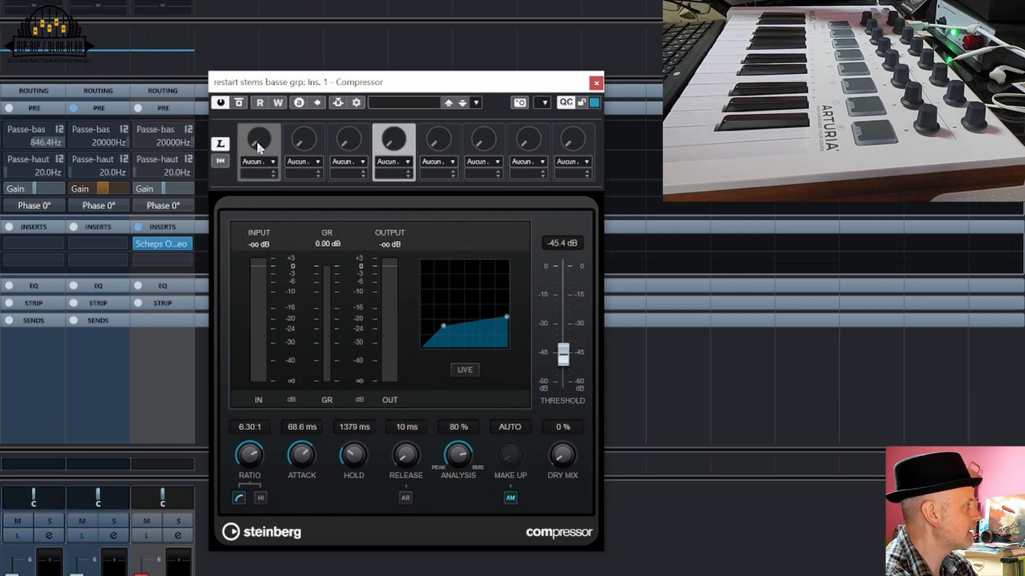
click(257, 142)
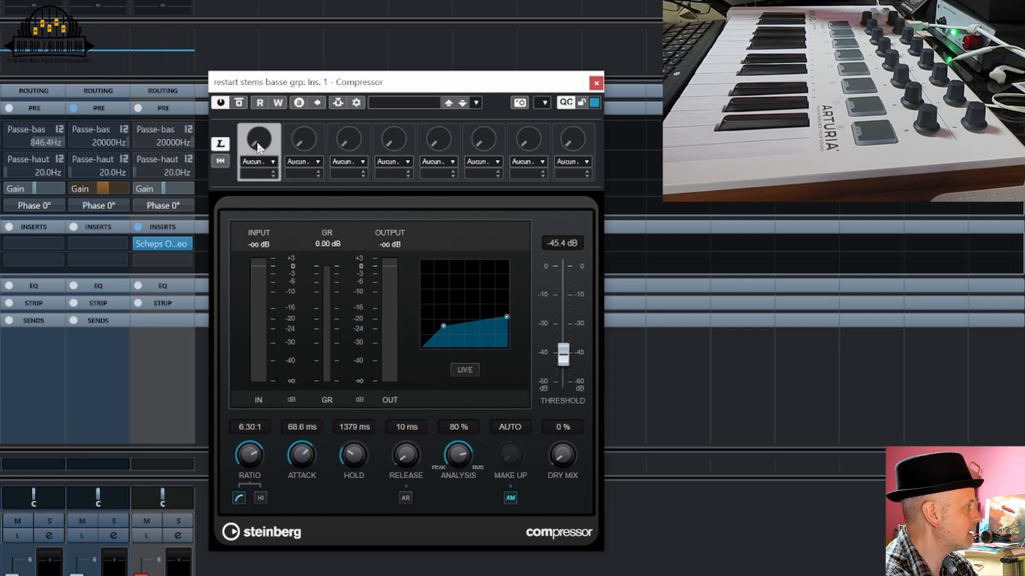
click(303, 151)
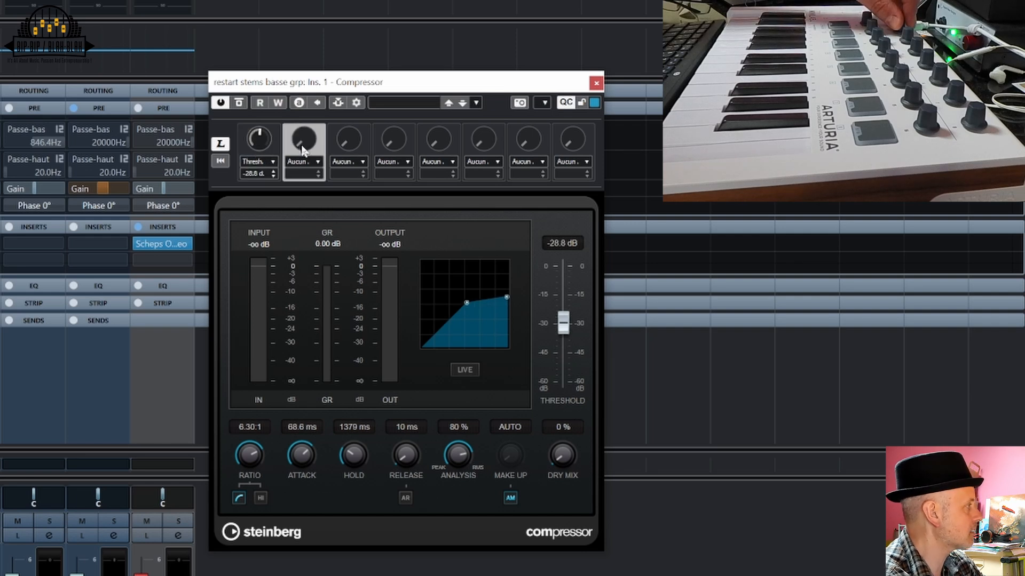
click(344, 150)
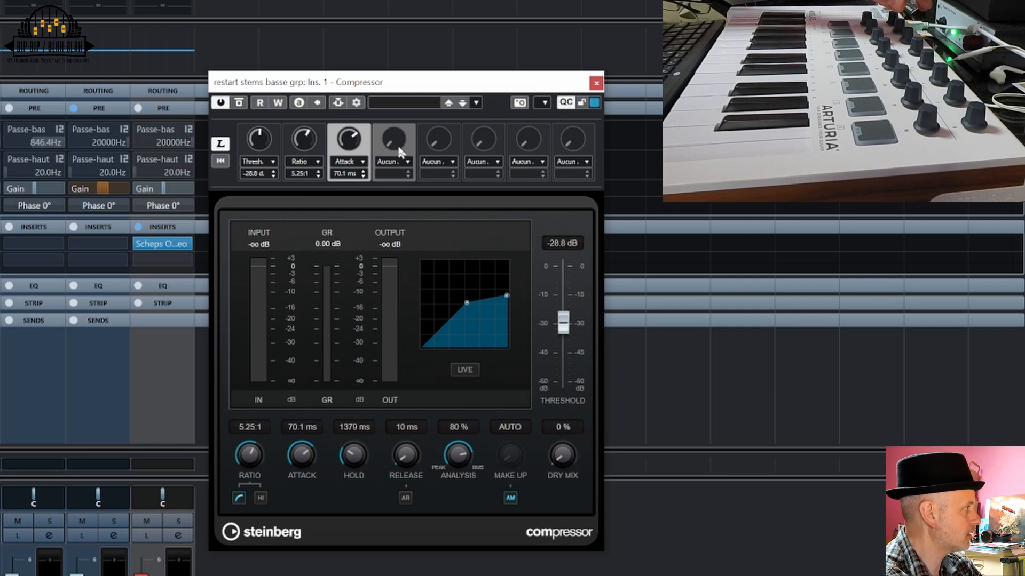
click(395, 150)
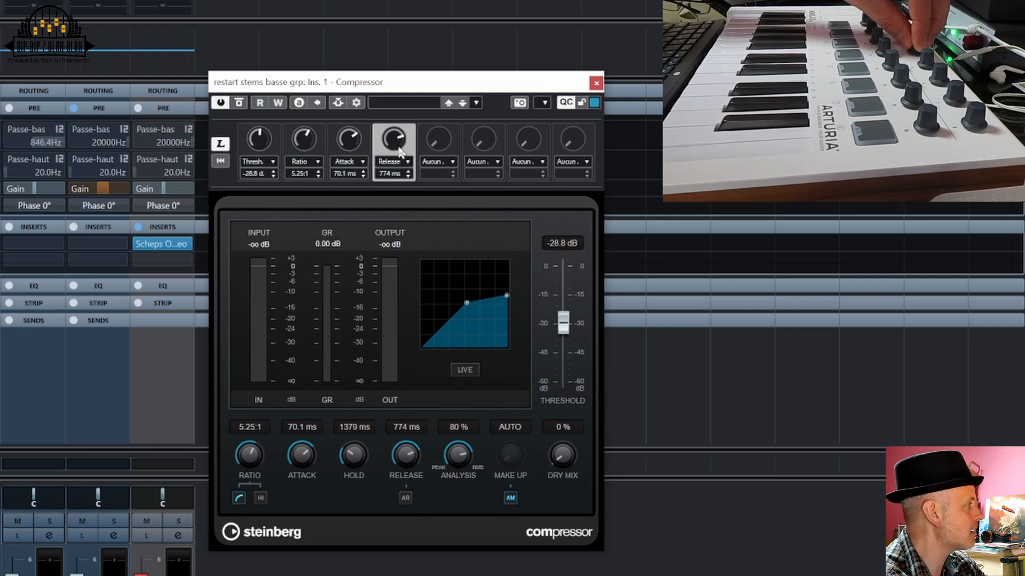
- Learn auto release, hold, make-up and auto make-up to the Compressor's quick controls five to eight and leave learn mode
click(447, 142)
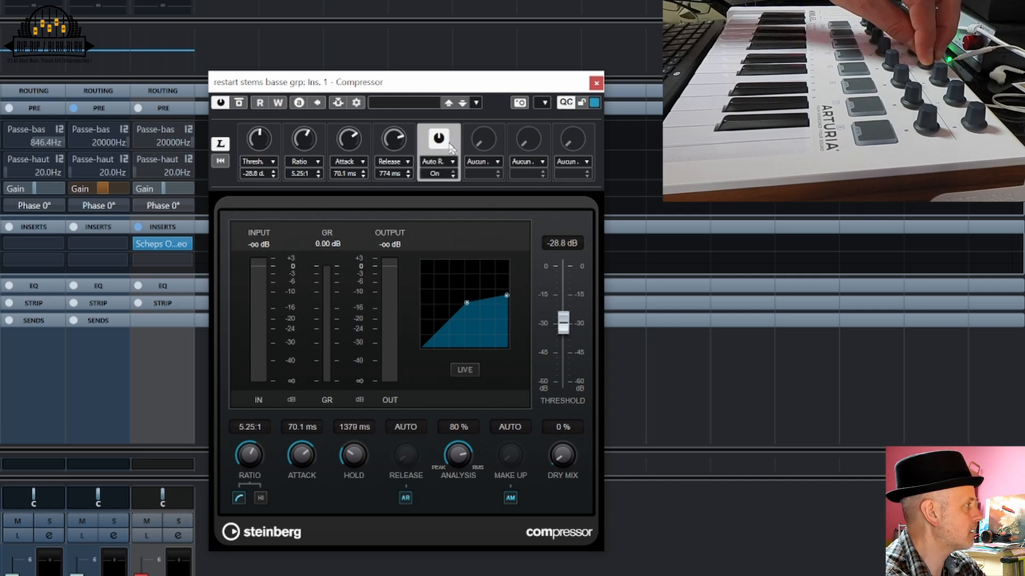
click(481, 144)
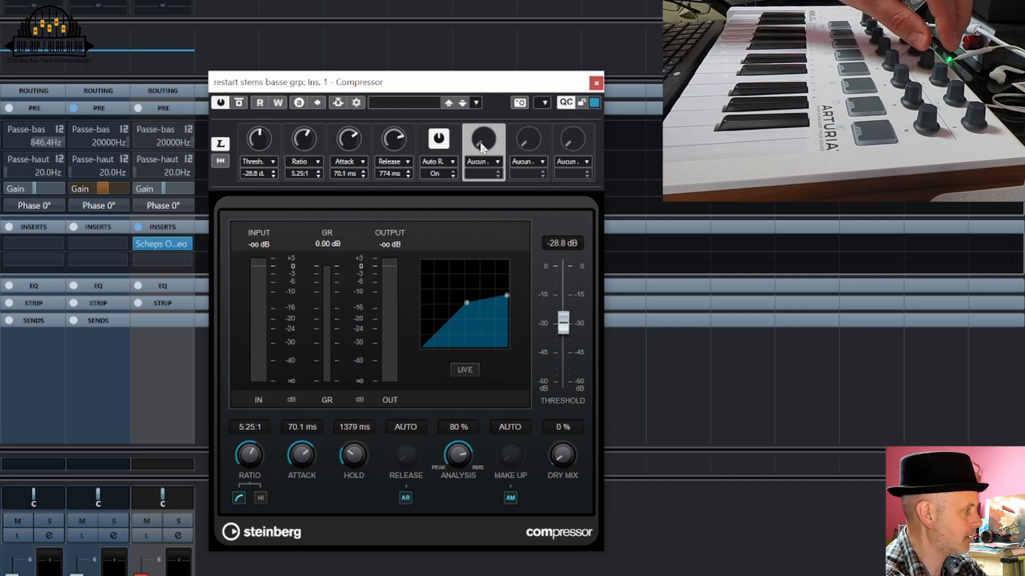
click(531, 145)
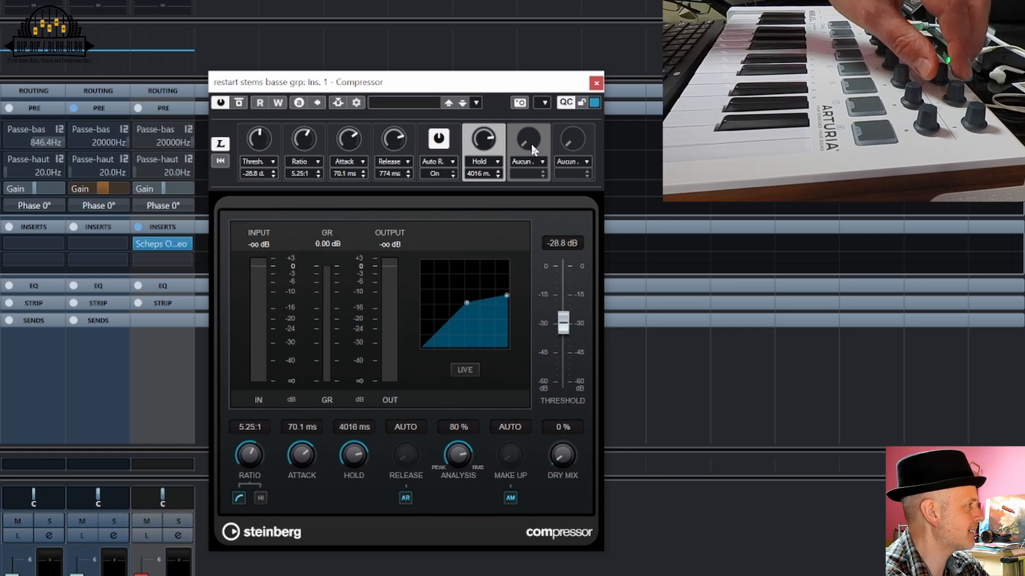
click(569, 145)
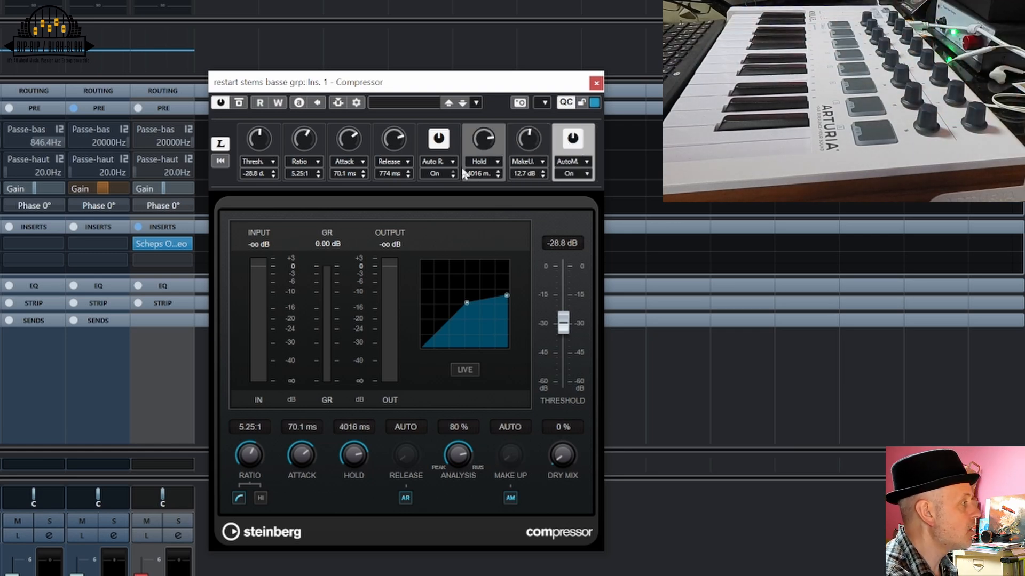
click(220, 144)
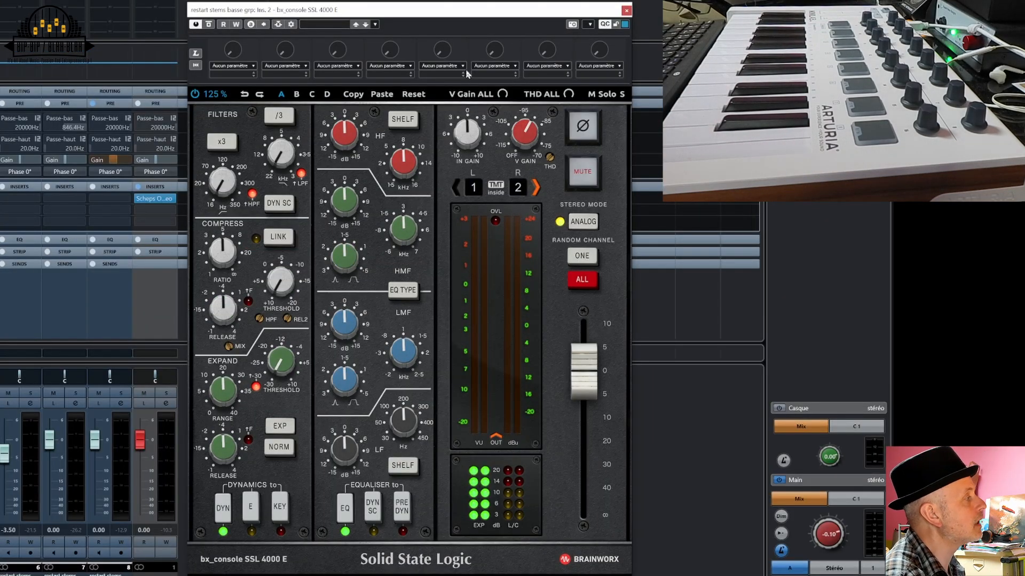
- Move the bx_console window up, return to the project window and open the MIDI Remote with its list of mapping pages
drag(457, 12, 451, 0)
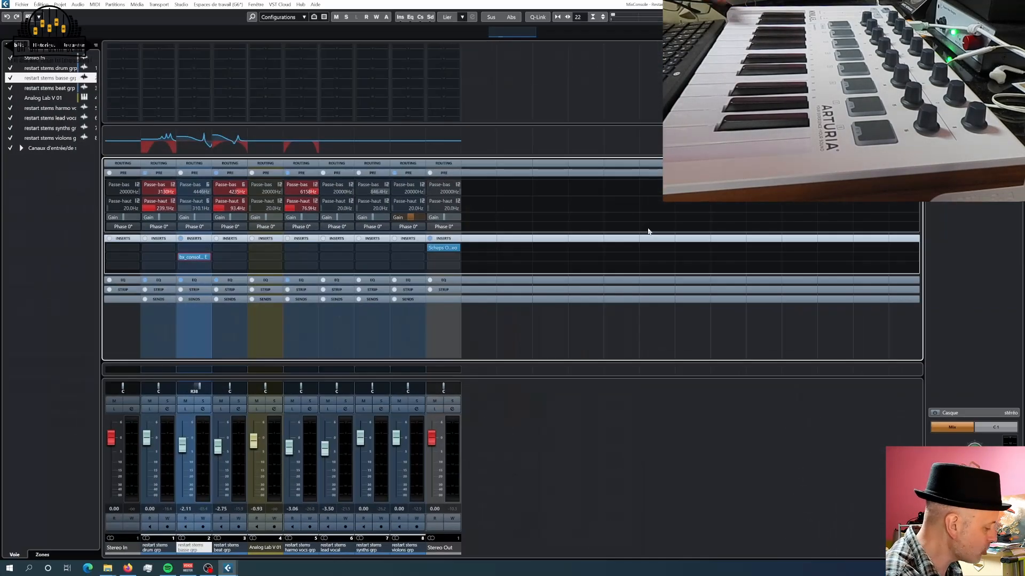
key(F3)
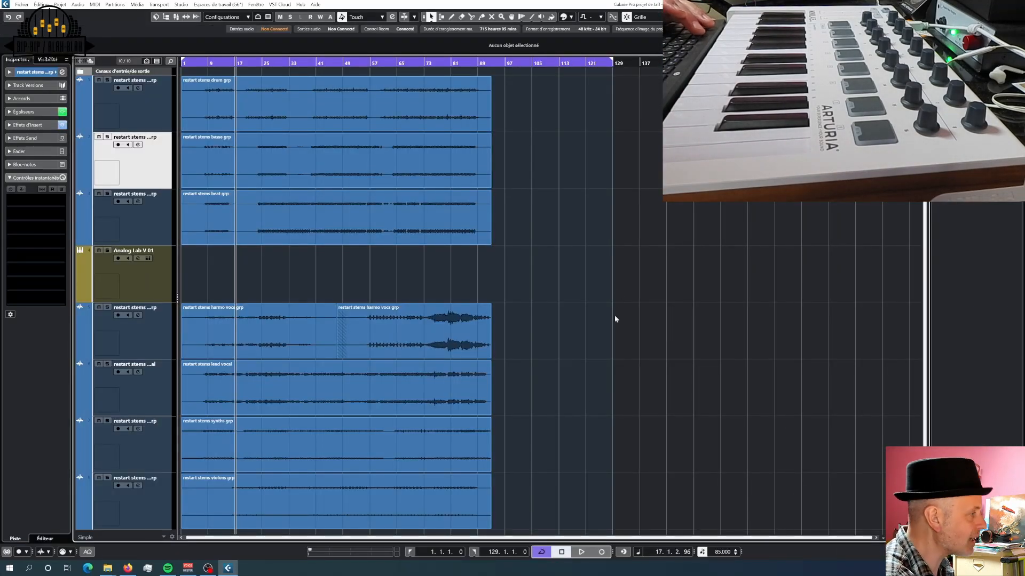
key(ctrl+alt+b)
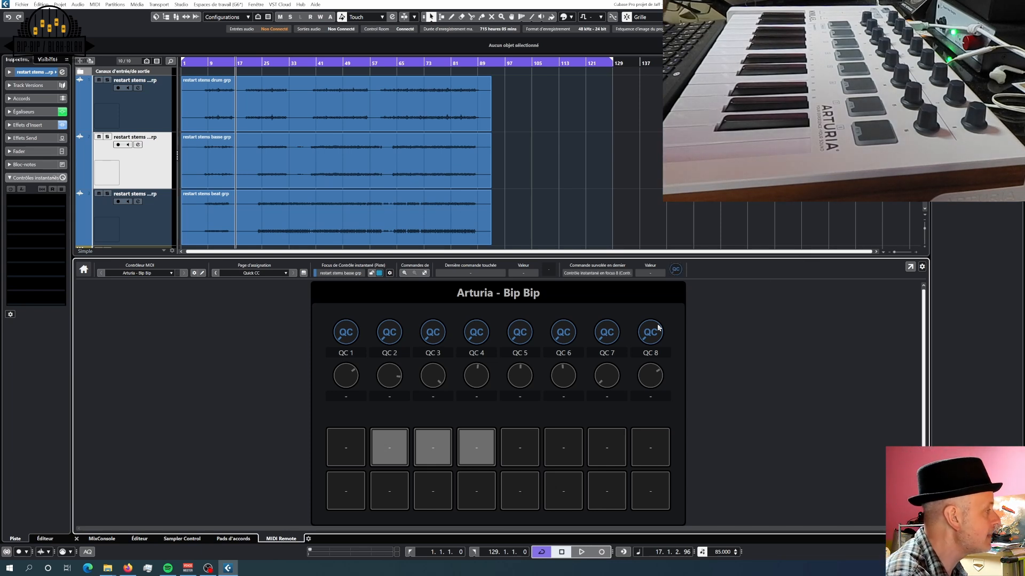
click(286, 273)
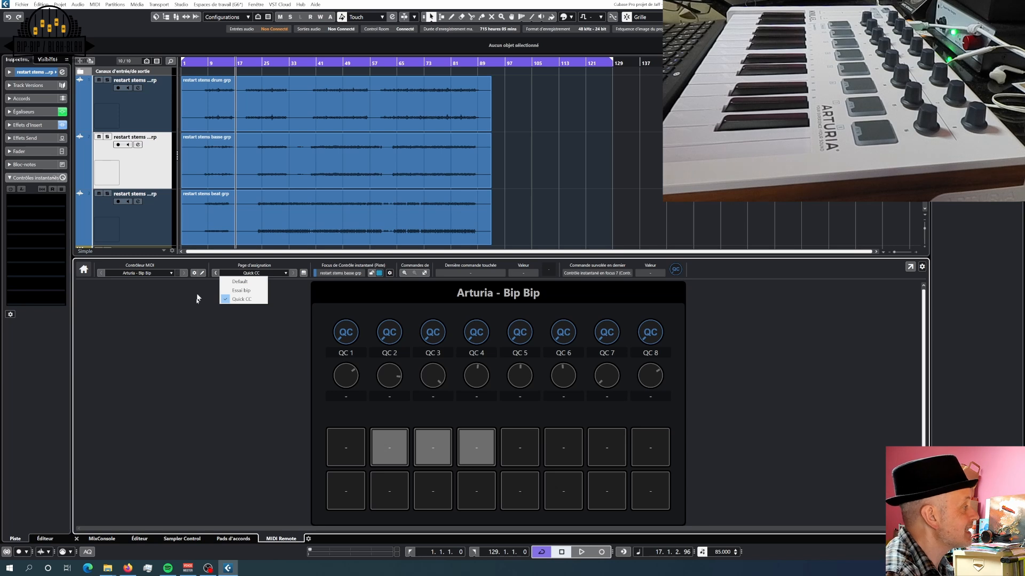
click(77, 539)
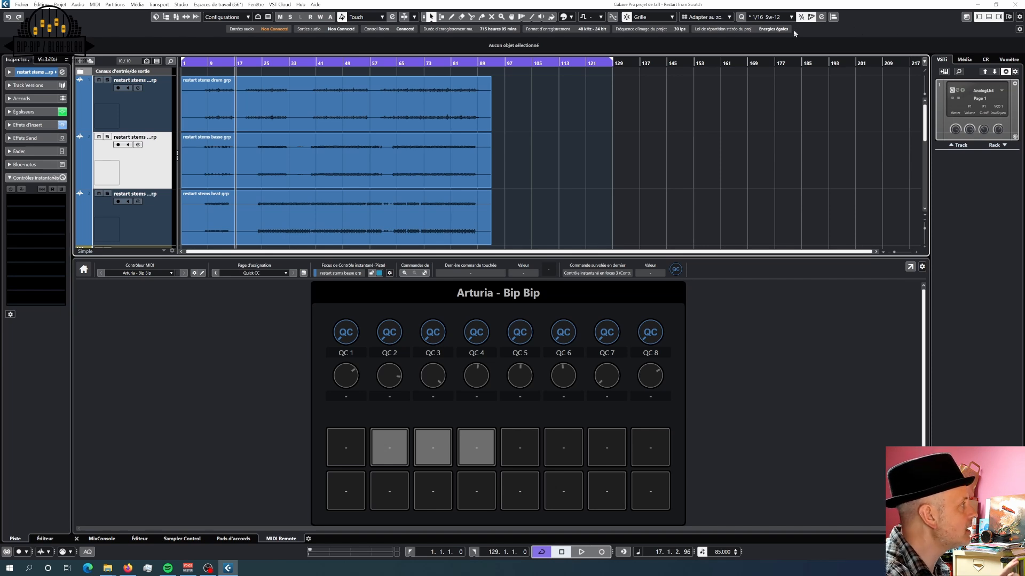
click(1020, 31)
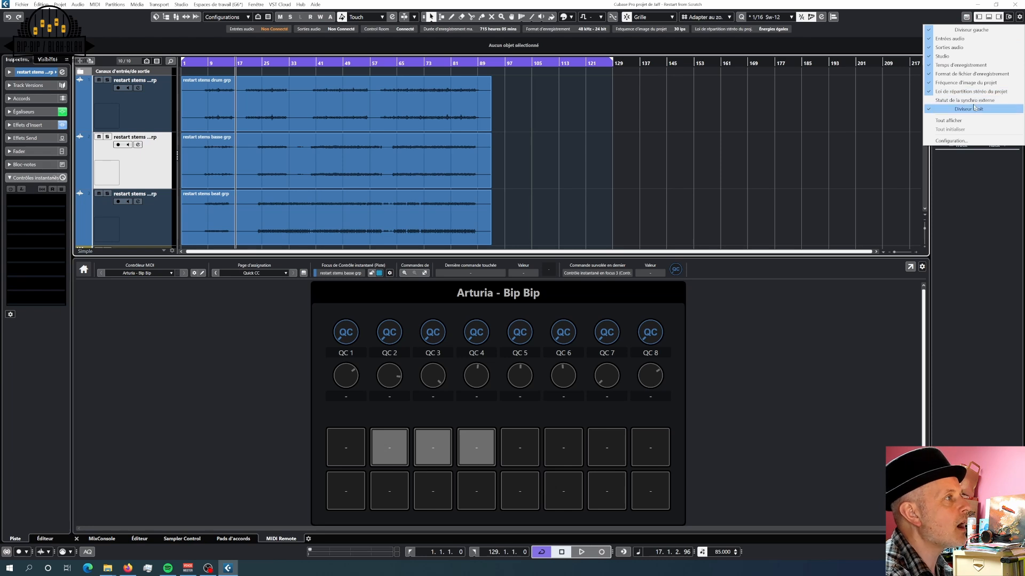
click(1018, 17)
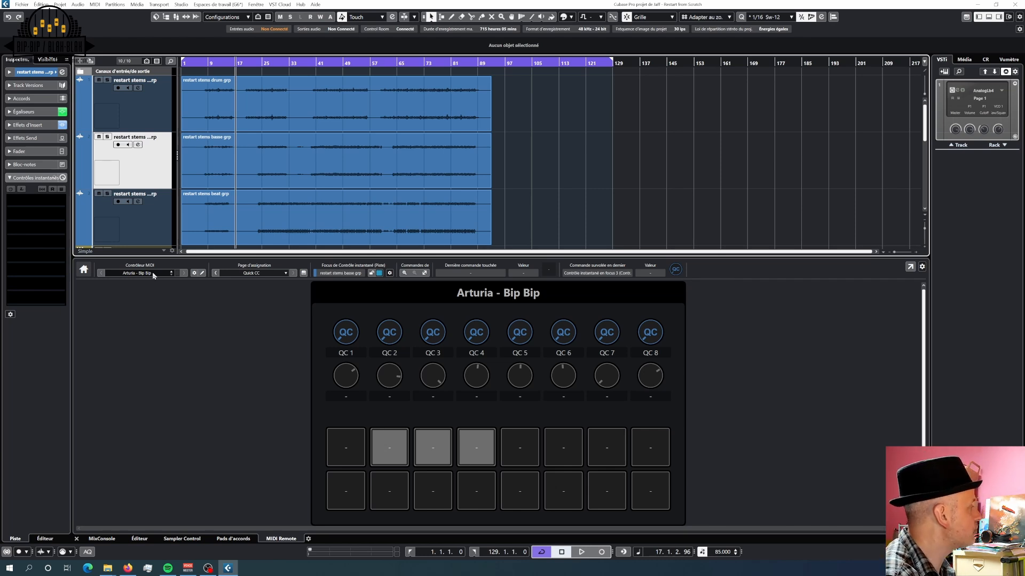
click(202, 273)
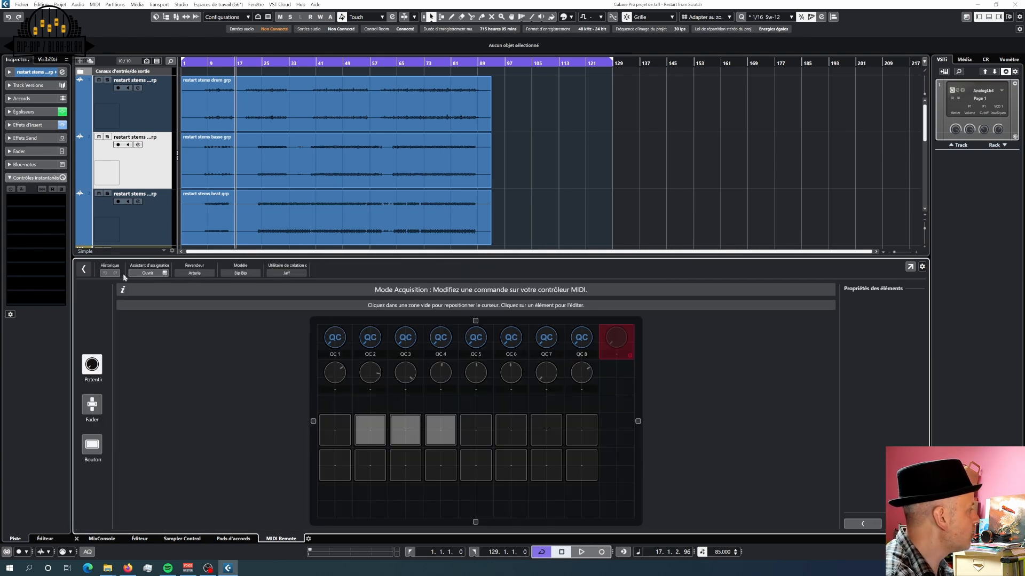
click(83, 269)
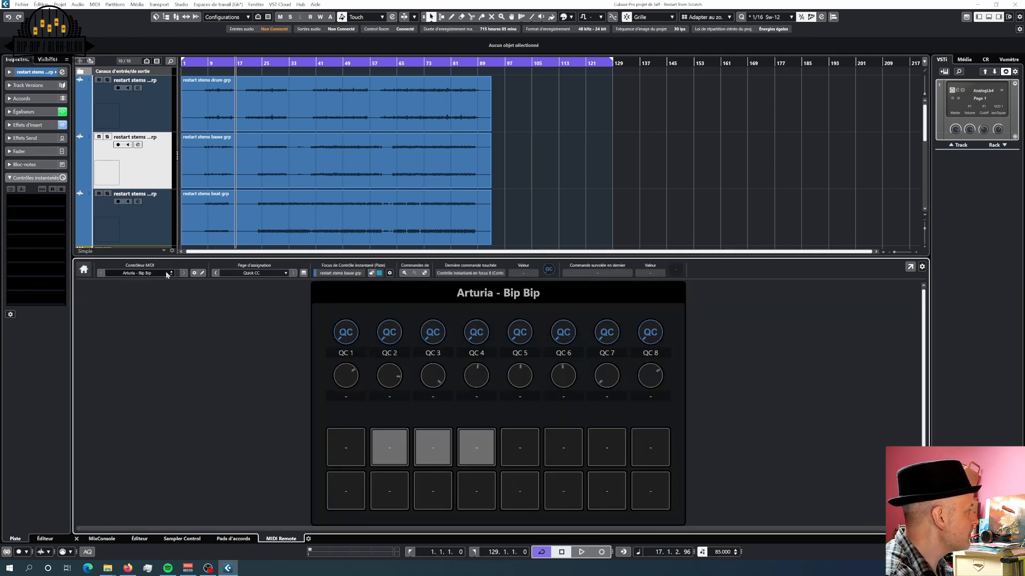
- Disable the Arturia Bip Bip controller script and enable the Arturia MK2 script in the MIDI Remote Manager, closing it when done
click(194, 273)
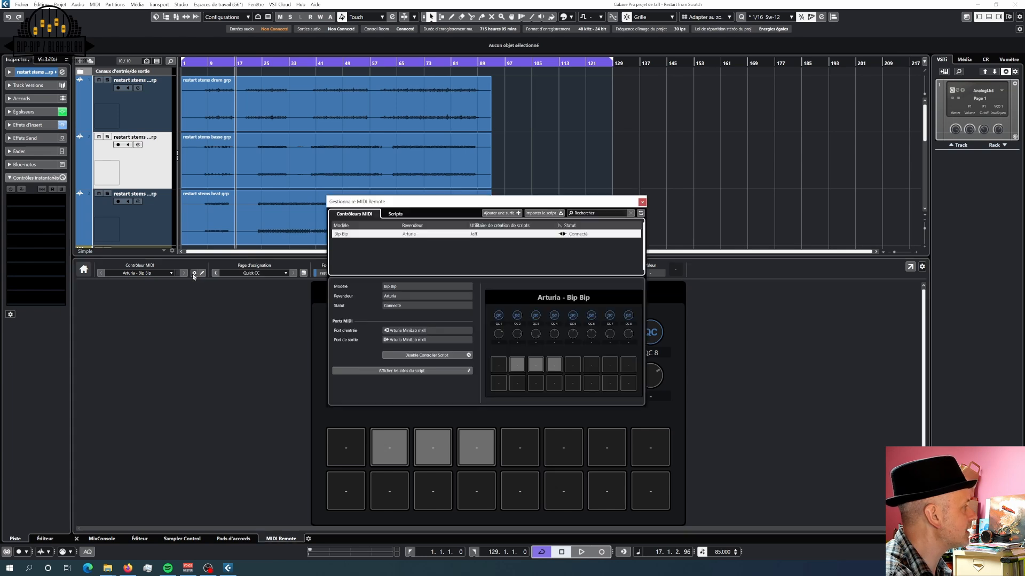
click(409, 356)
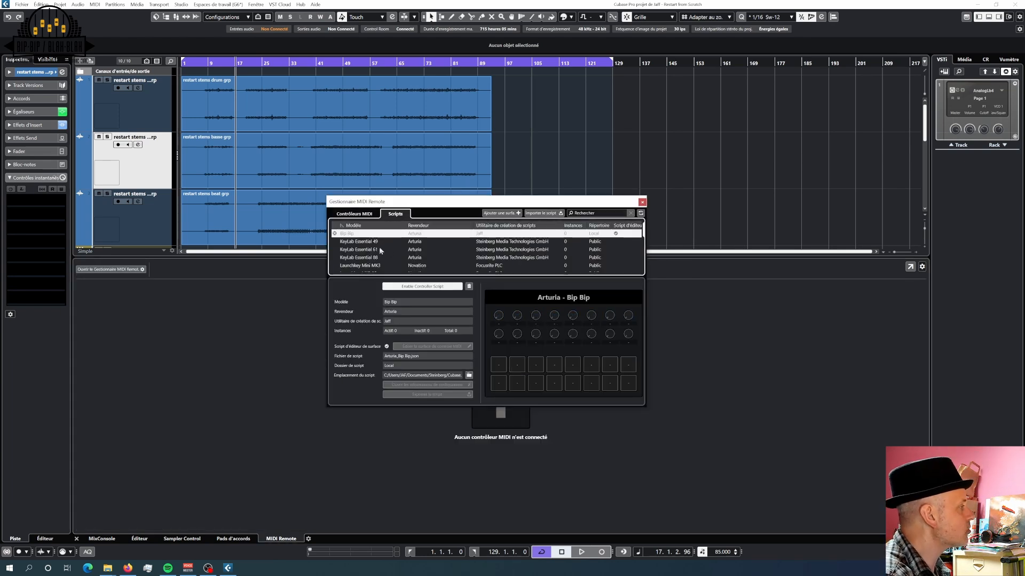
scroll(380, 257, down, 3)
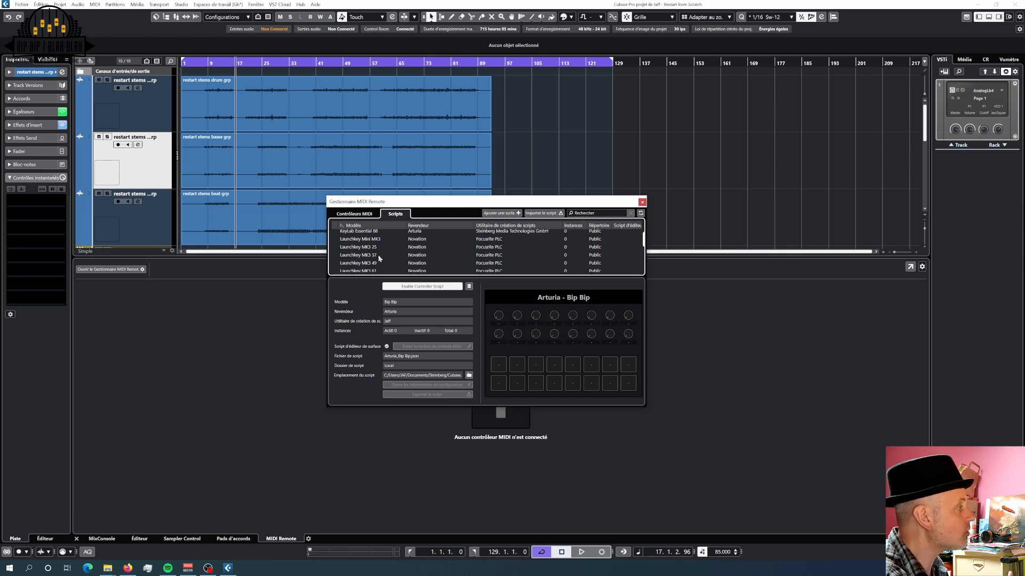
click(354, 262)
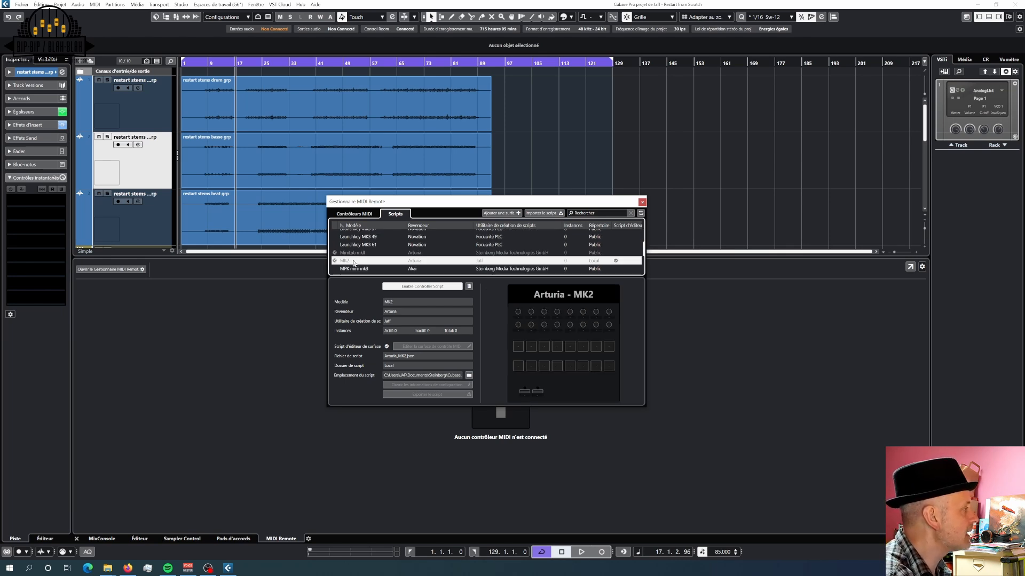
click(430, 288)
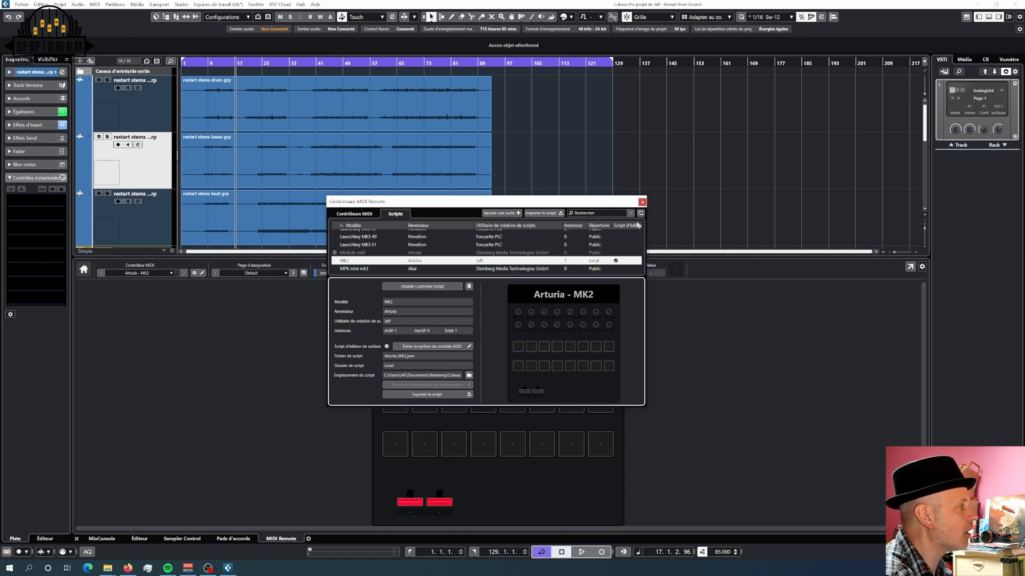
click(642, 203)
- Switch the MK2 controller's mapping page to the custom Quick Control page, trying the first custom page on the way
click(256, 273)
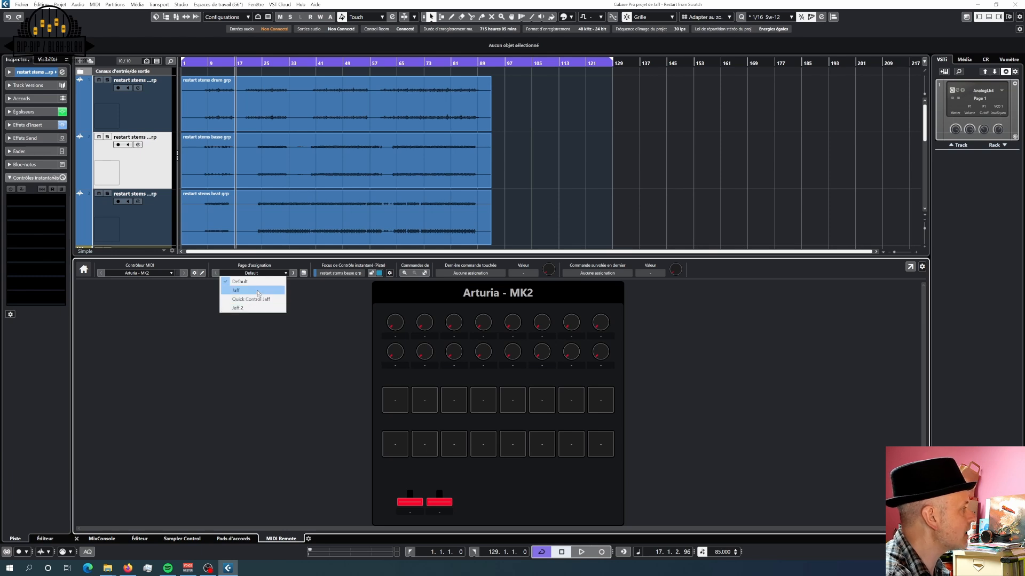
click(258, 292)
click(259, 274)
click(258, 298)
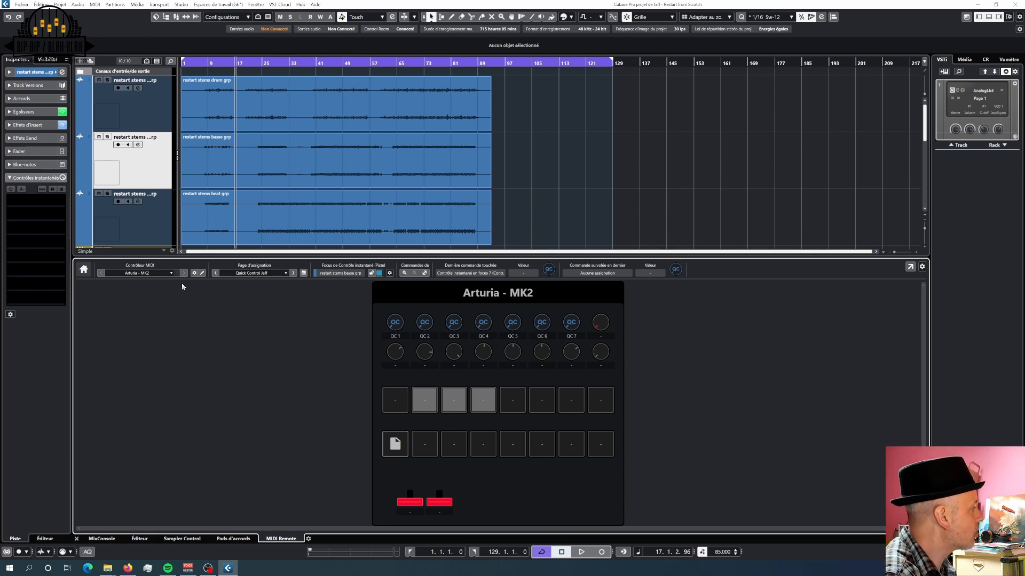
- Open the MK2 surface for editing and select the QC 1 knob to examine its properties and value mode
click(203, 273)
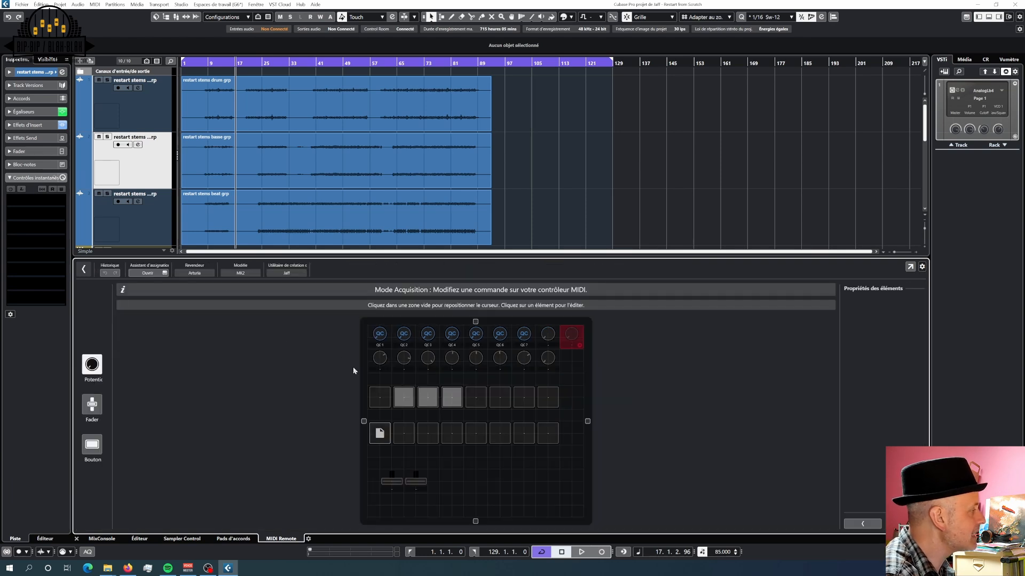
click(377, 333)
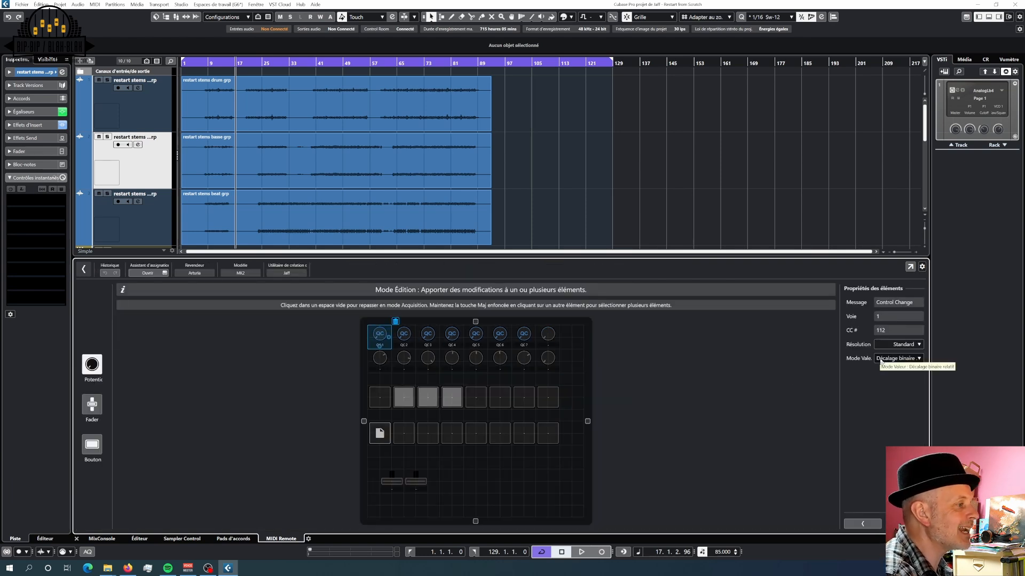